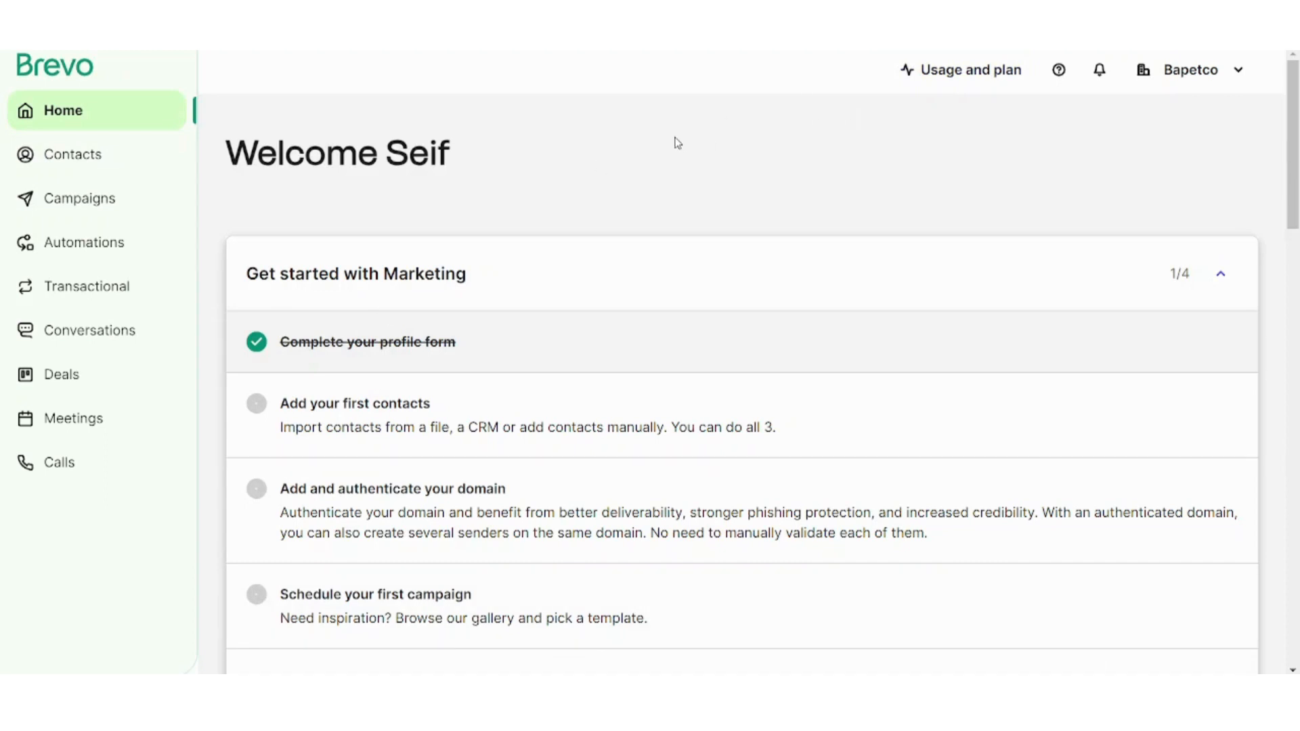
Step: Open the Senders settings and examine the email address of the verified Bapetco sender
{"action": "left_click", "coordinate": [1233, 80]}
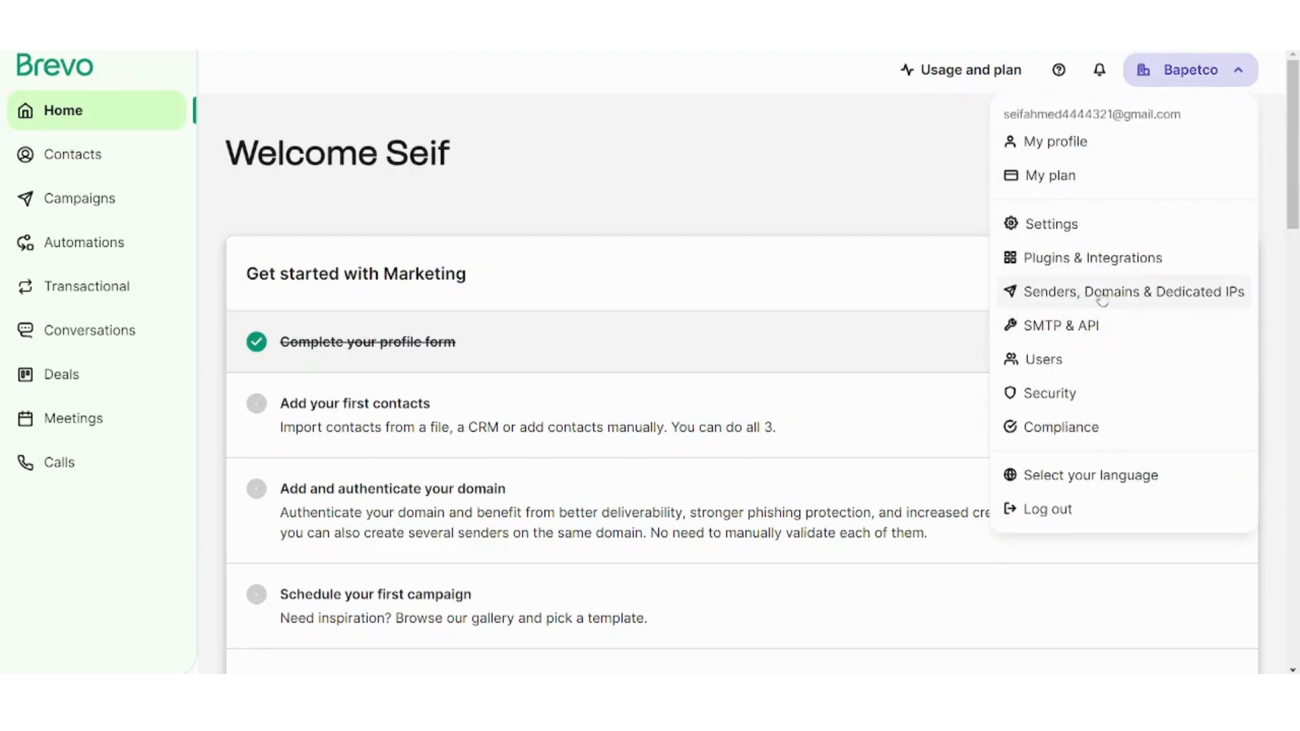
{"action": "left_click", "coordinate": [1213, 293]}
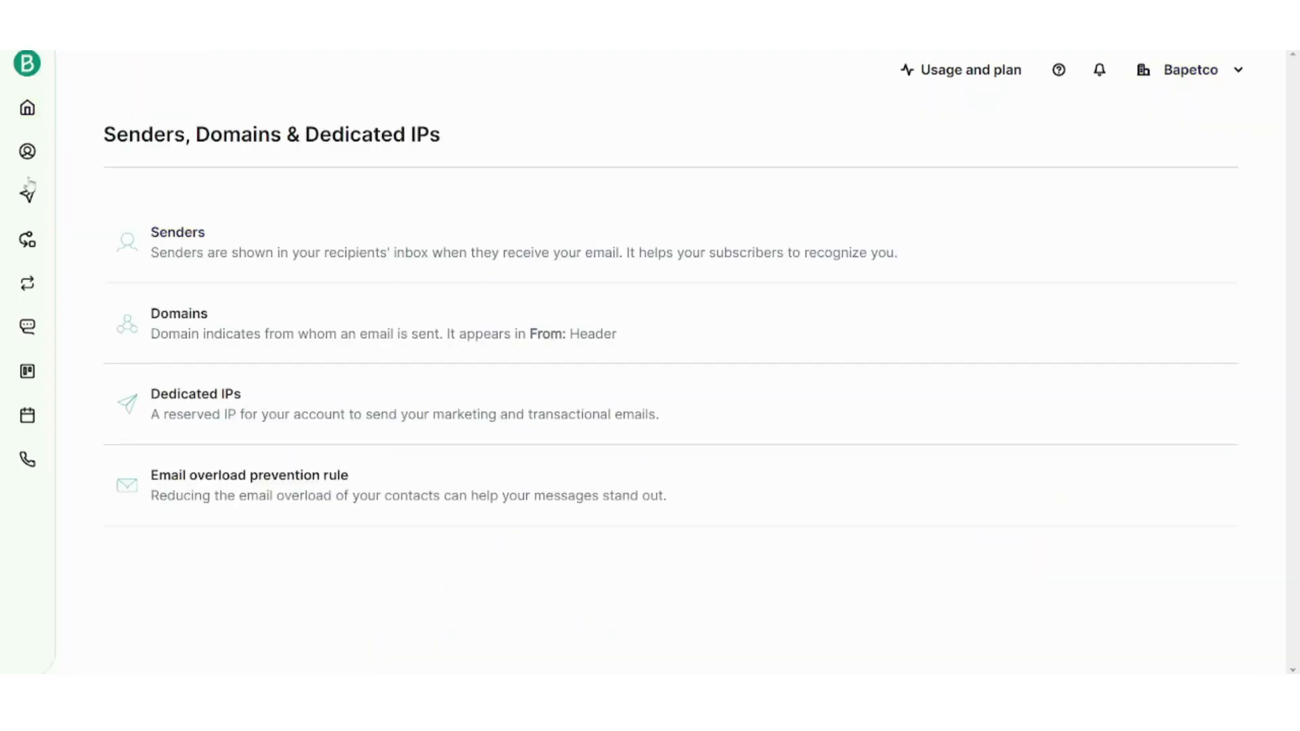
{"action": "left_click", "coordinate": [236, 242]}
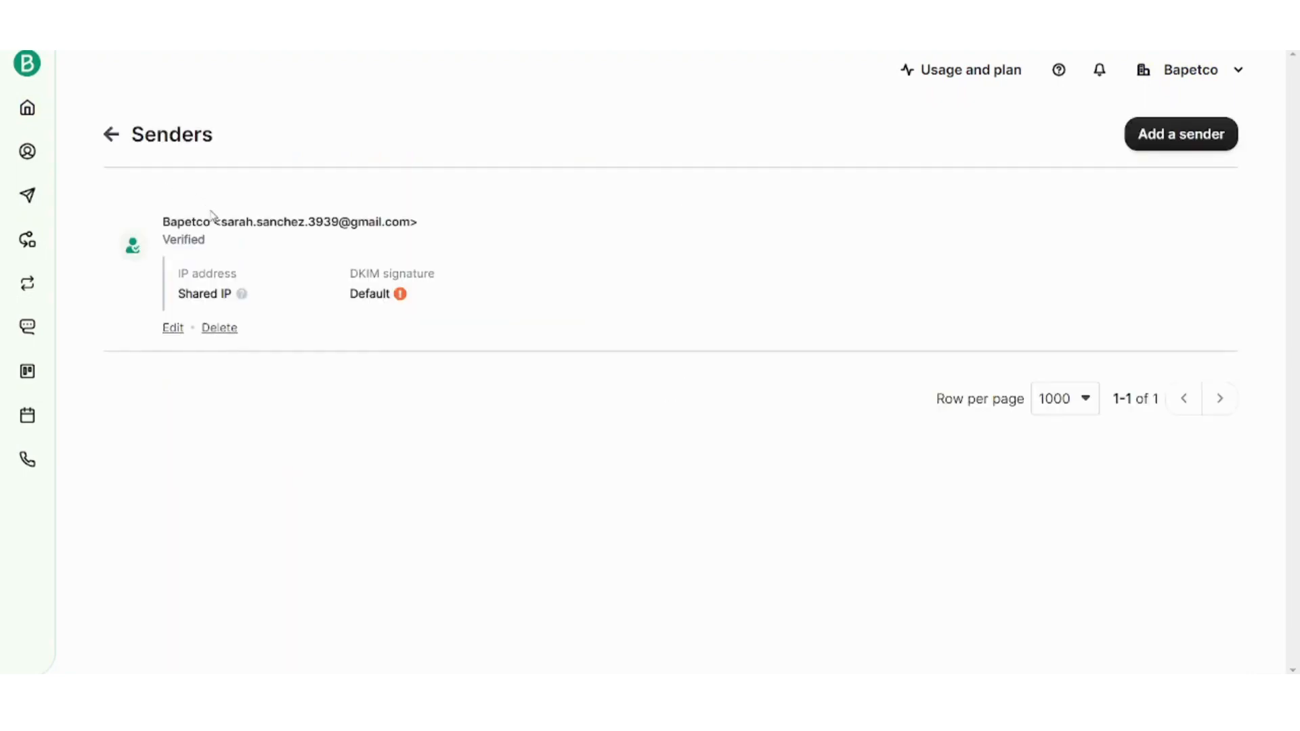
{"action": "left_click_drag", "start_coordinate": [223, 223], "coordinate": [409, 224]}
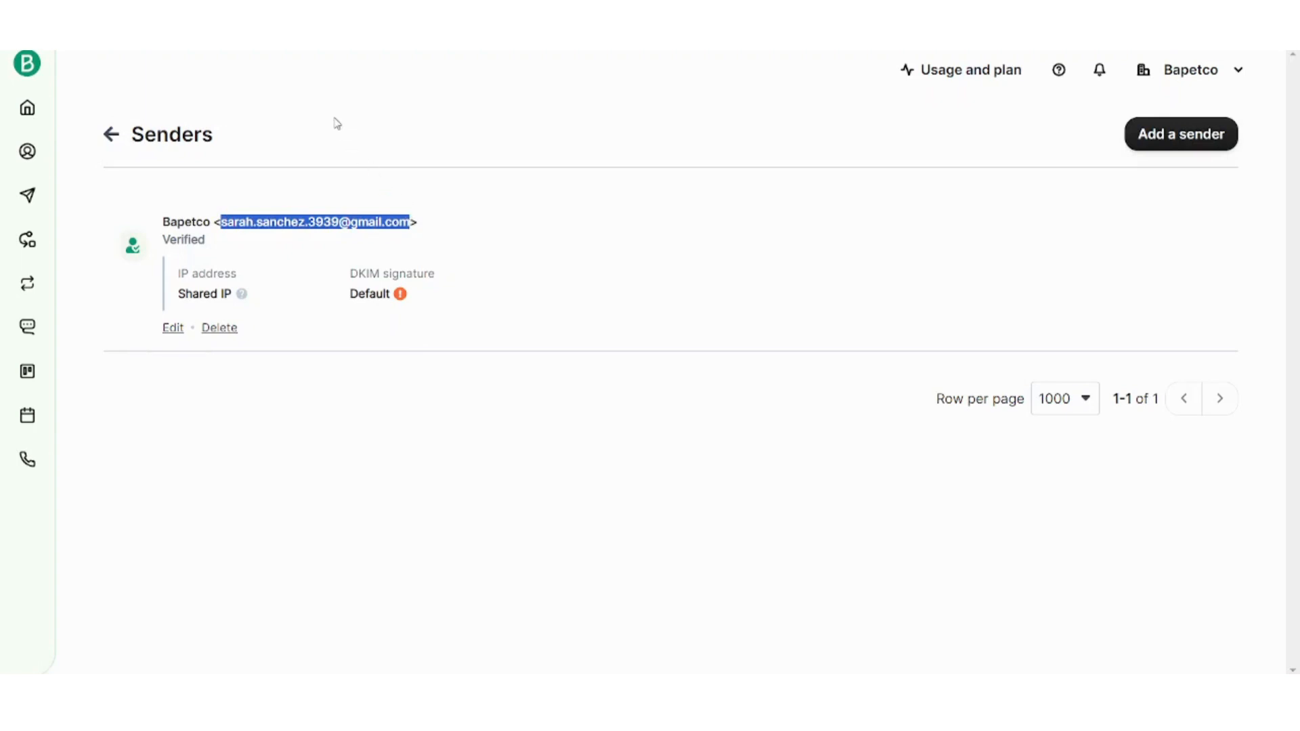
{"action": "left_click", "coordinate": [348, 220]}
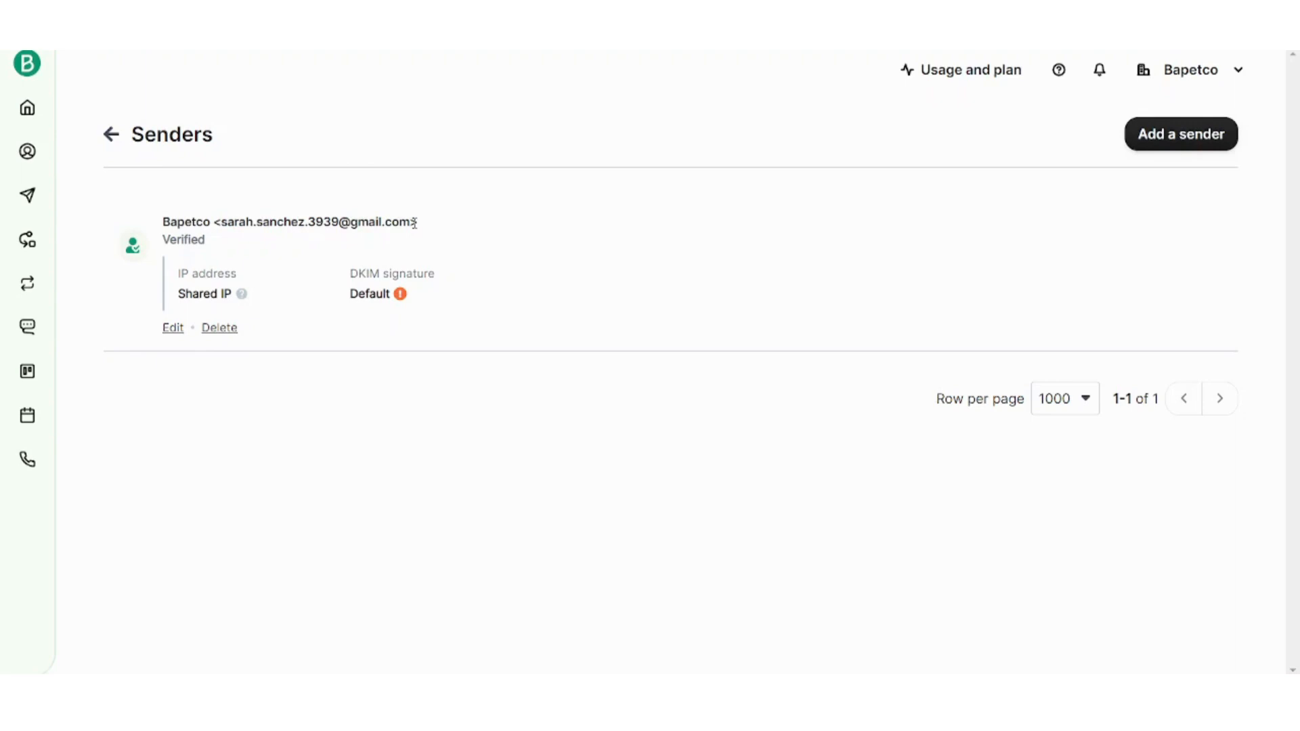
Step: View the name and email fields of a blank new-sender form, and return to the home page without saving
{"action": "left_click", "coordinate": [1170, 150]}
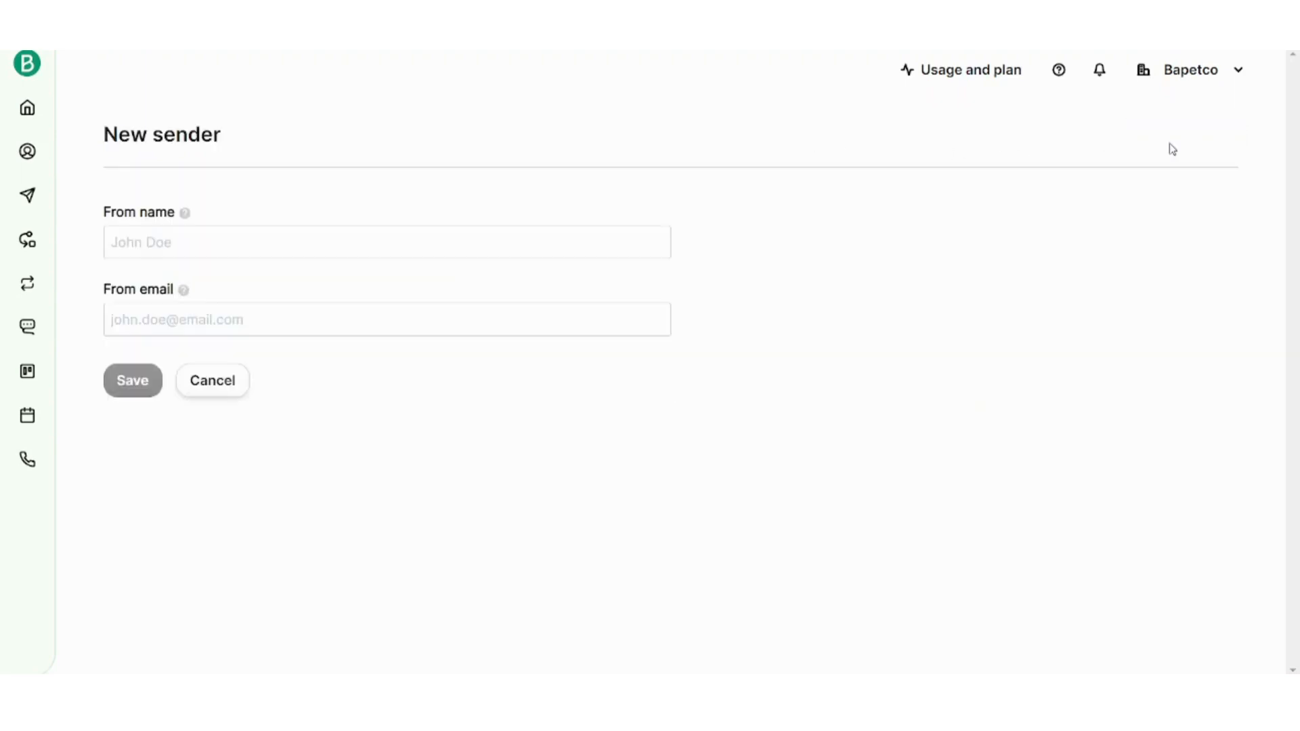
{"action": "left_click", "coordinate": [365, 236]}
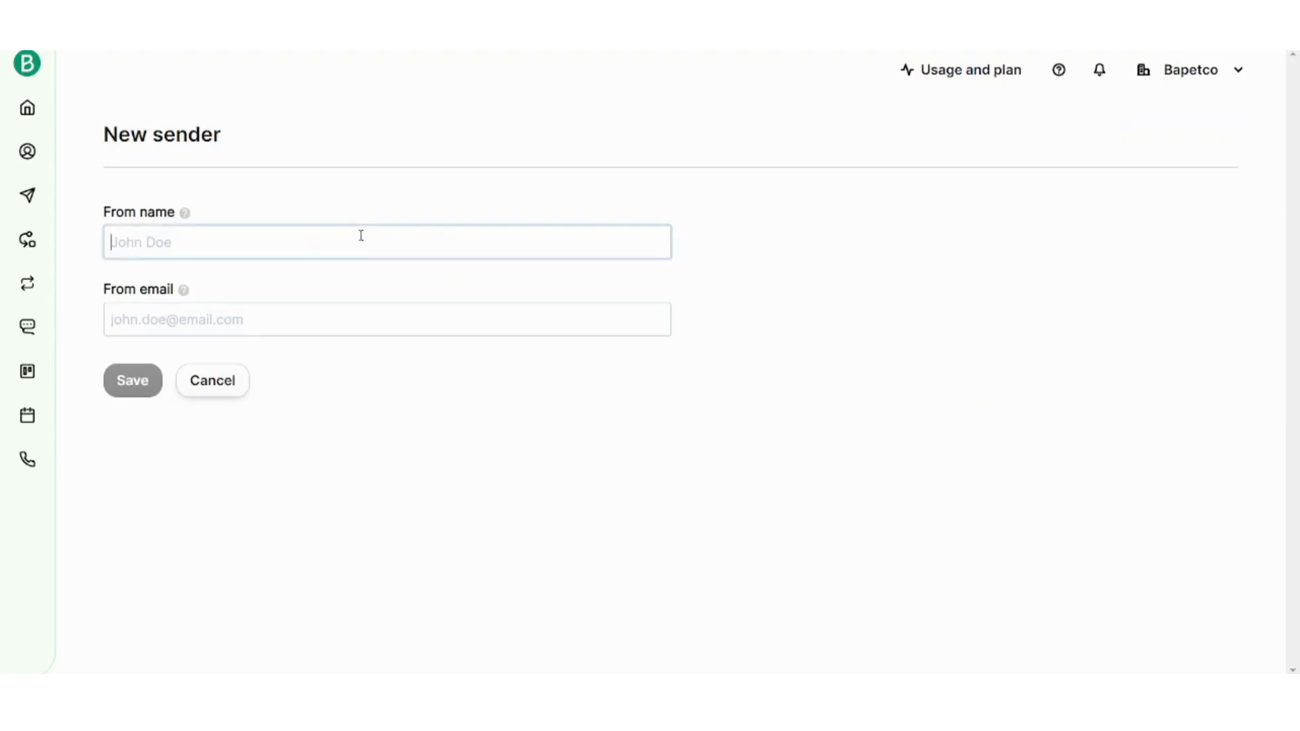
{"action": "left_click", "coordinate": [356, 314]}
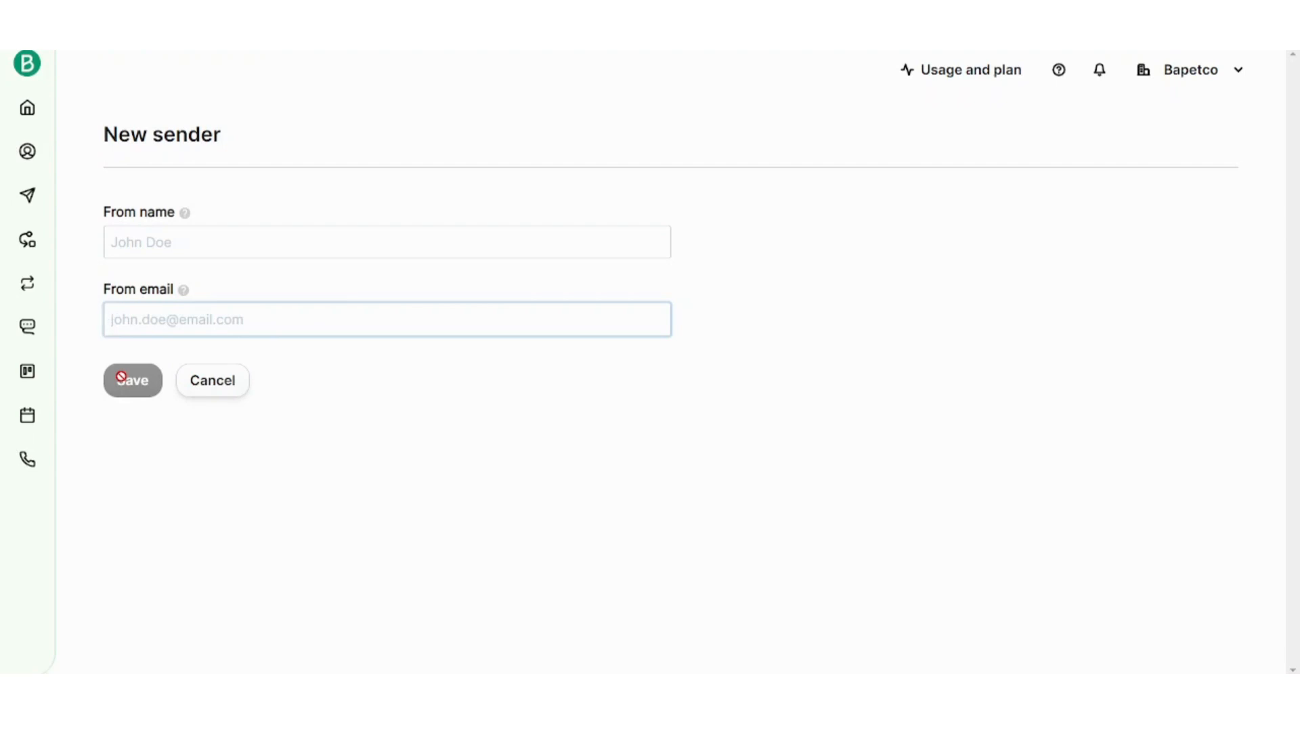
{"action": "left_click", "coordinate": [28, 106]}
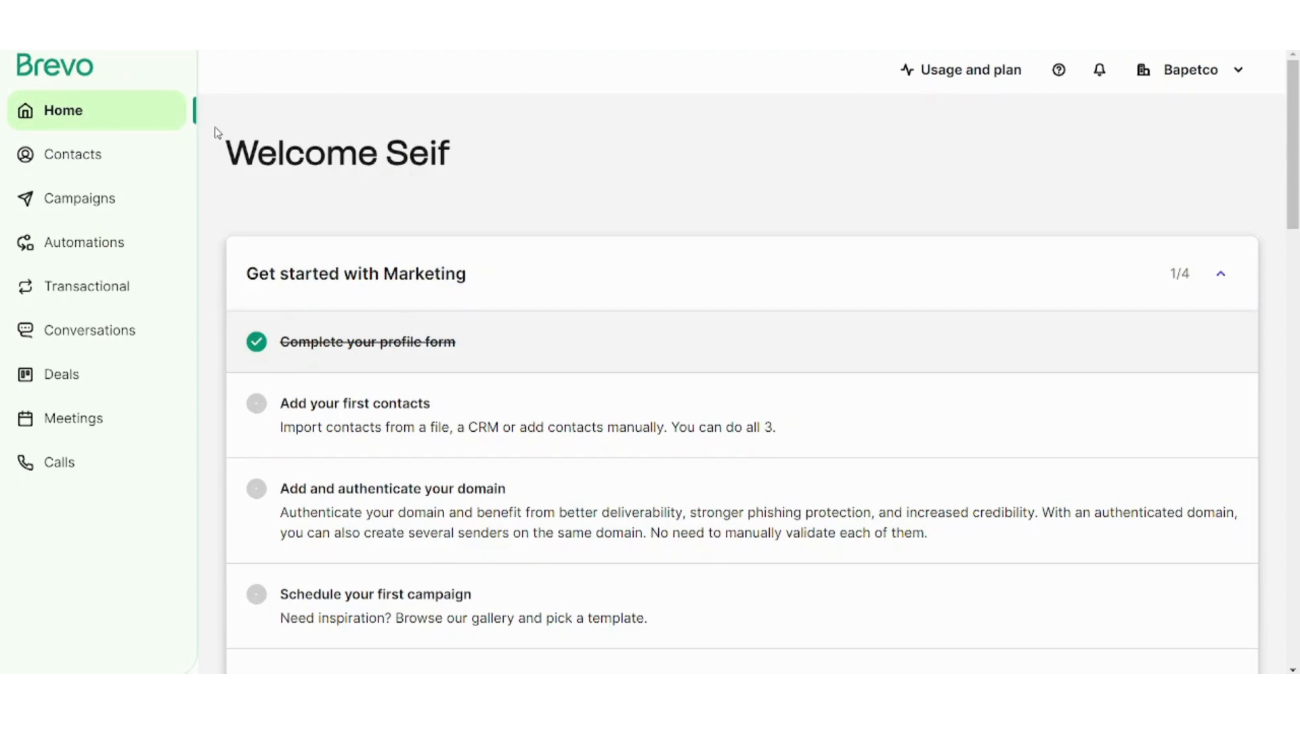
Step: Start a file-based contact import, upload Test.xlsx and confirm the file
{"action": "left_click", "coordinate": [130, 155]}
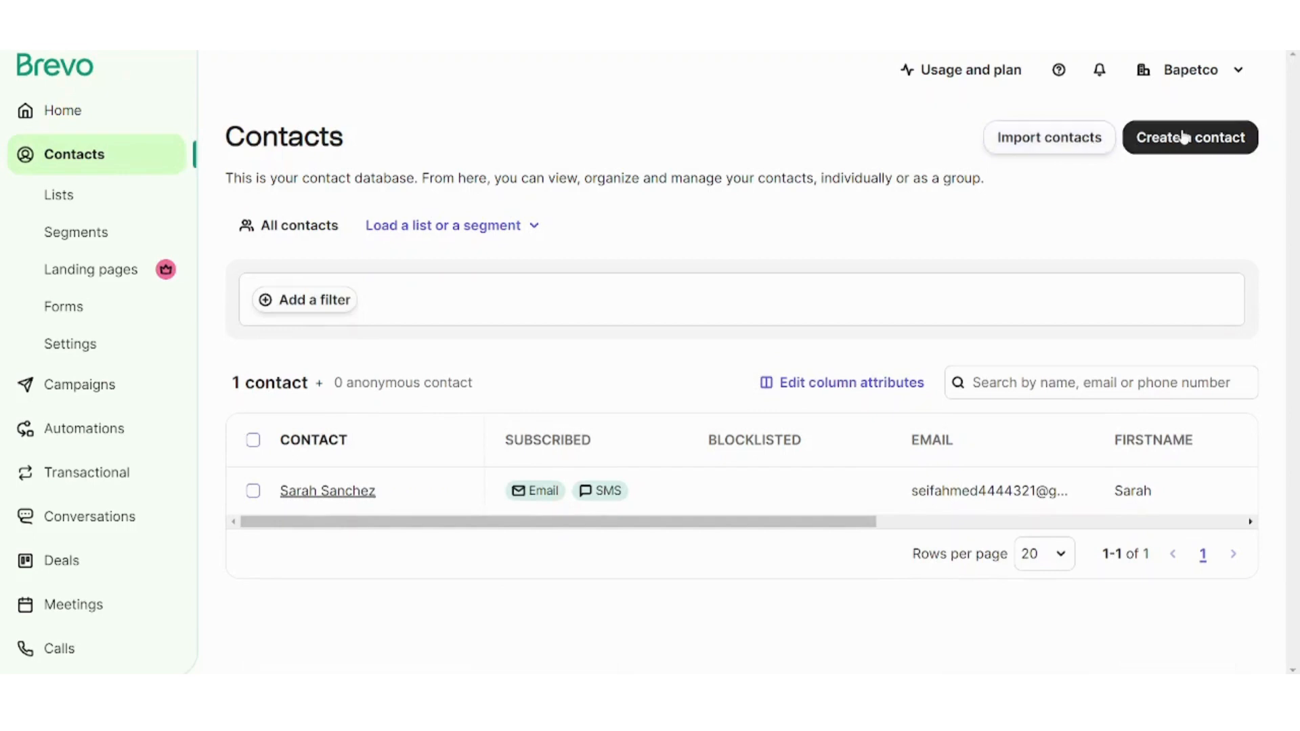
{"action": "left_click", "coordinate": [1075, 135]}
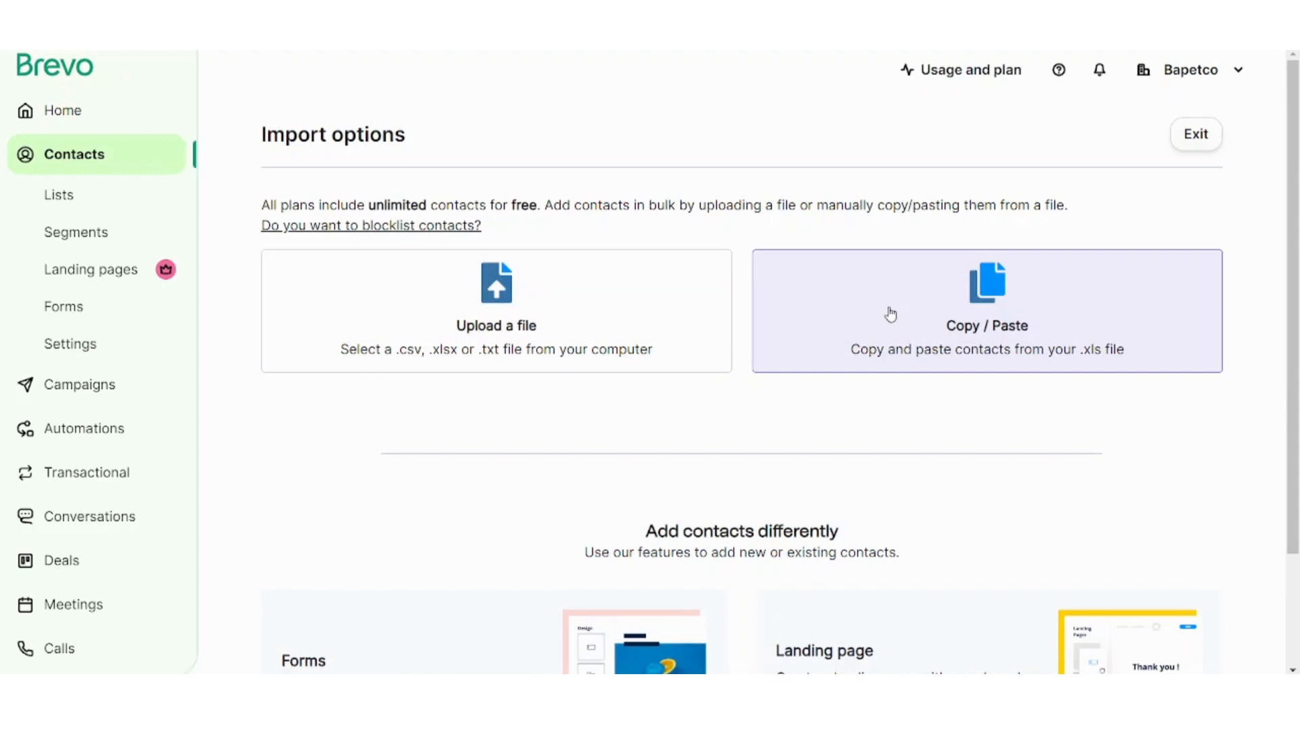
{"action": "left_click", "coordinate": [611, 305]}
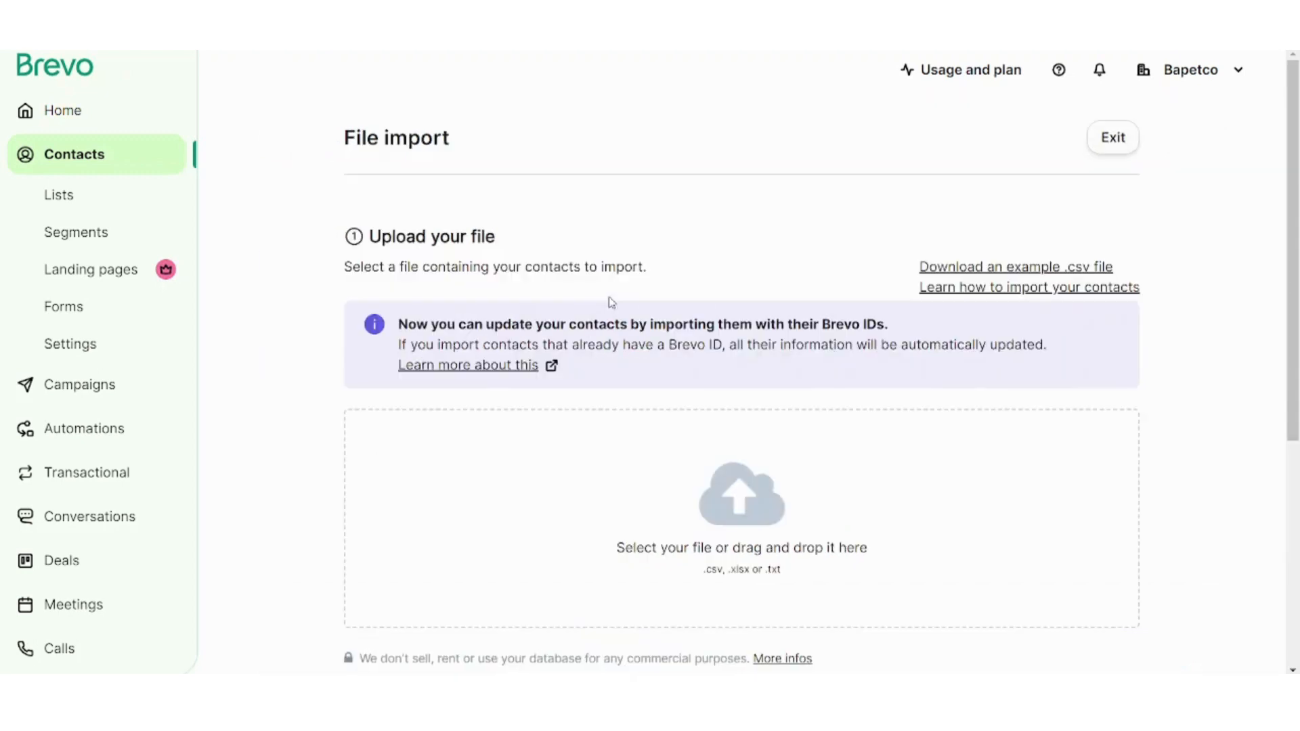
{"action": "scroll", "coordinate": [742, 406], "scroll_direction": "down", "scroll_amount": 2}
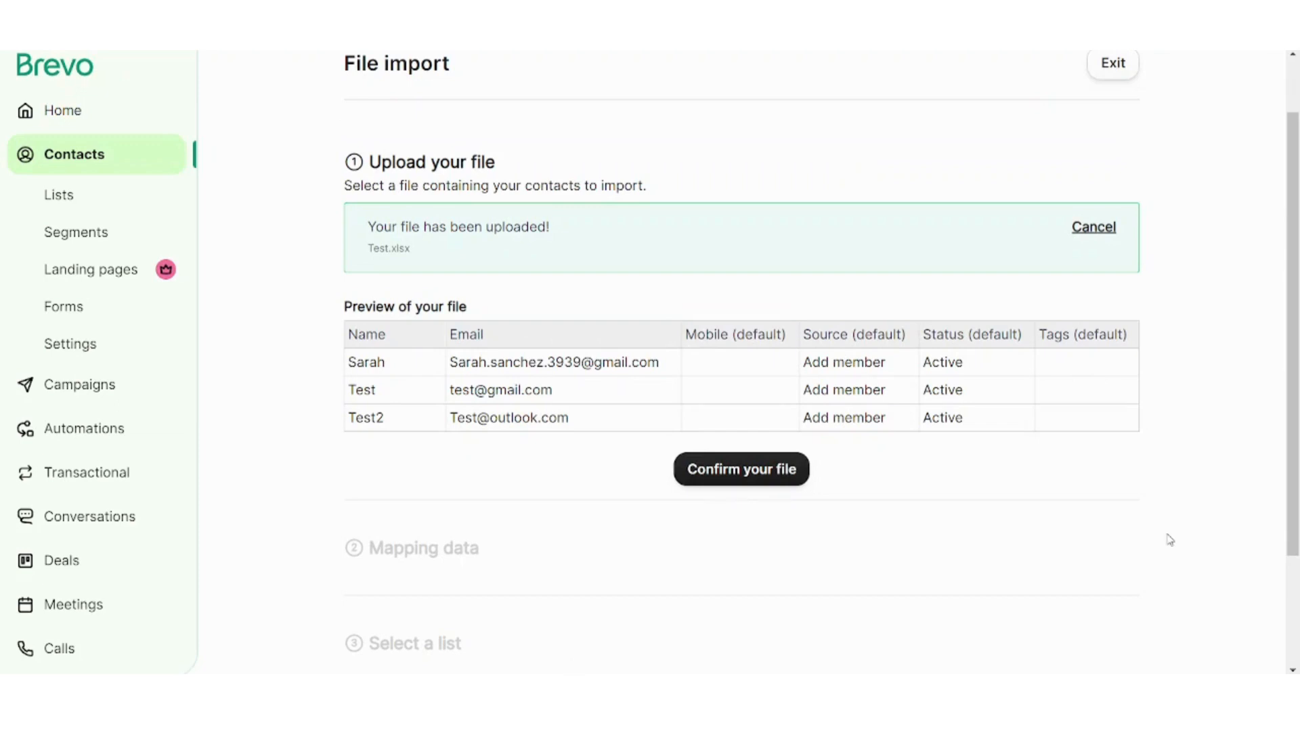
{"action": "left_click", "coordinate": [756, 476]}
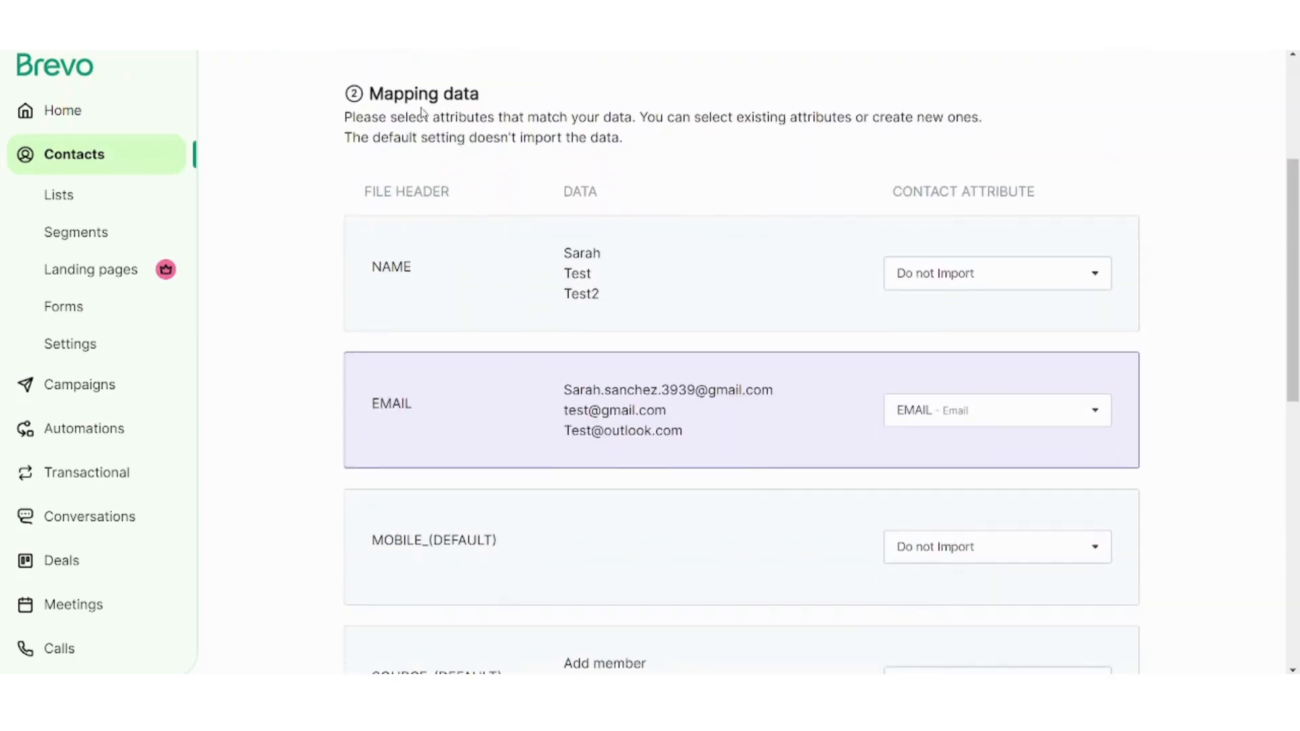
Step: Examine the data mapping section, including the file headers and the contact attributes offered for the NAME column
{"action": "left_click_drag", "start_coordinate": [1295, 223], "coordinate": [1277, 179]}
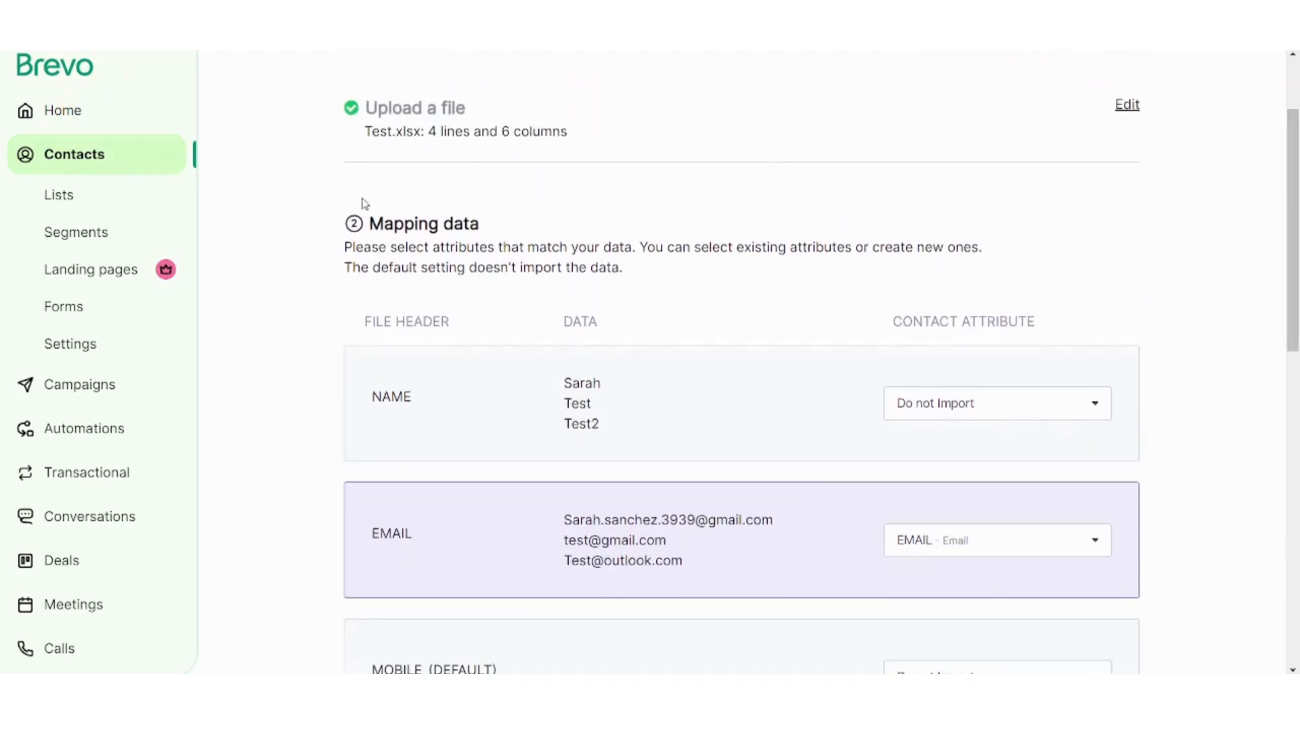
{"action": "left_click_drag", "start_coordinate": [370, 224], "coordinate": [522, 240]}
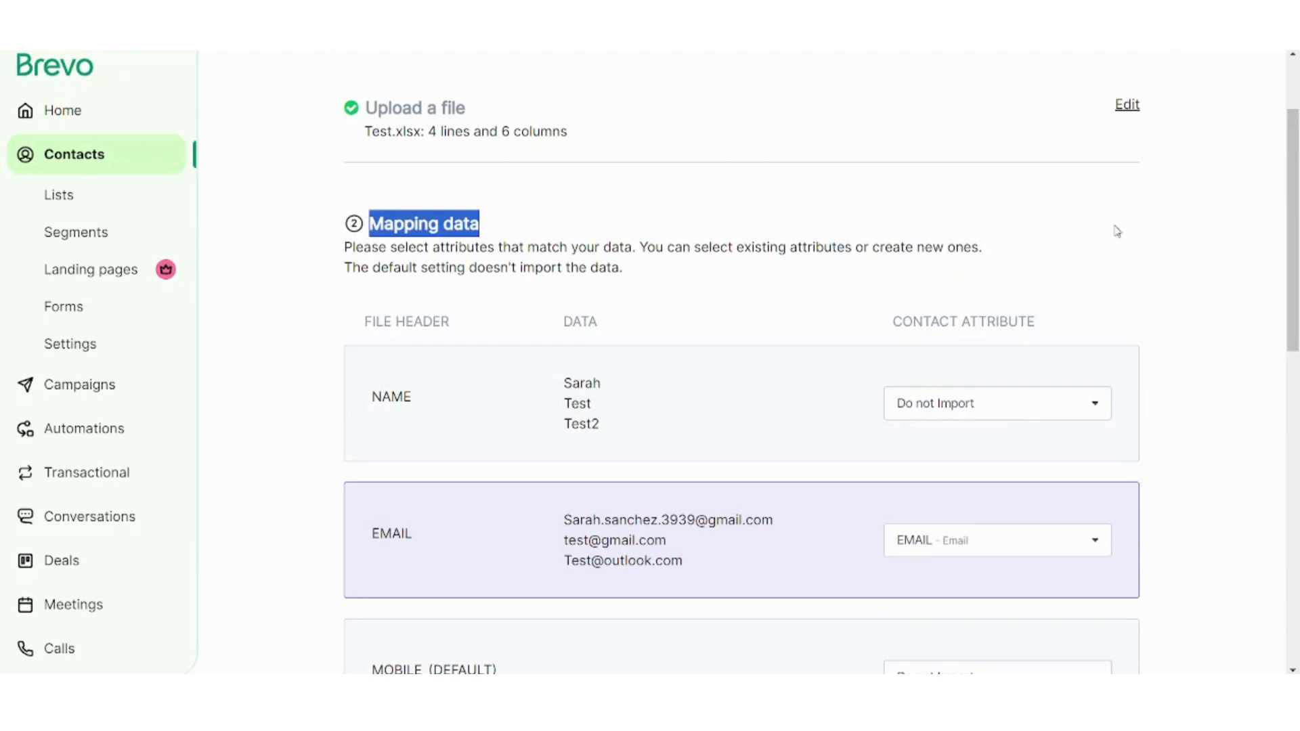
{"action": "left_click_drag", "start_coordinate": [1295, 240], "coordinate": [1297, 265]}
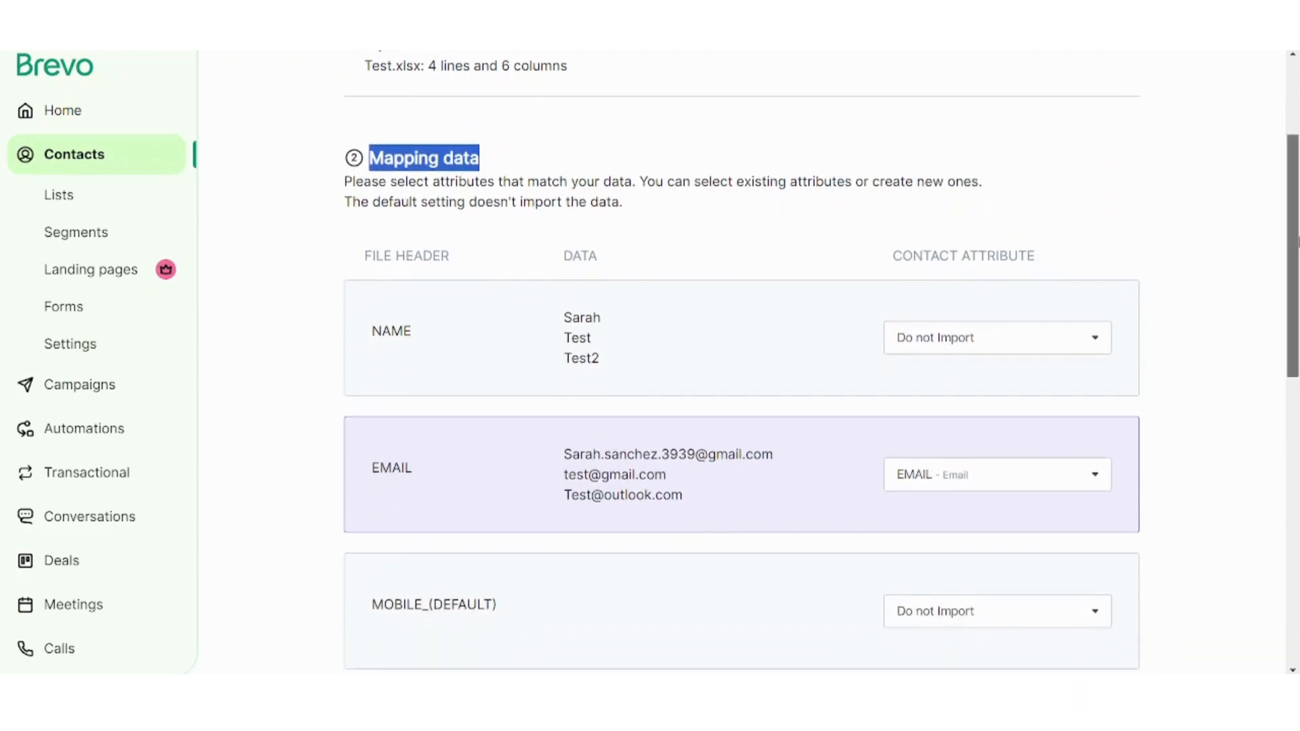
{"action": "left_click_drag", "start_coordinate": [1298, 241], "coordinate": [1298, 277]}
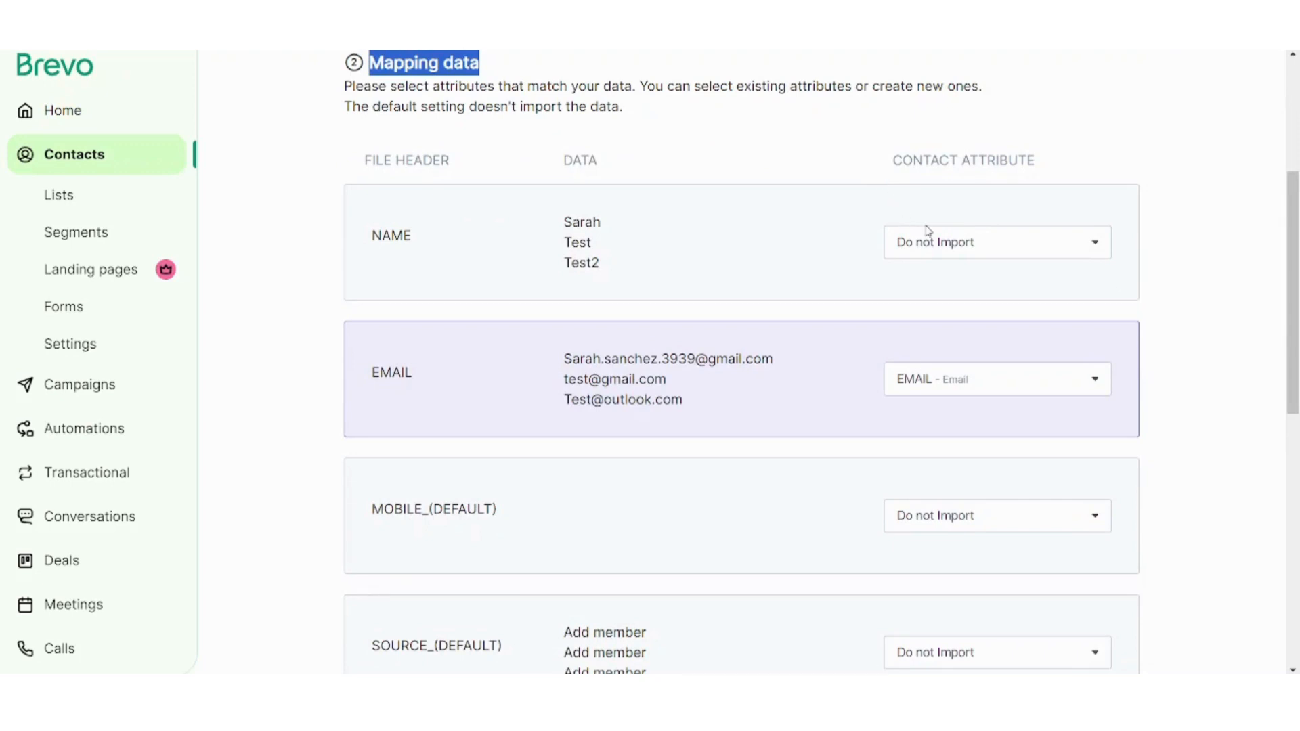
{"action": "left_click", "coordinate": [372, 240]}
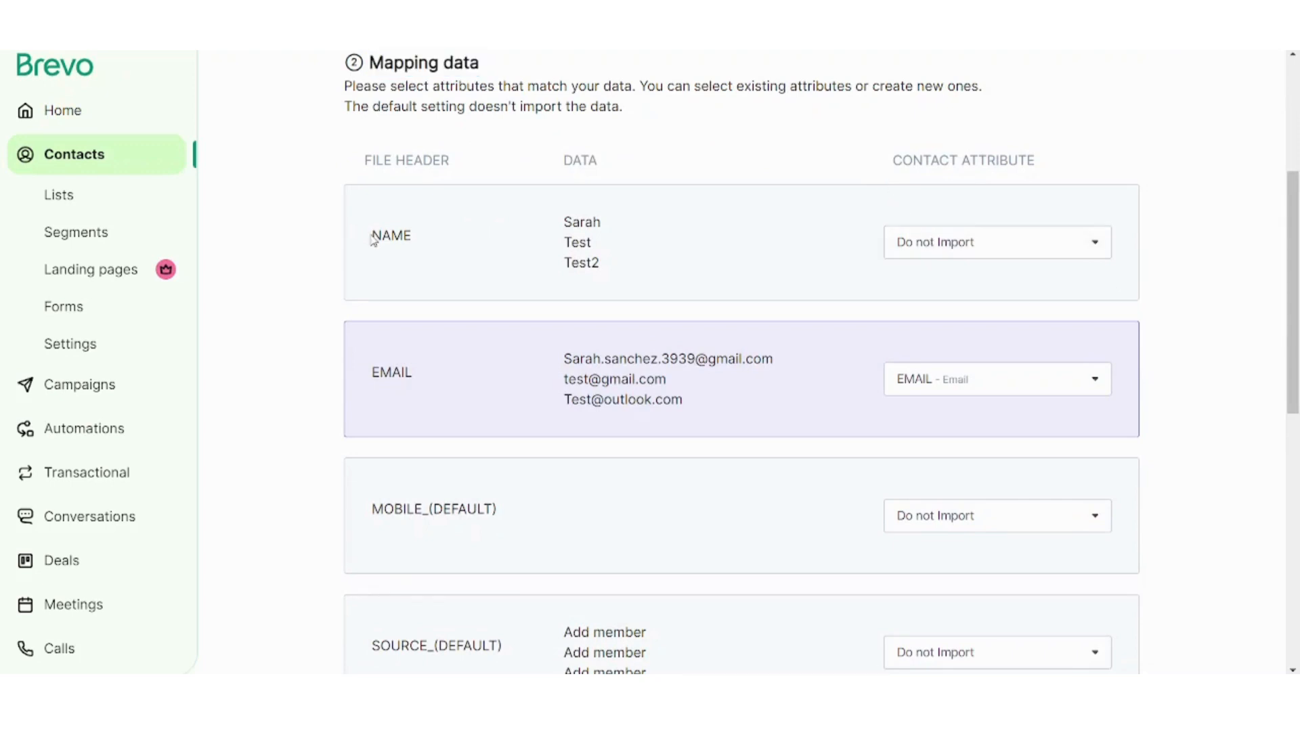
{"action": "left_click_drag", "start_coordinate": [371, 237], "coordinate": [381, 236]}
{"action": "left_click_drag", "start_coordinate": [1292, 308], "coordinate": [1292, 338]}
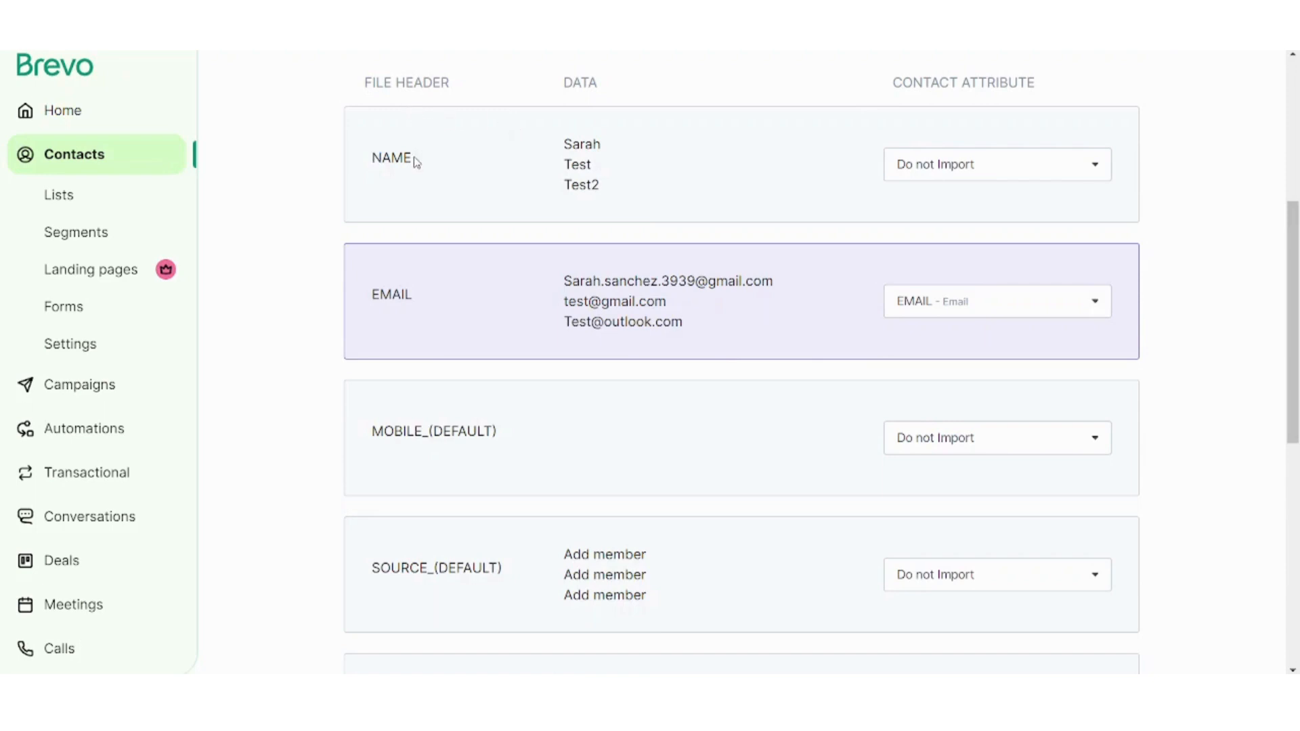
{"action": "left_click", "coordinate": [950, 178]}
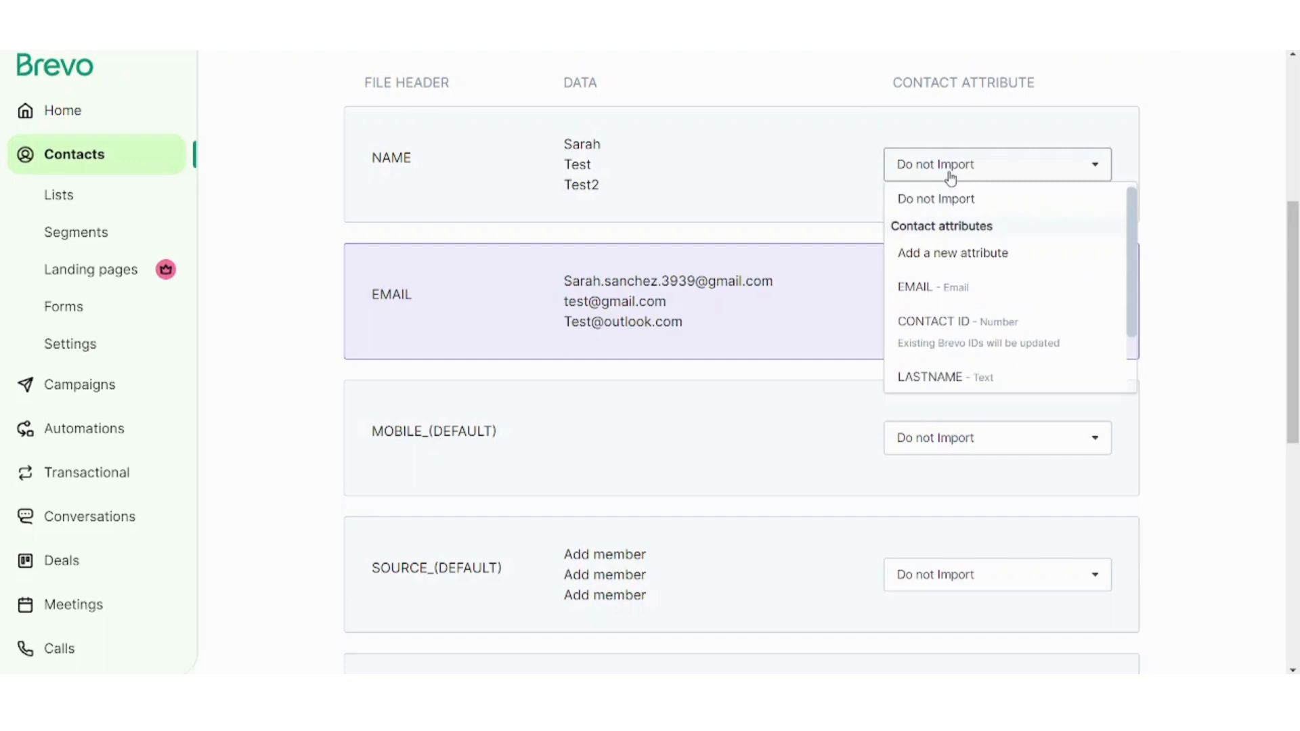
{"action": "left_click", "coordinate": [847, 126]}
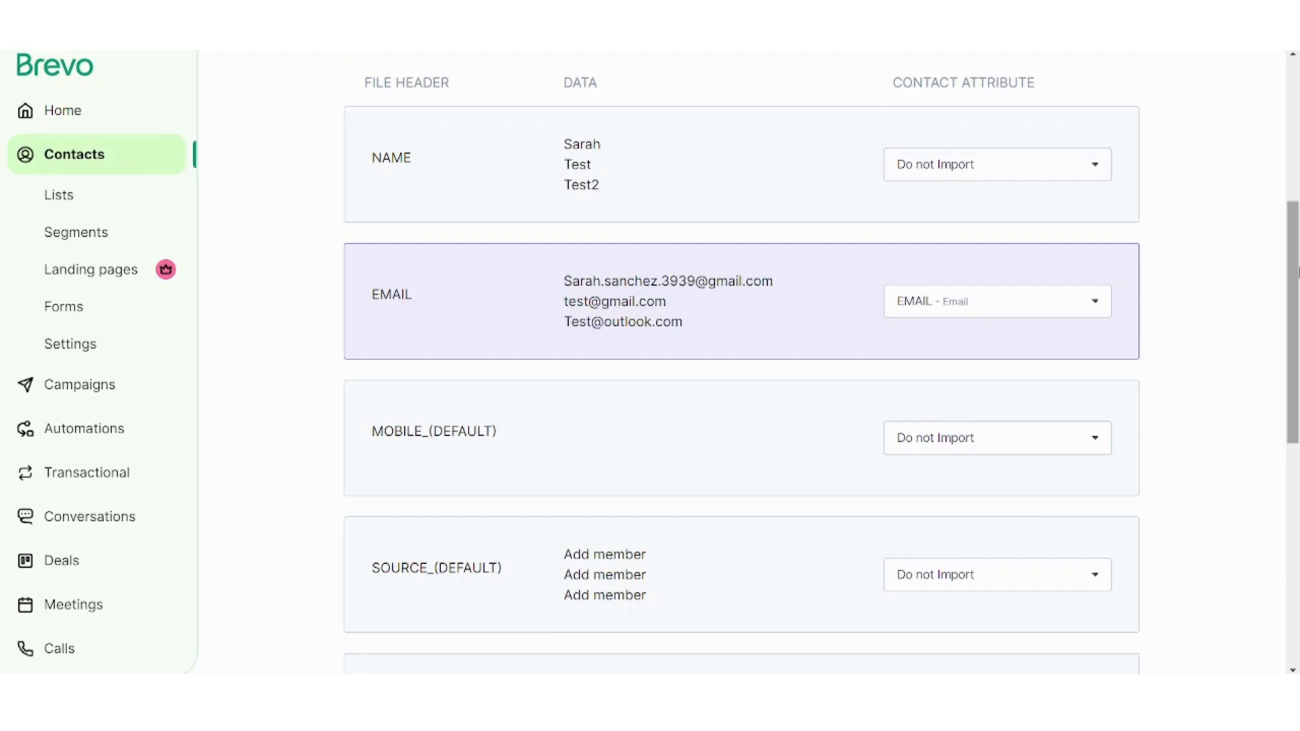
{"action": "scroll", "coordinate": [1297, 271], "scroll_direction": "up", "scroll_amount": 1}
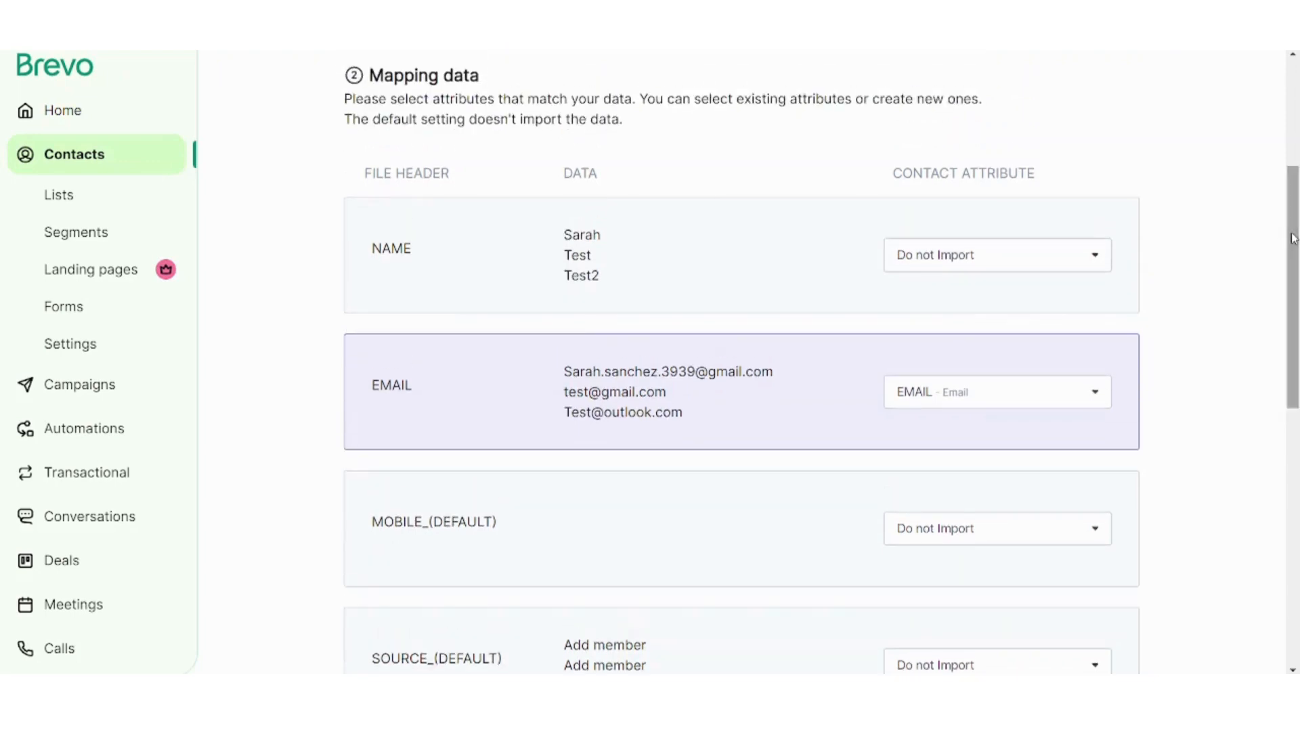
Step: Map the NAME column to the FIRSTNAME attribute and confirm the mapping
{"action": "left_click", "coordinate": [917, 258]}
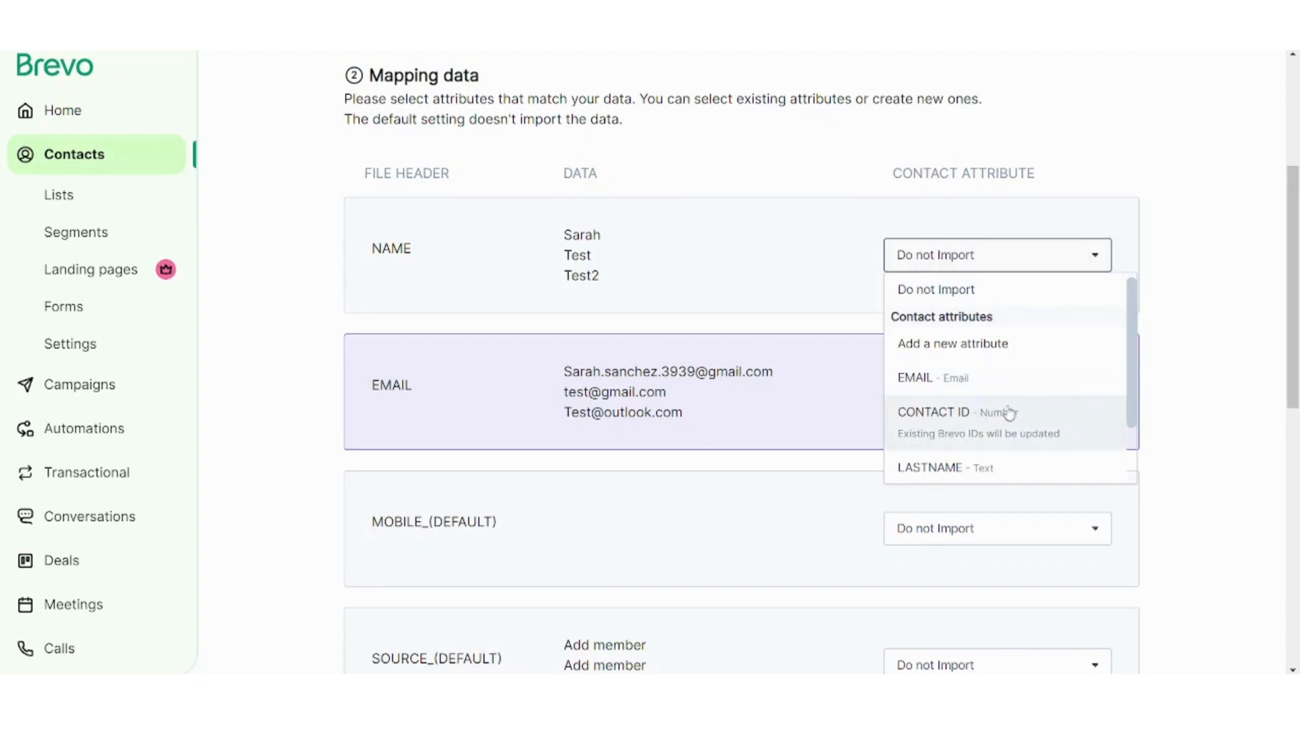
{"action": "left_click_drag", "start_coordinate": [1127, 405], "coordinate": [1144, 459]}
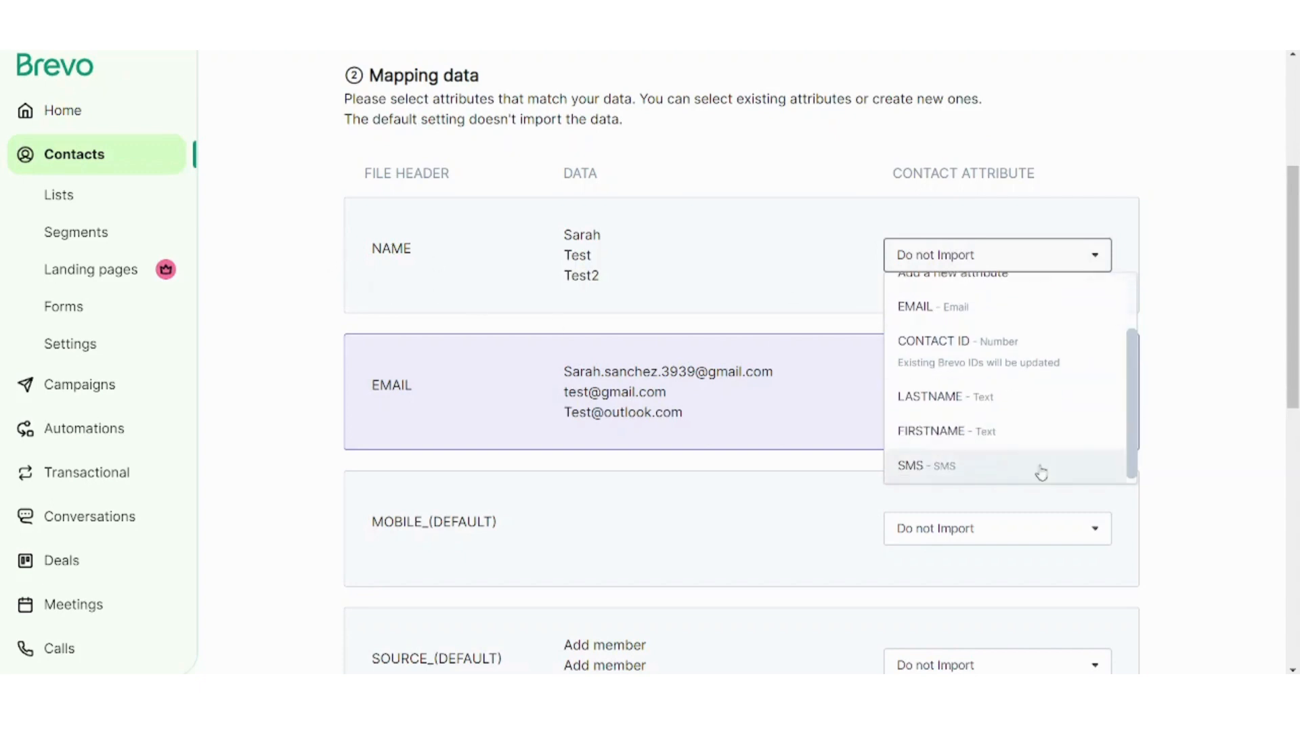
{"action": "left_click", "coordinate": [975, 439]}
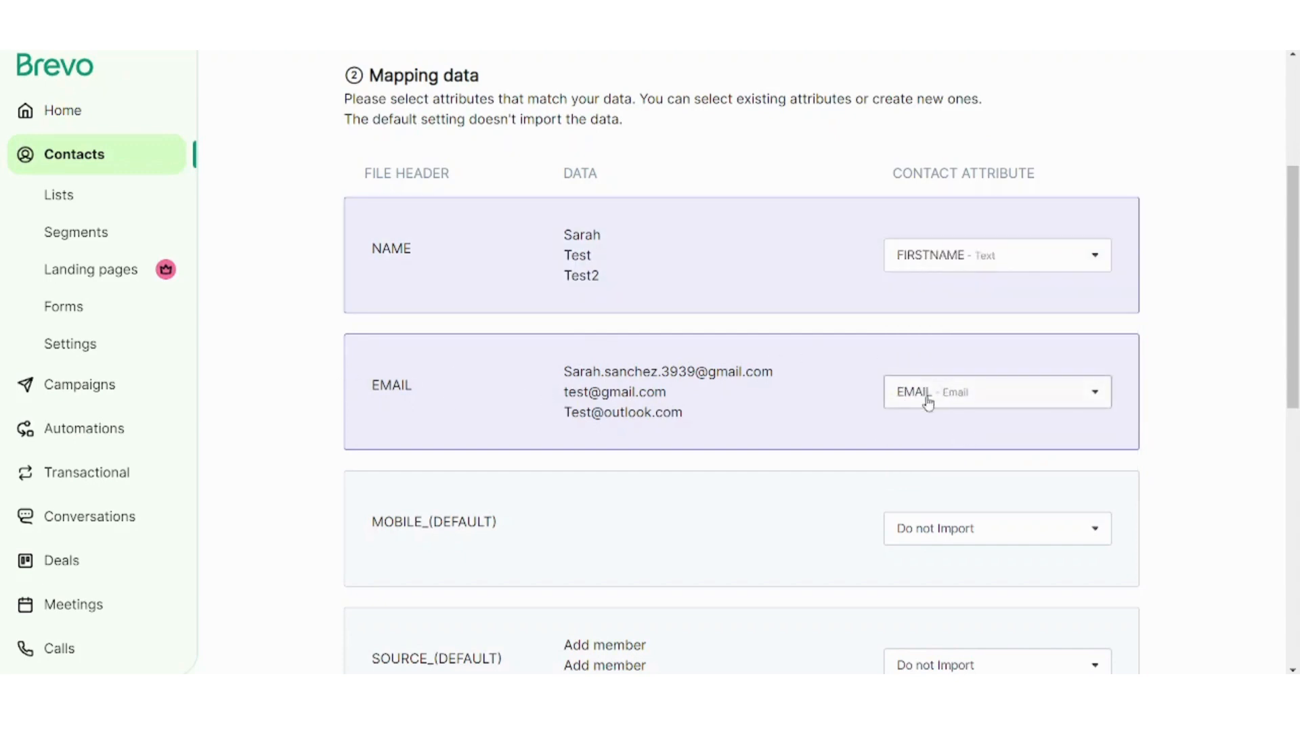
{"action": "left_click_drag", "start_coordinate": [1297, 271], "coordinate": [1298, 530]}
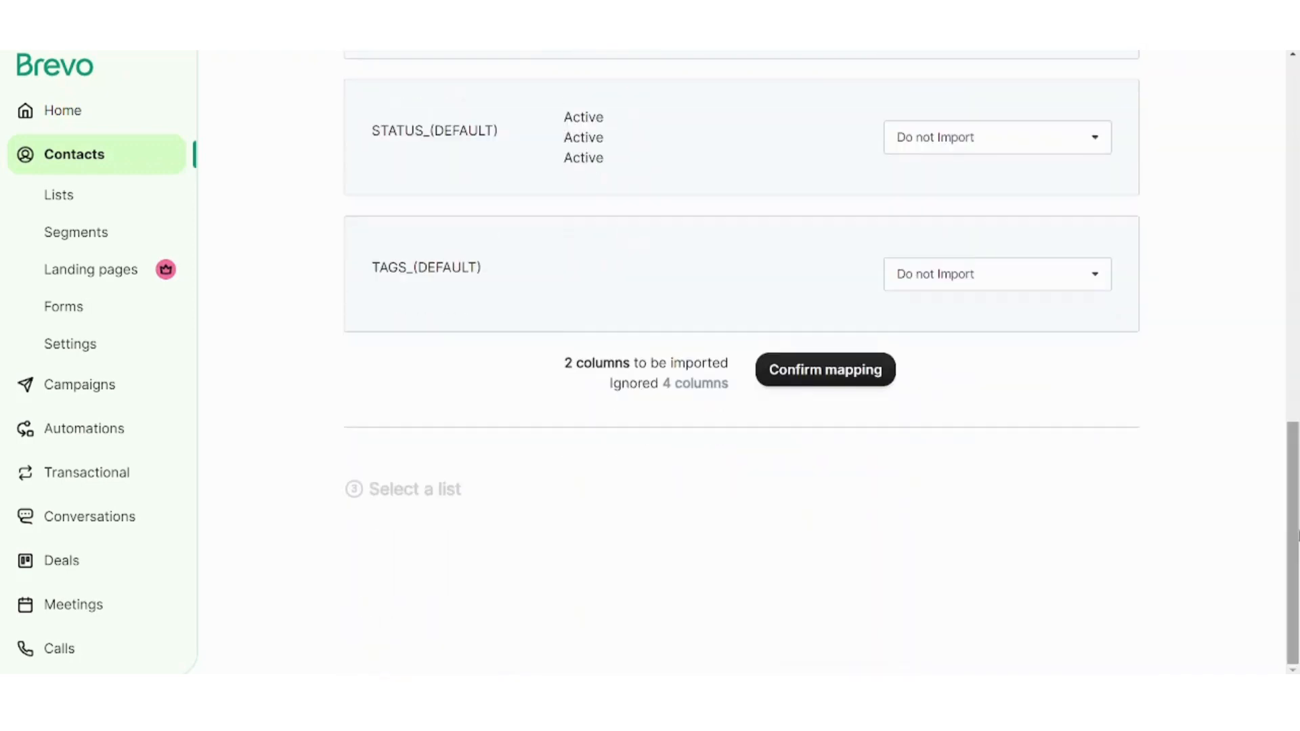
{"action": "left_click", "coordinate": [806, 378]}
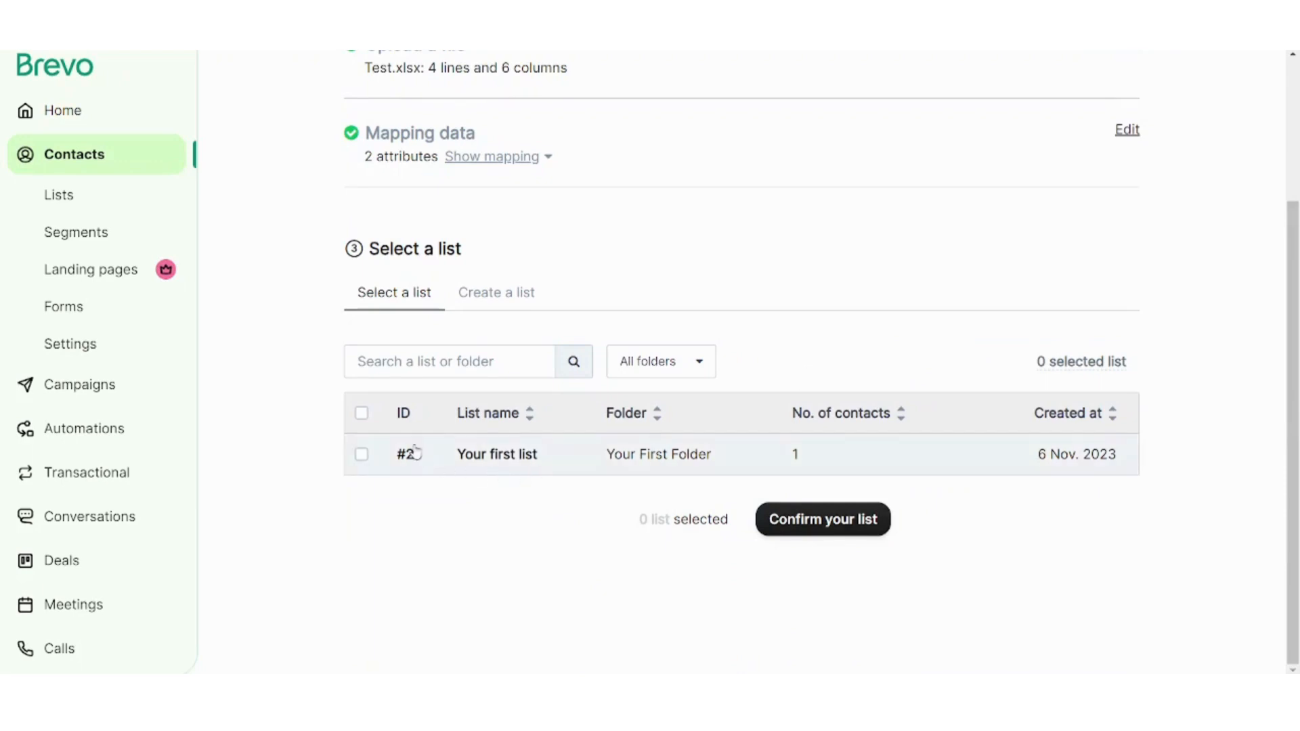
{"action": "left_click", "coordinate": [497, 466]}
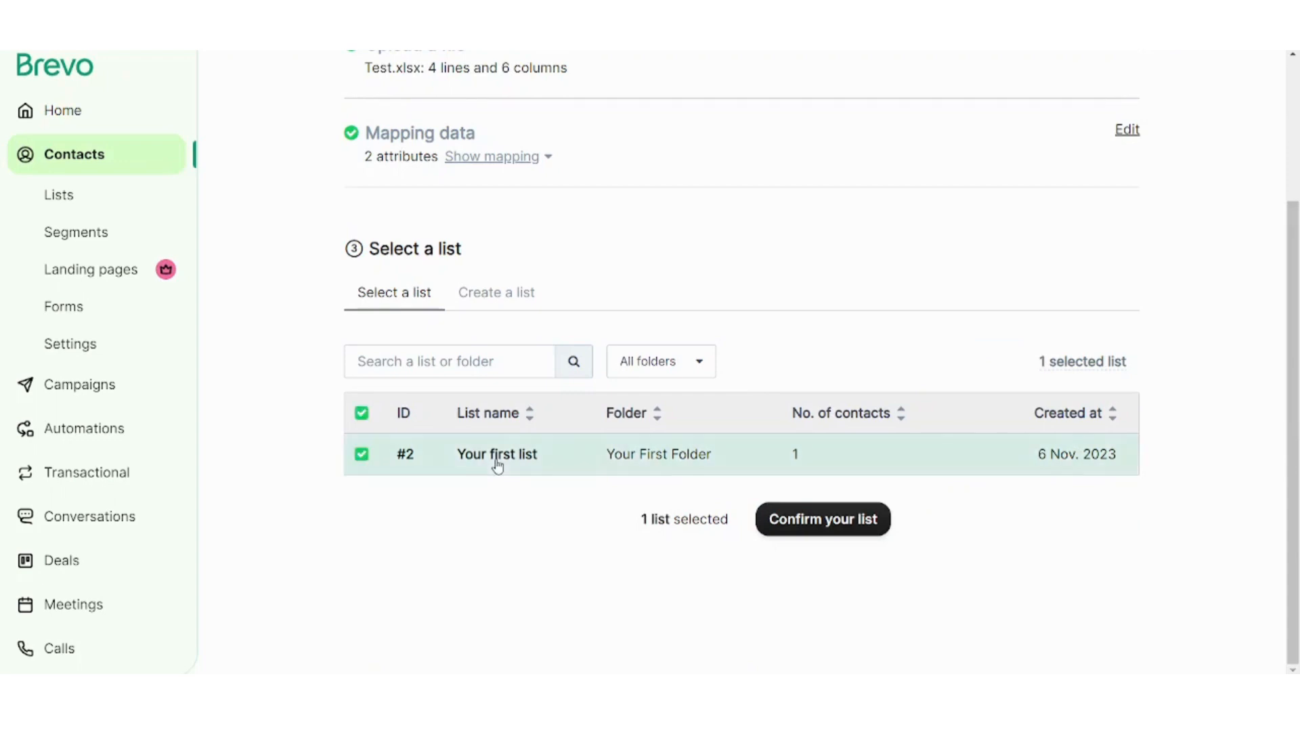
{"action": "left_click", "coordinate": [497, 466]}
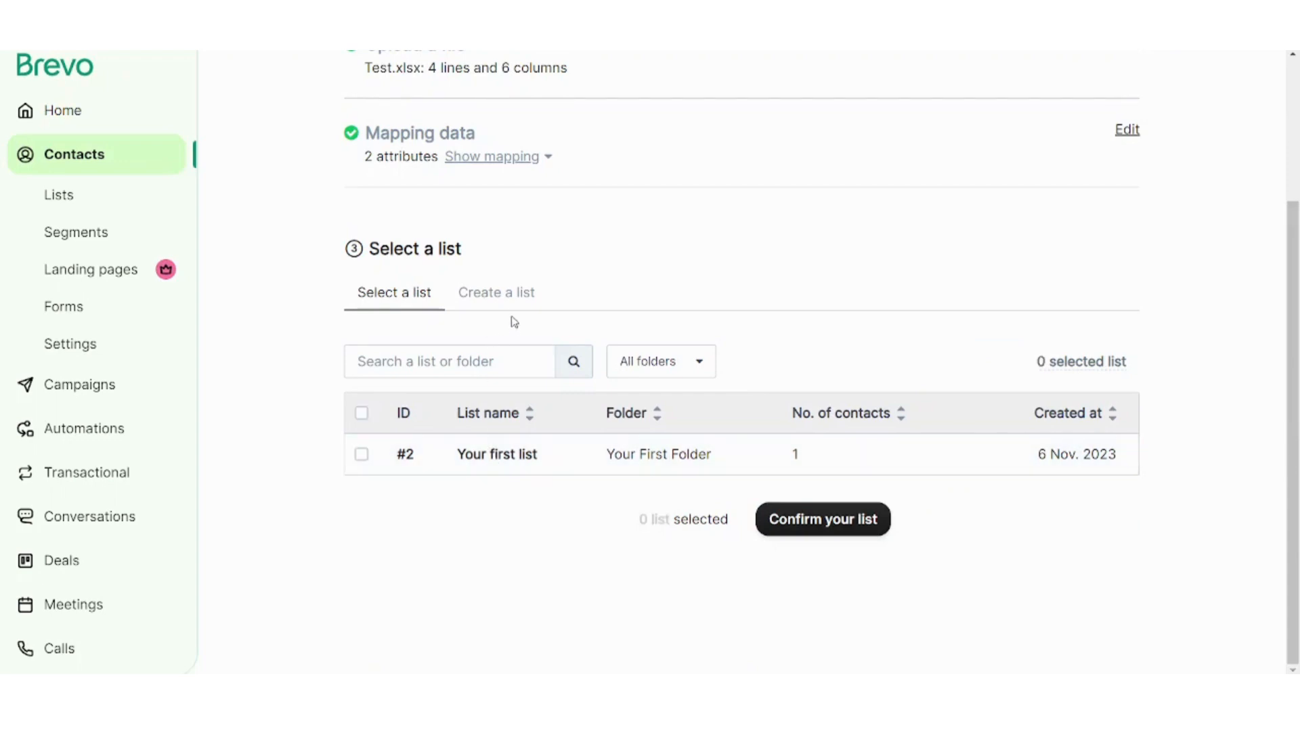
{"action": "left_click", "coordinate": [505, 298]}
{"action": "left_click", "coordinate": [372, 282]}
Step: Create a contact list named Tutorial in Your First Folder and confirm it as the list for the import
{"action": "left_click", "coordinate": [495, 298]}
{"action": "left_click", "coordinate": [433, 381]}
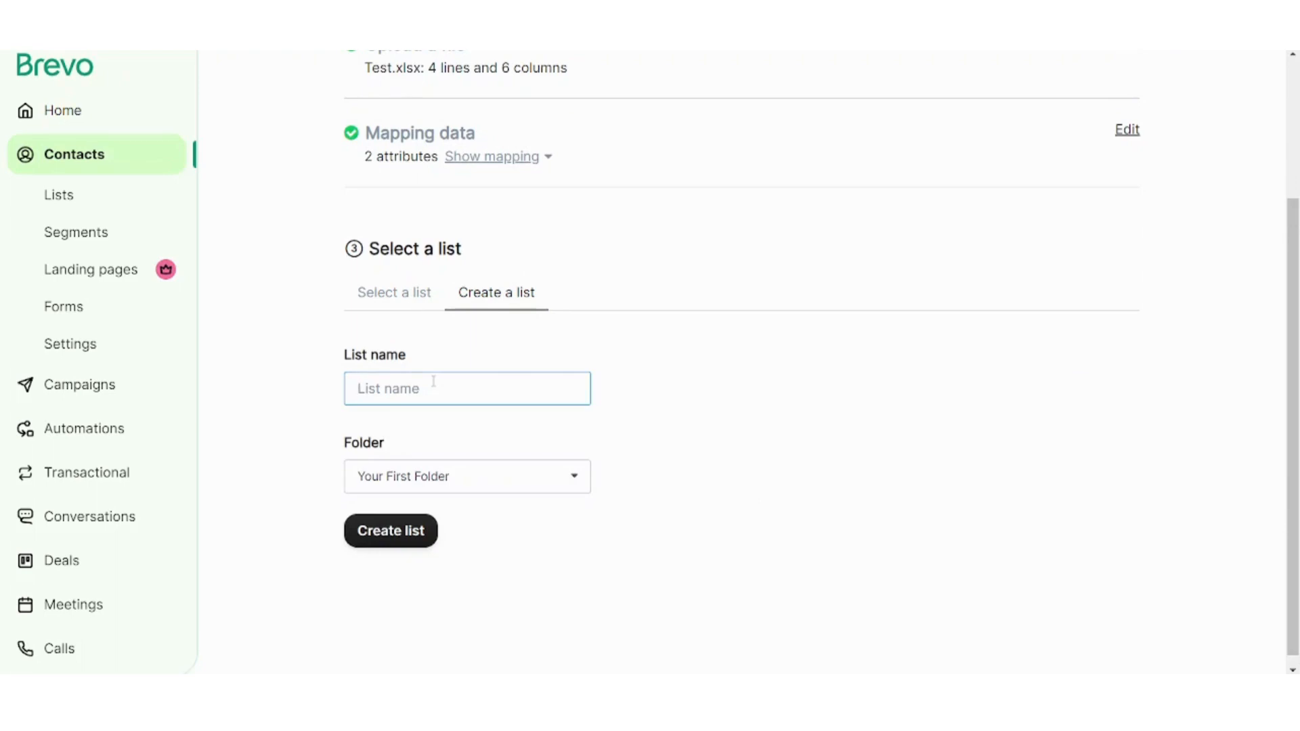
{"action": "type", "text": "Tutorial"}
{"action": "left_click", "coordinate": [472, 489]}
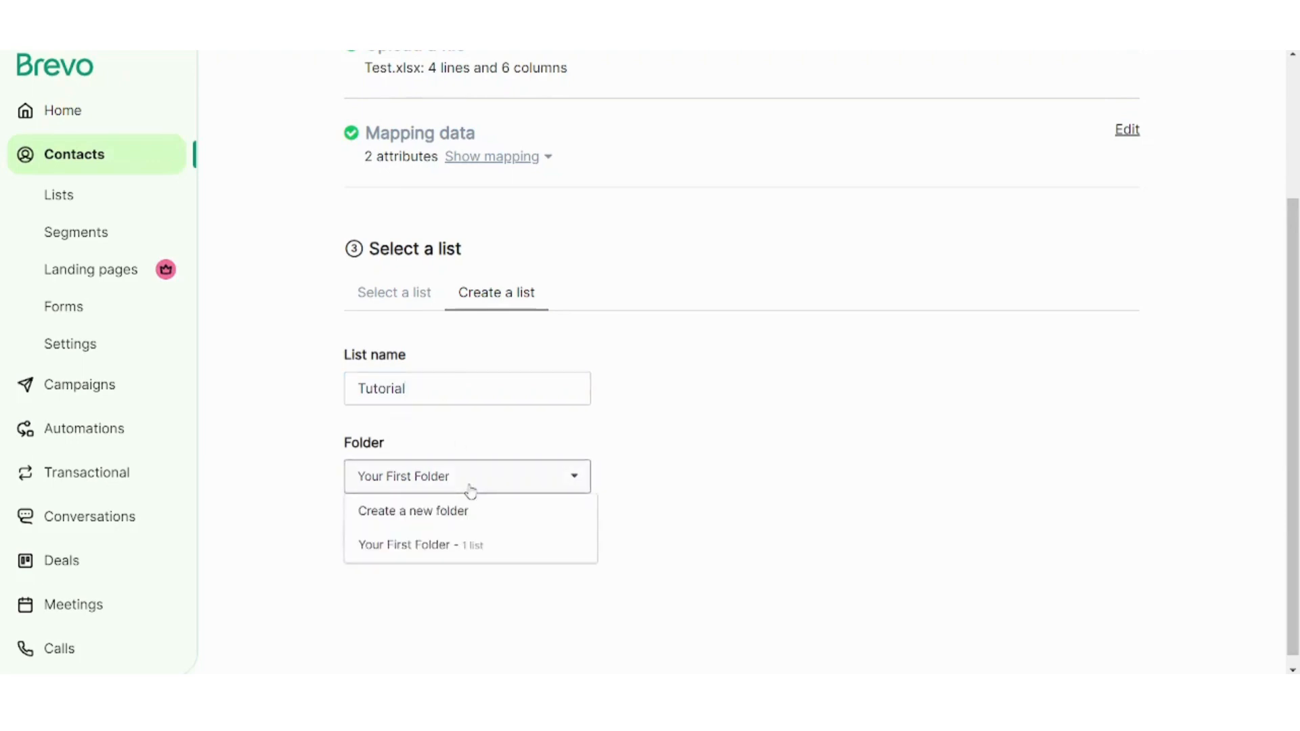
{"action": "left_click", "coordinate": [450, 545]}
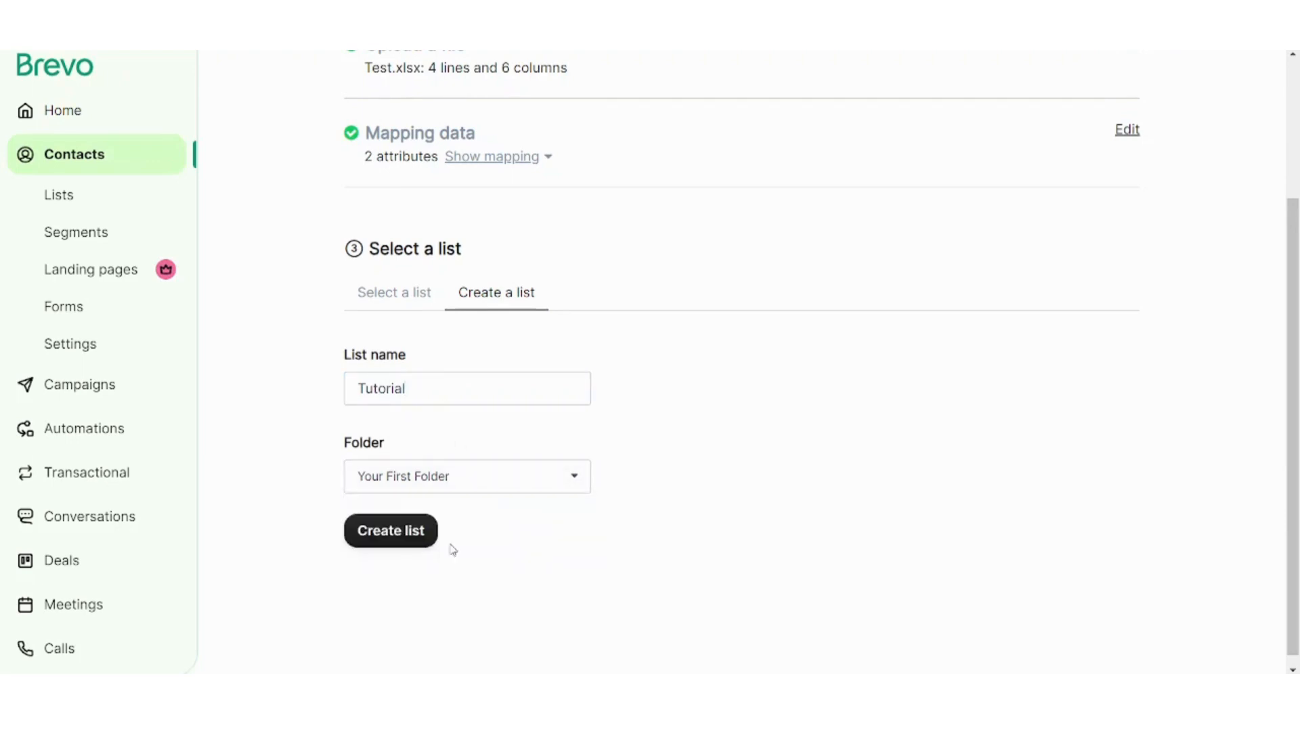
{"action": "left_click", "coordinate": [371, 529]}
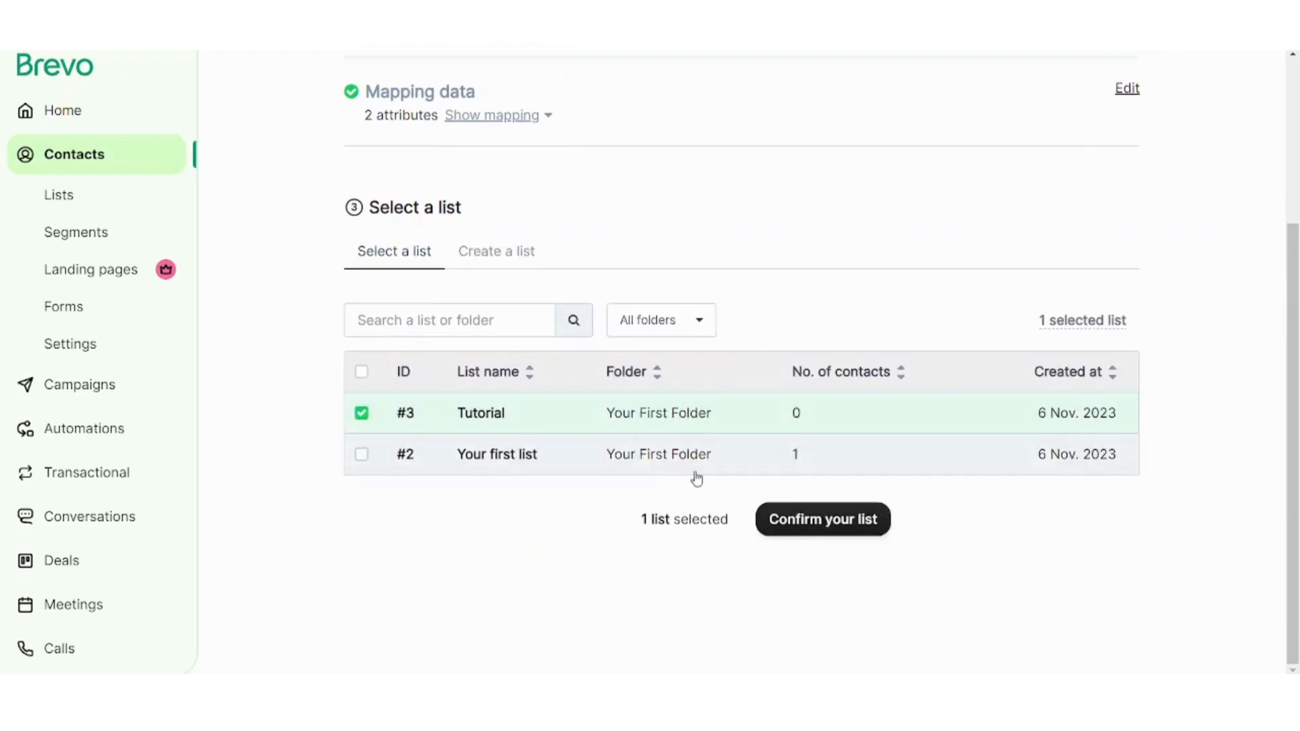
{"action": "left_click", "coordinate": [785, 520]}
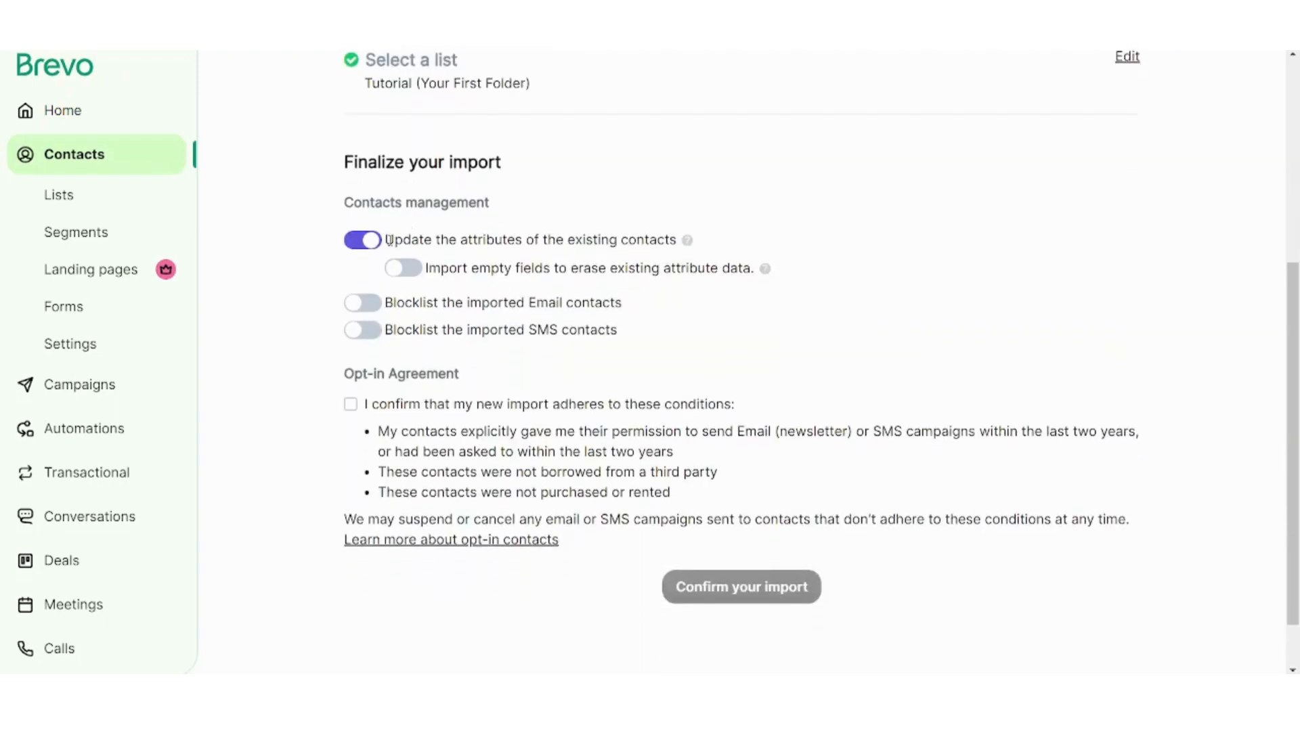
Step: Turn off updating the attributes of existing contacts in the import's contacts management settings
{"action": "left_click_drag", "start_coordinate": [385, 240], "coordinate": [486, 240]}
{"action": "left_click", "coordinate": [452, 220]}
{"action": "left_click_drag", "start_coordinate": [397, 240], "coordinate": [434, 242]}
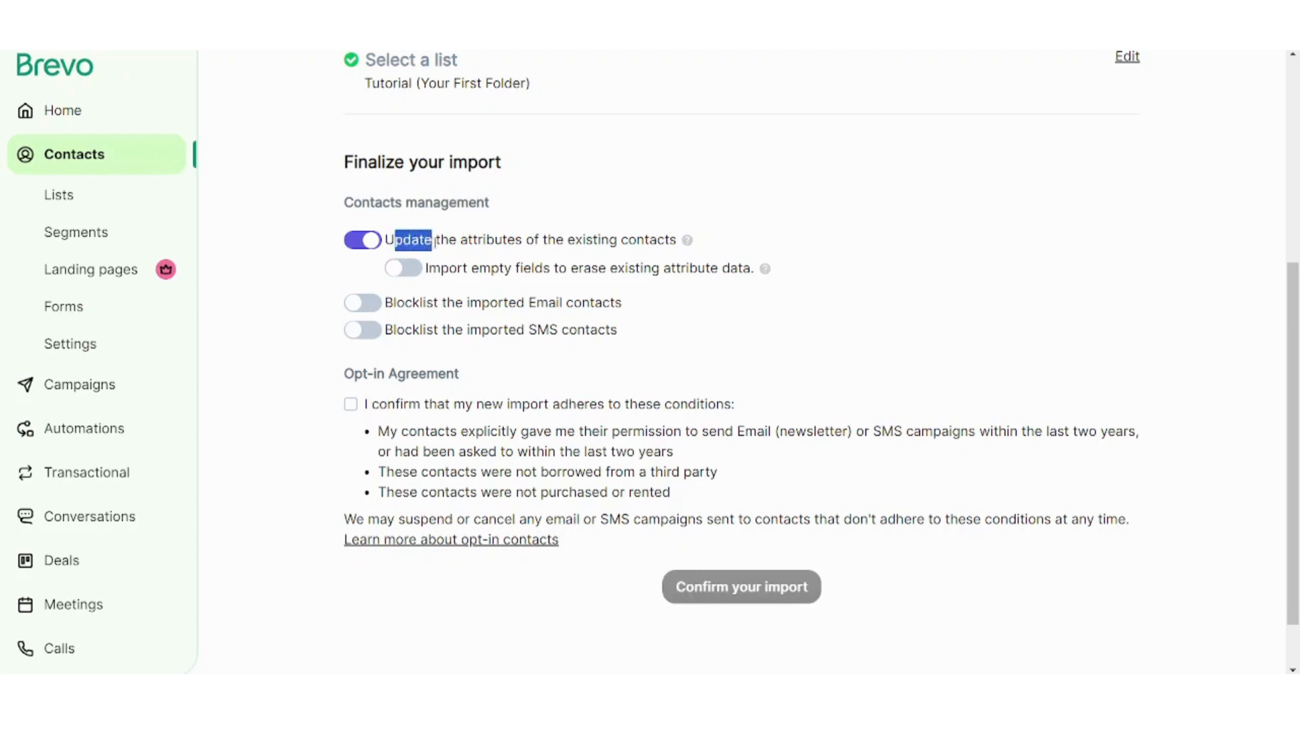
{"action": "left_click", "coordinate": [363, 243]}
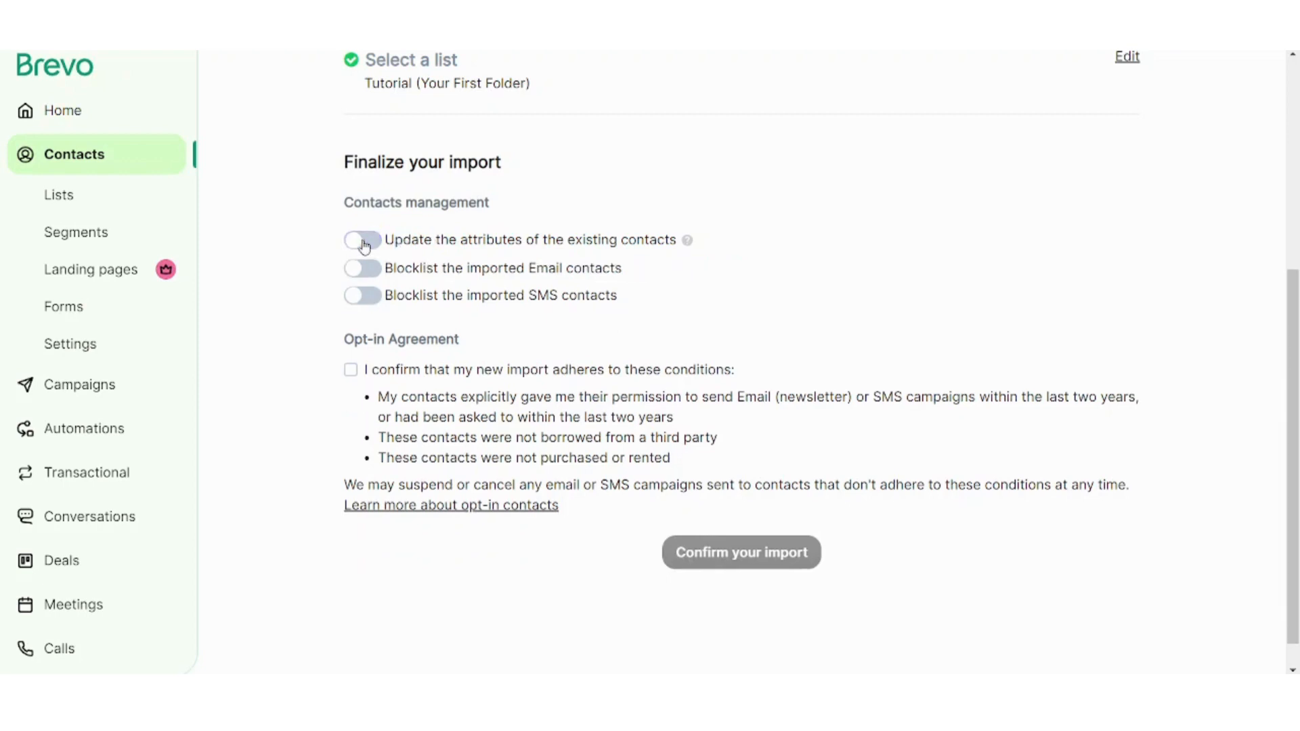
{"action": "left_click", "coordinate": [363, 244]}
{"action": "left_click", "coordinate": [363, 243]}
{"action": "left_click_drag", "start_coordinate": [389, 266], "coordinate": [629, 312]}
{"action": "left_click", "coordinate": [636, 298]}
Step: Agree to the opt-in conditions and confirm the contact import
{"action": "left_click", "coordinate": [350, 370]}
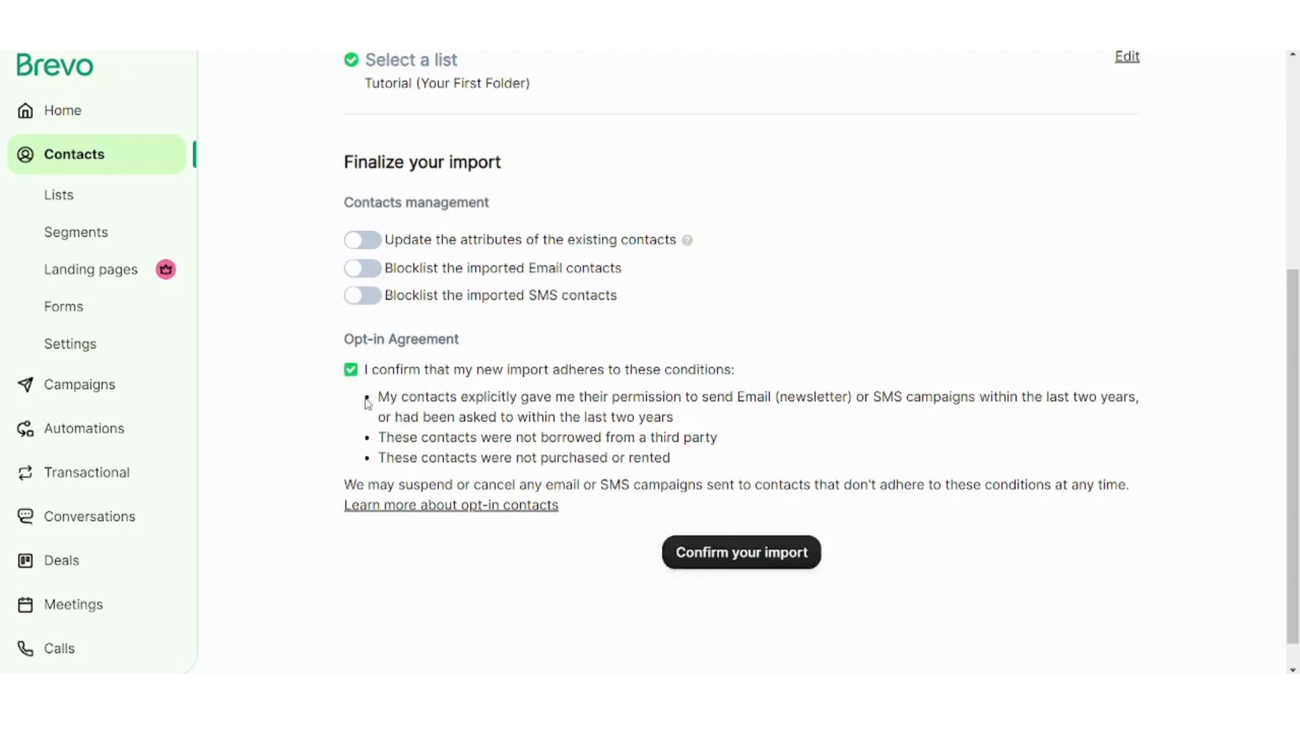
{"action": "left_click_drag", "start_coordinate": [381, 398], "coordinate": [704, 434]}
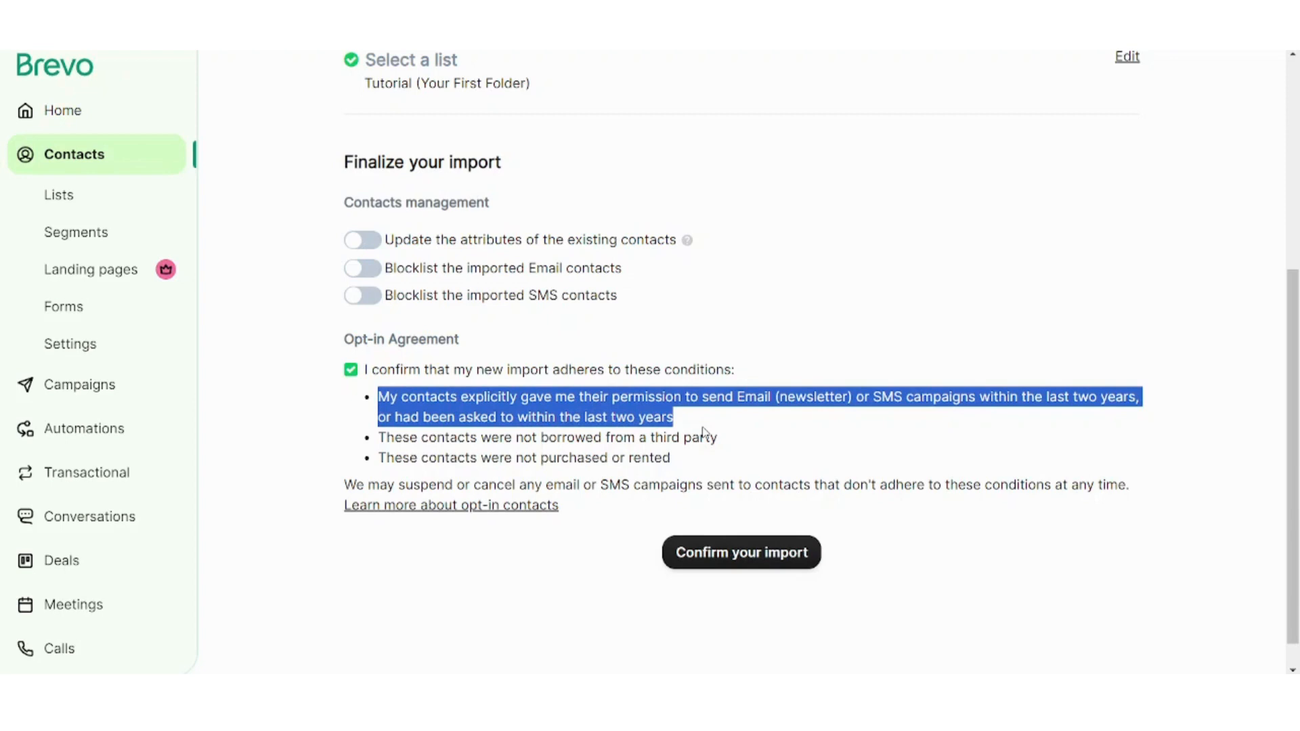
{"action": "left_click", "coordinate": [746, 565]}
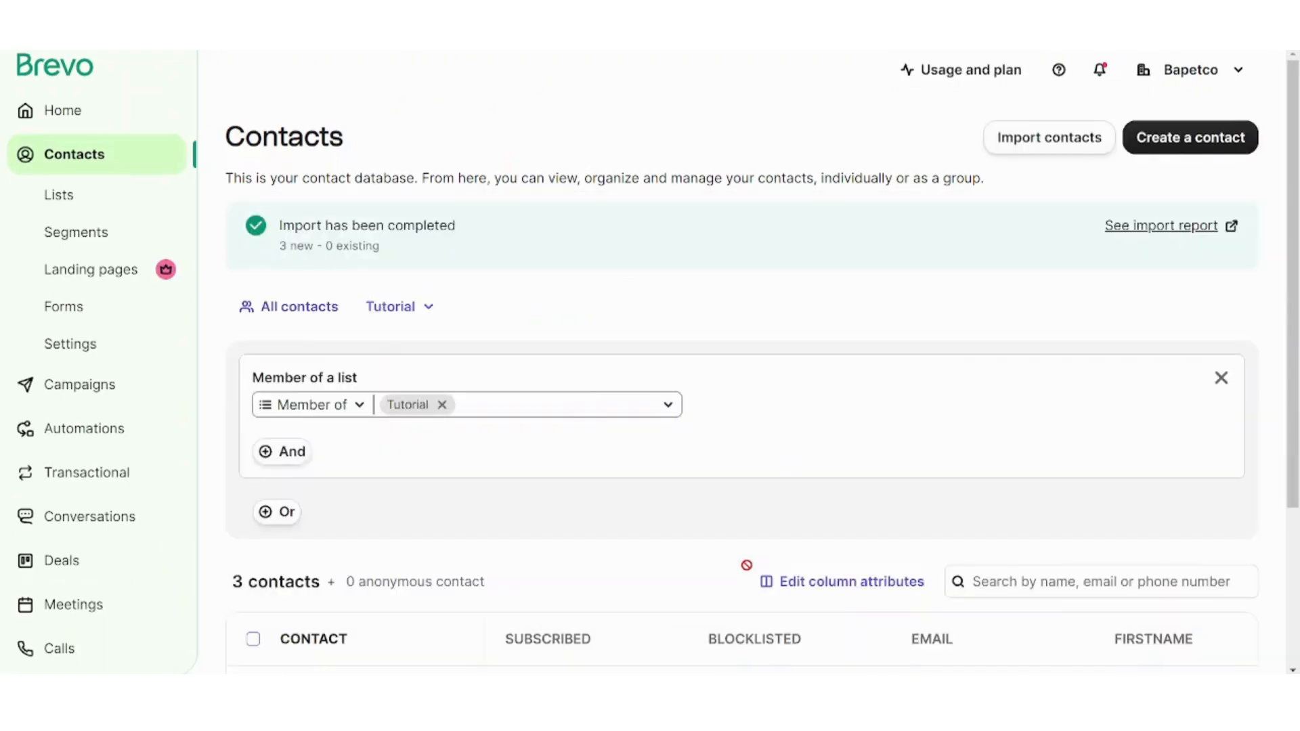
Step: Create a subscription form named Tutorial with GDPR fields enabled and proceed to its design
{"action": "left_click", "coordinate": [118, 318]}
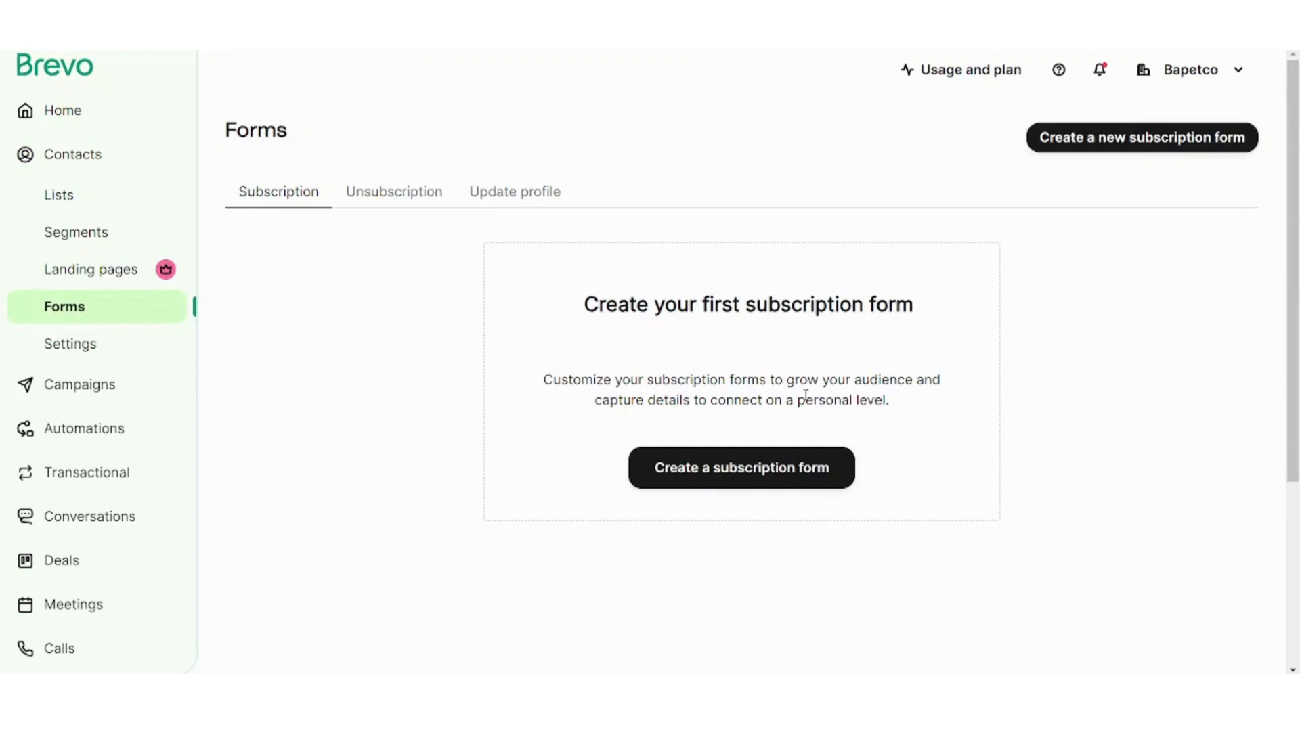
{"action": "left_click", "coordinate": [1145, 142]}
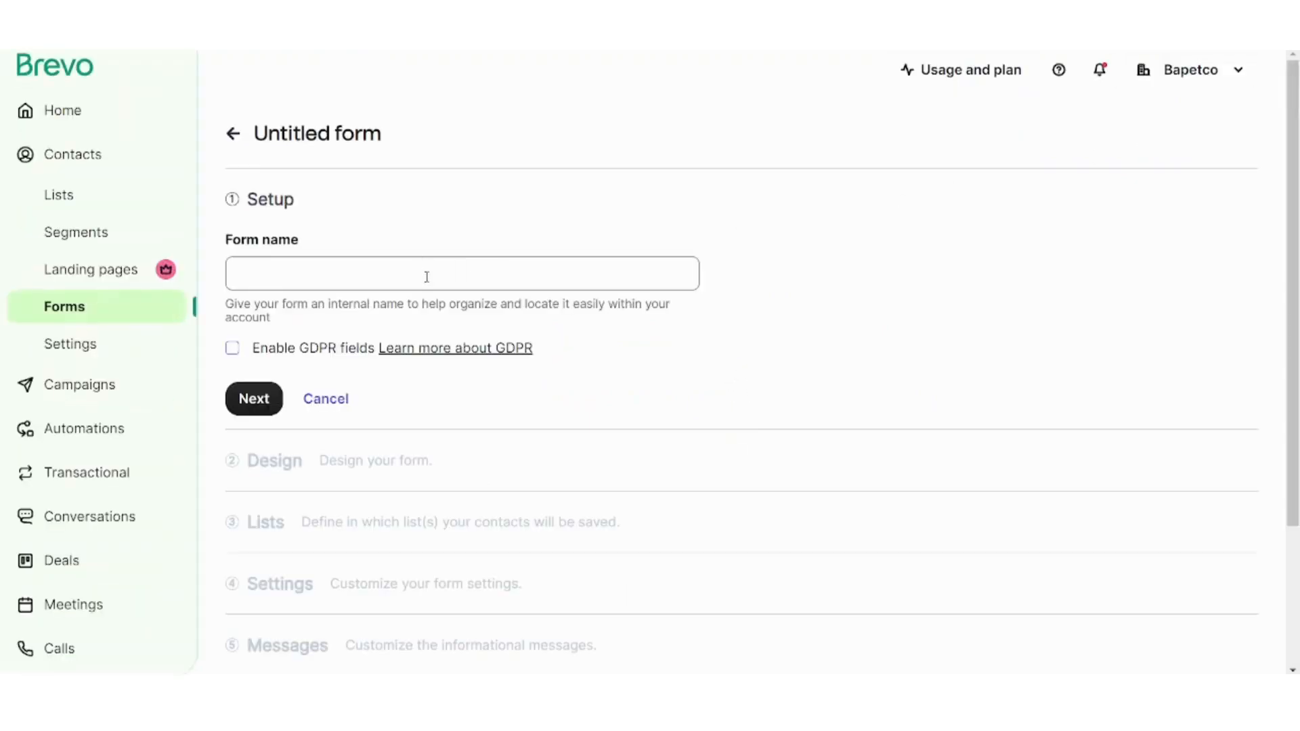
{"action": "left_click", "coordinate": [426, 277]}
{"action": "type", "text": "T"}
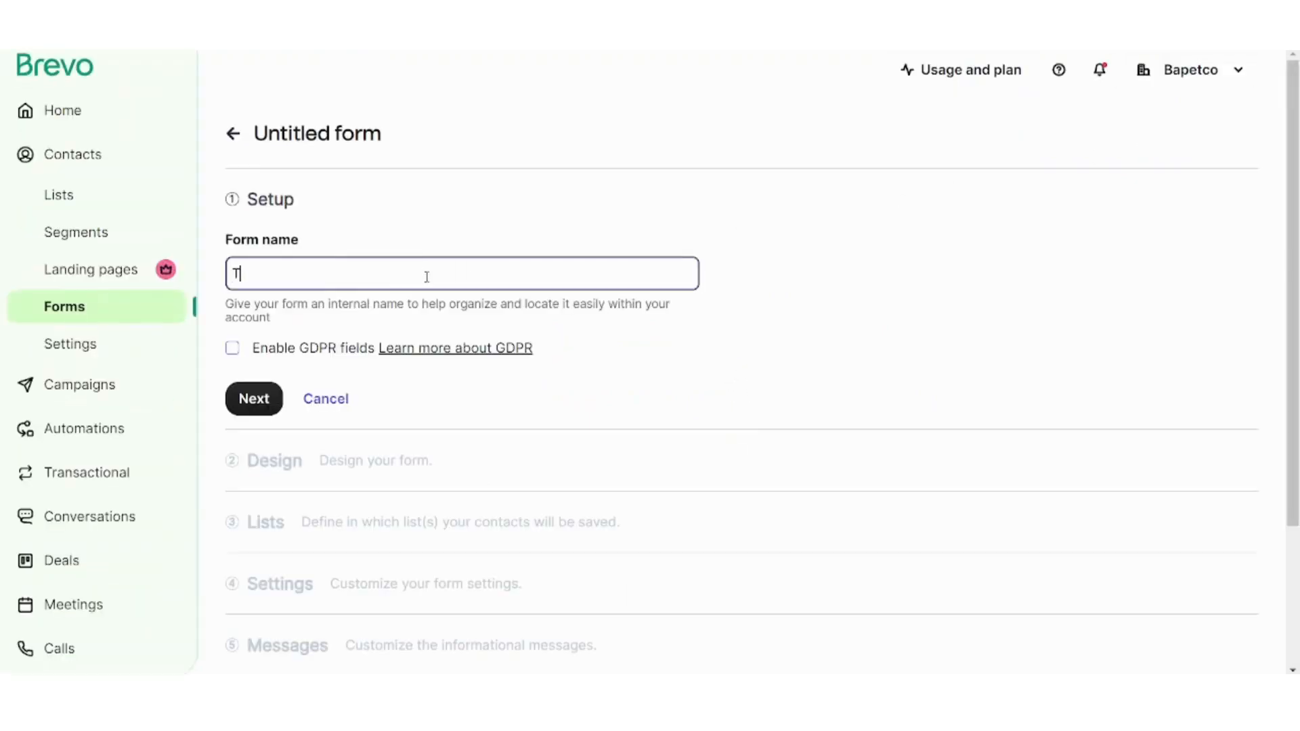
{"action": "type", "text": "utorial"}
{"action": "left_click", "coordinate": [233, 348]}
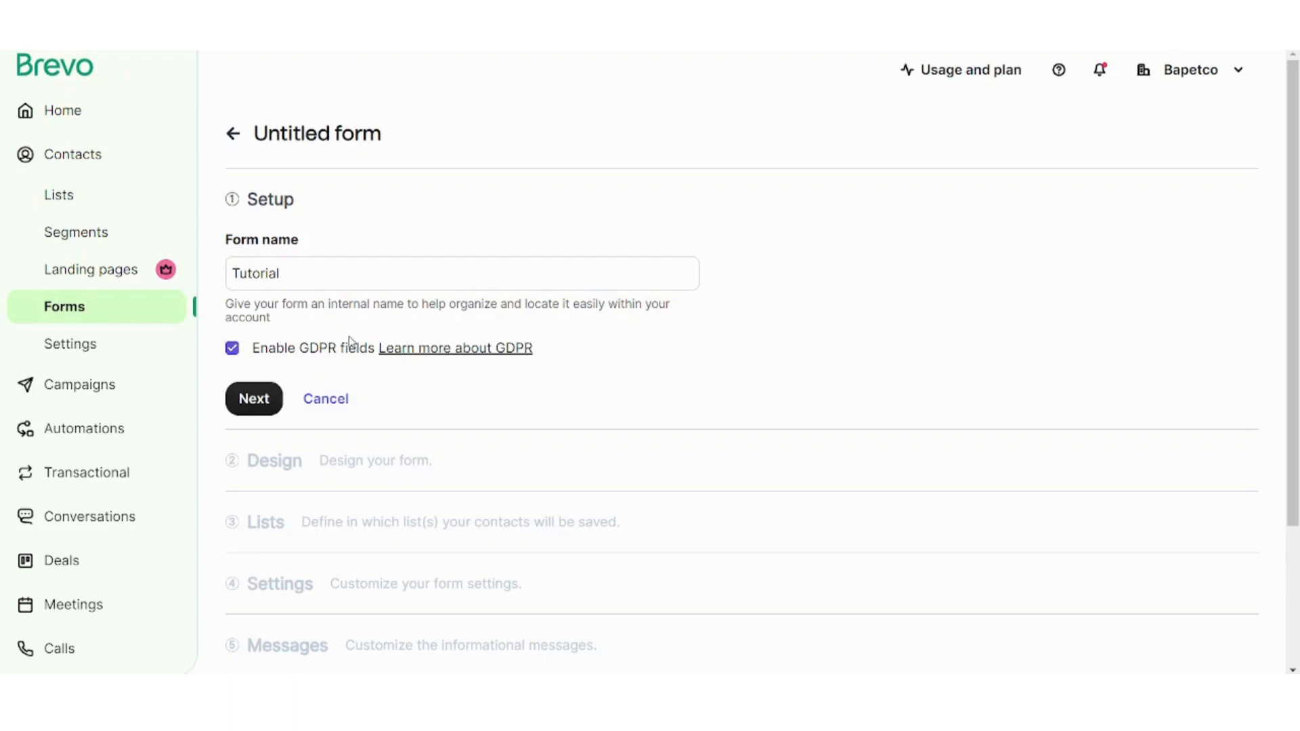
{"action": "scroll", "coordinate": [812, 304], "scroll_direction": "down", "scroll_amount": 1}
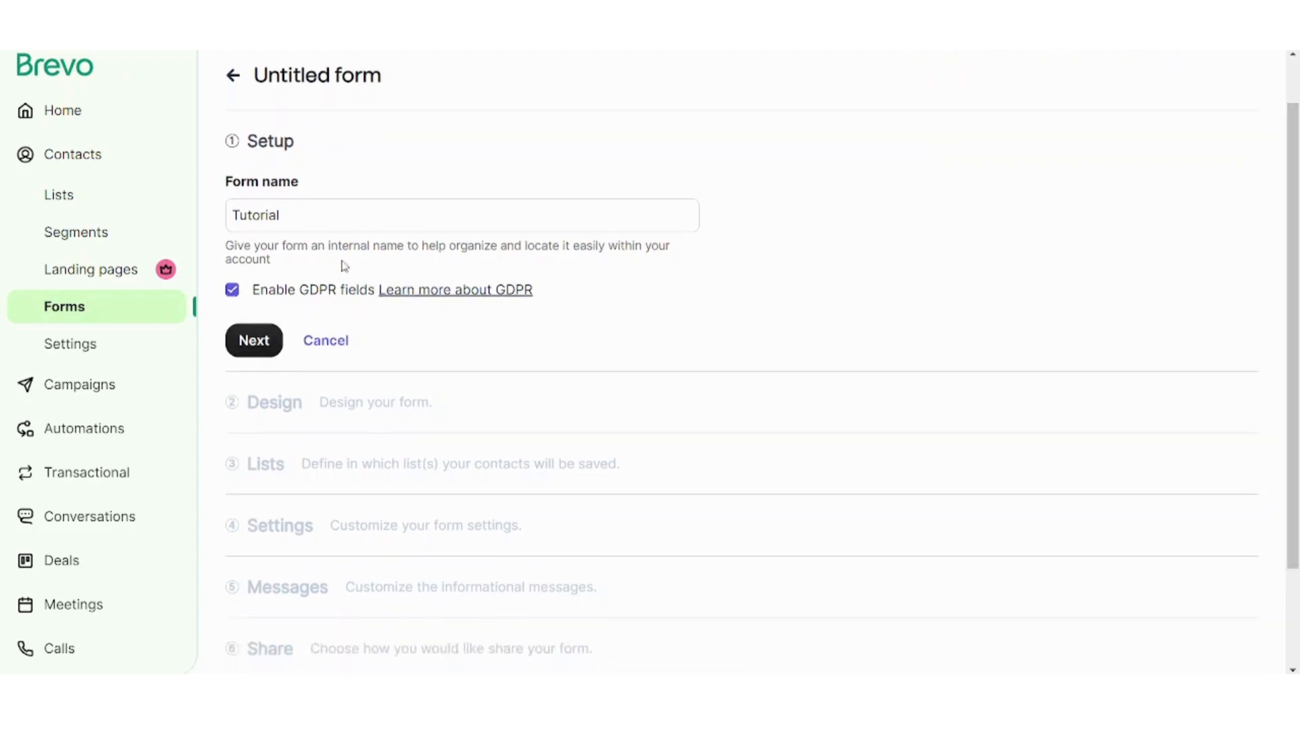
{"action": "left_click", "coordinate": [267, 330]}
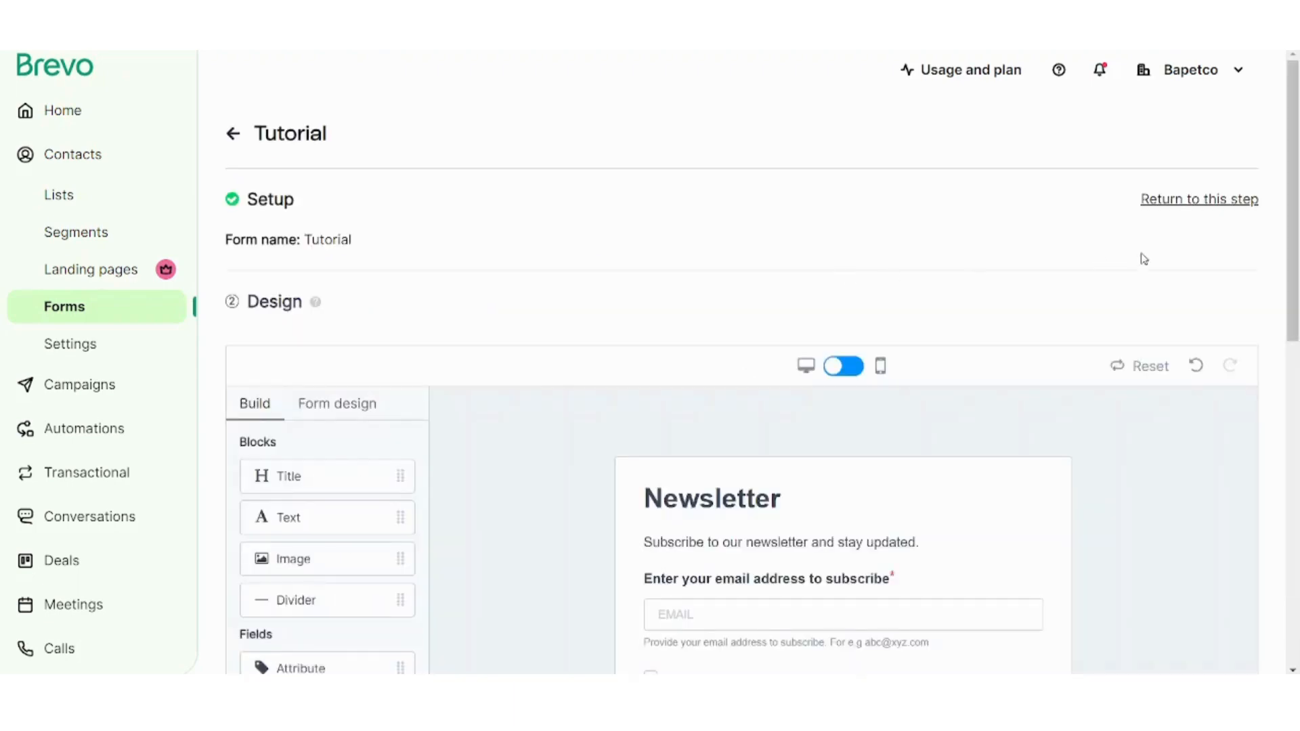
Step: Examine the form builder, including the title's formatting options and the available blocks and fields
{"action": "scroll", "coordinate": [1293, 302], "scroll_direction": "down", "scroll_amount": 3}
{"action": "left_click_drag", "start_coordinate": [1297, 304], "coordinate": [1298, 324]}
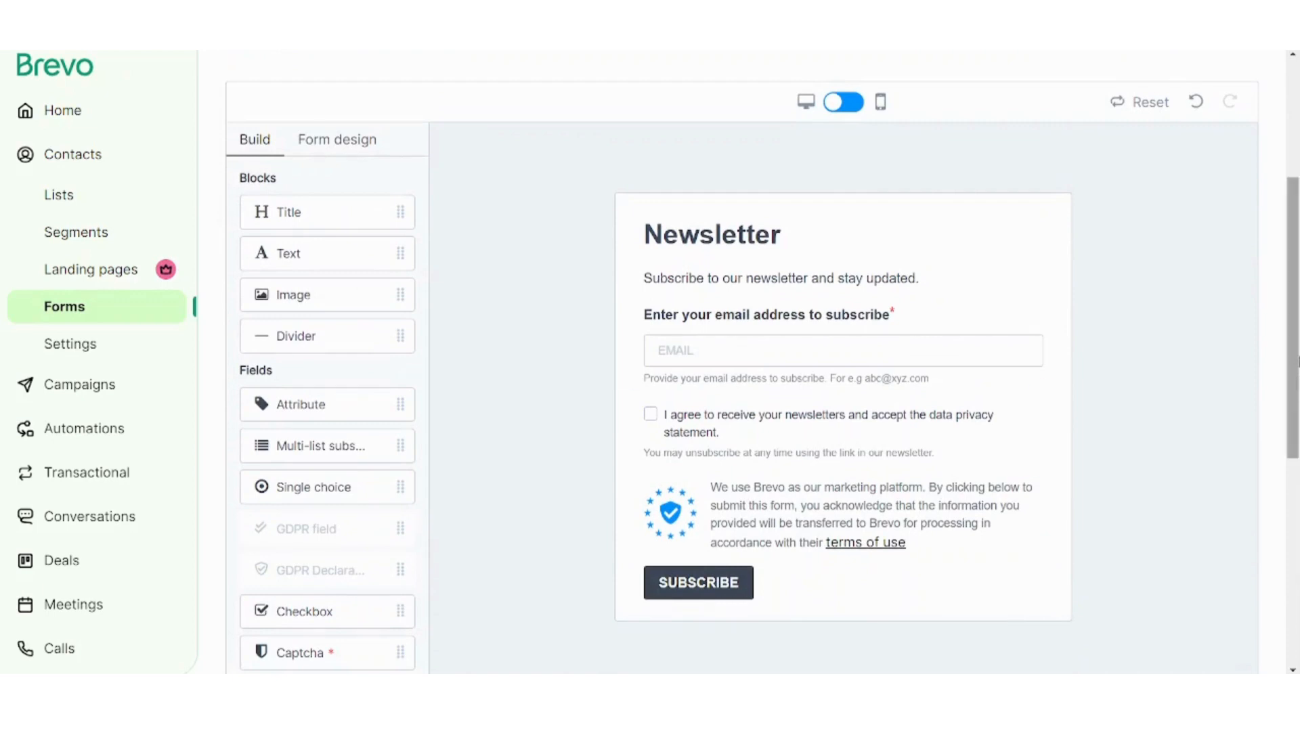
{"action": "scroll", "coordinate": [690, 513], "scroll_direction": "down", "scroll_amount": 1}
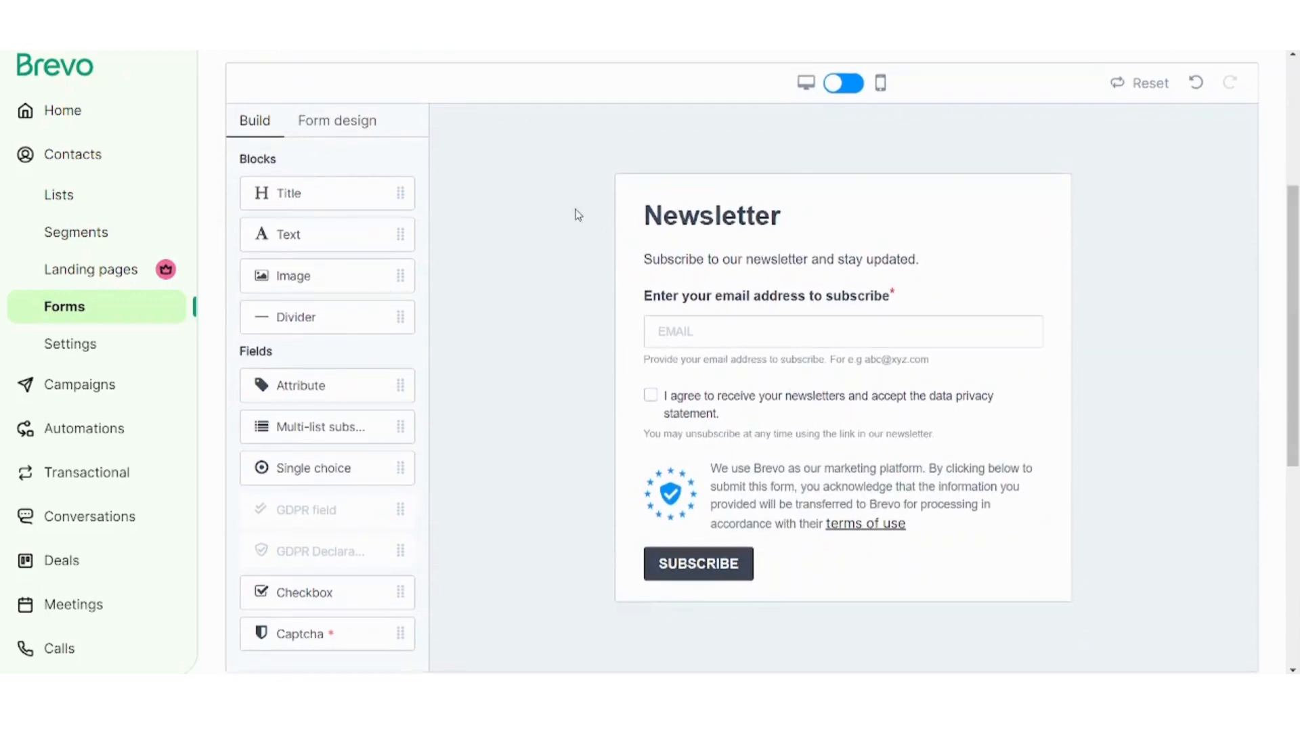
{"action": "left_click", "coordinate": [684, 221]}
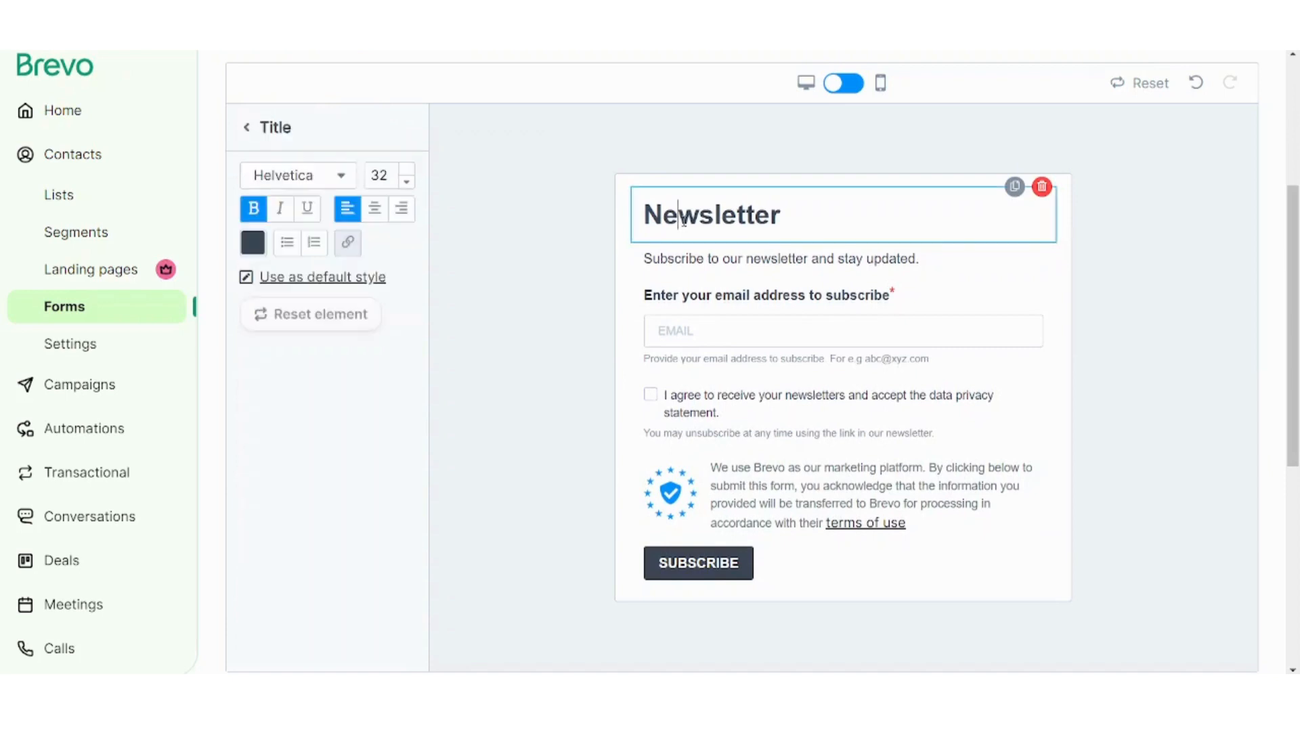
{"action": "double_click", "coordinate": [753, 221]}
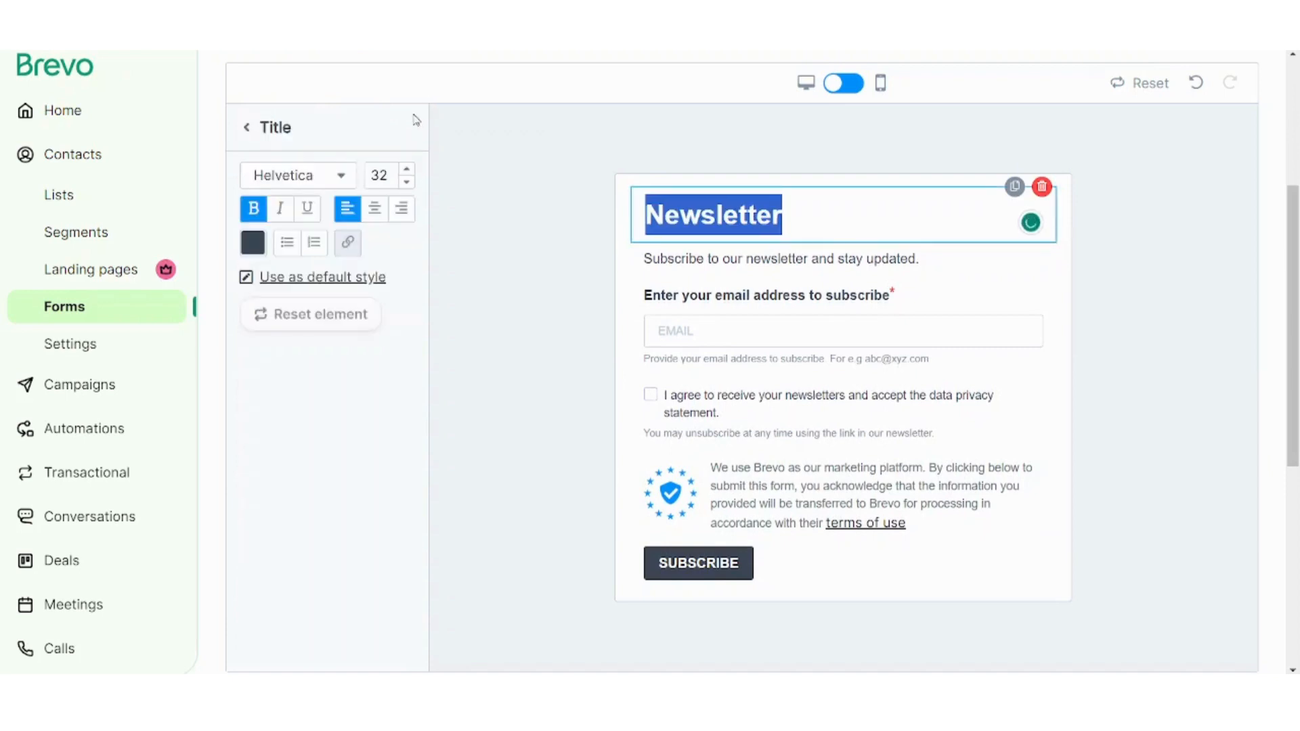
{"action": "left_click", "coordinate": [265, 129]}
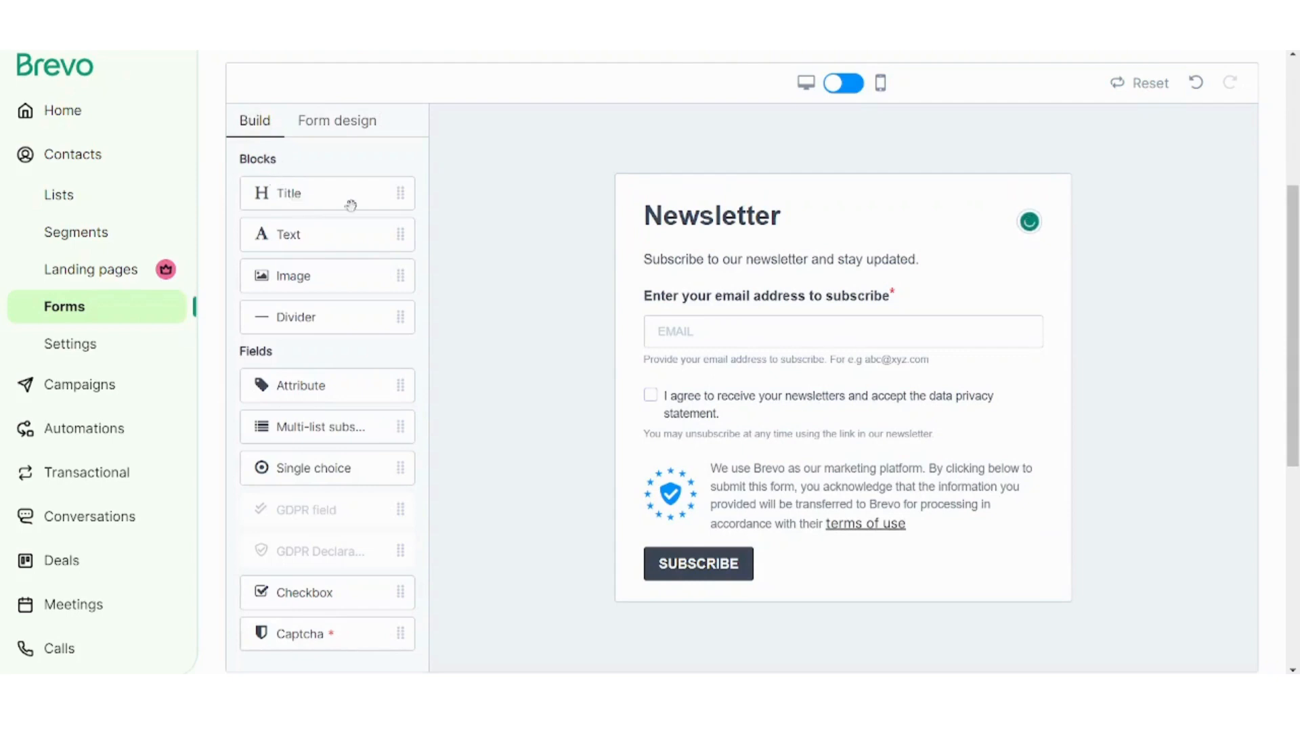
{"action": "left_click_drag", "start_coordinate": [348, 203], "coordinate": [301, 298]}
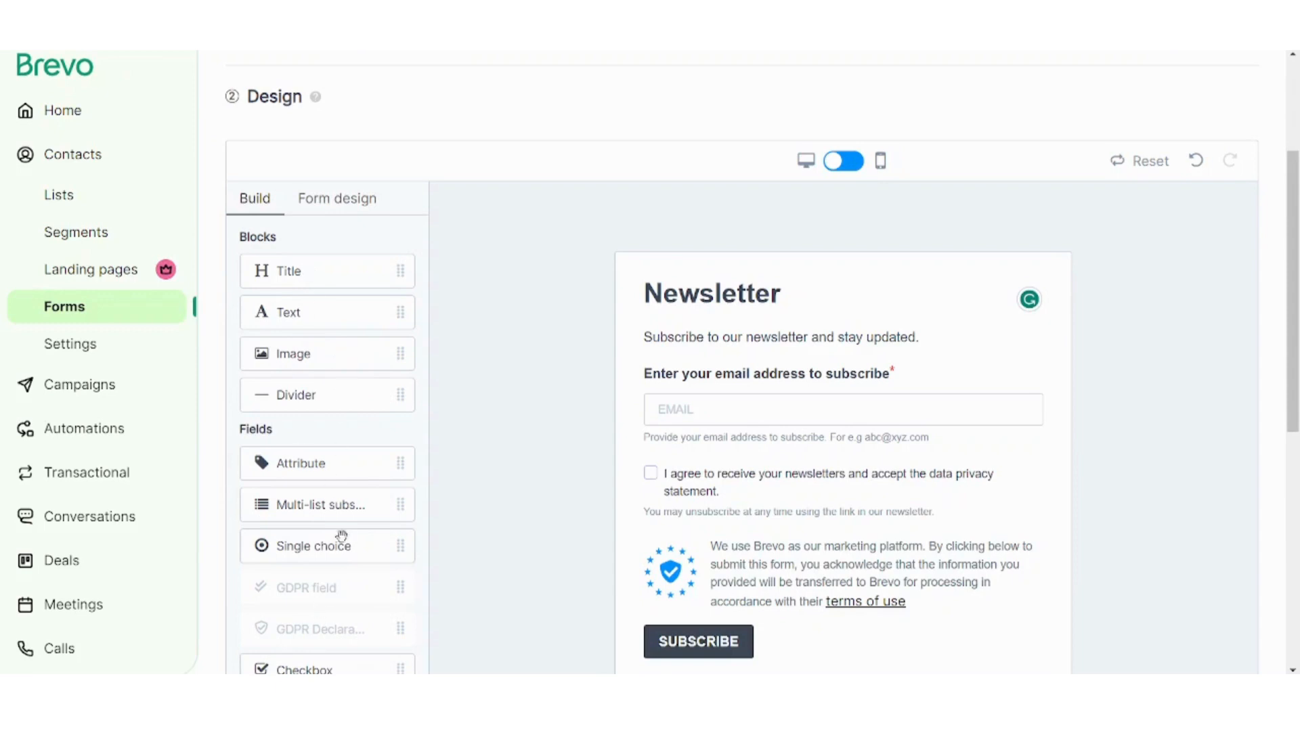
{"action": "left_click_drag", "start_coordinate": [1297, 314], "coordinate": [1297, 350]}
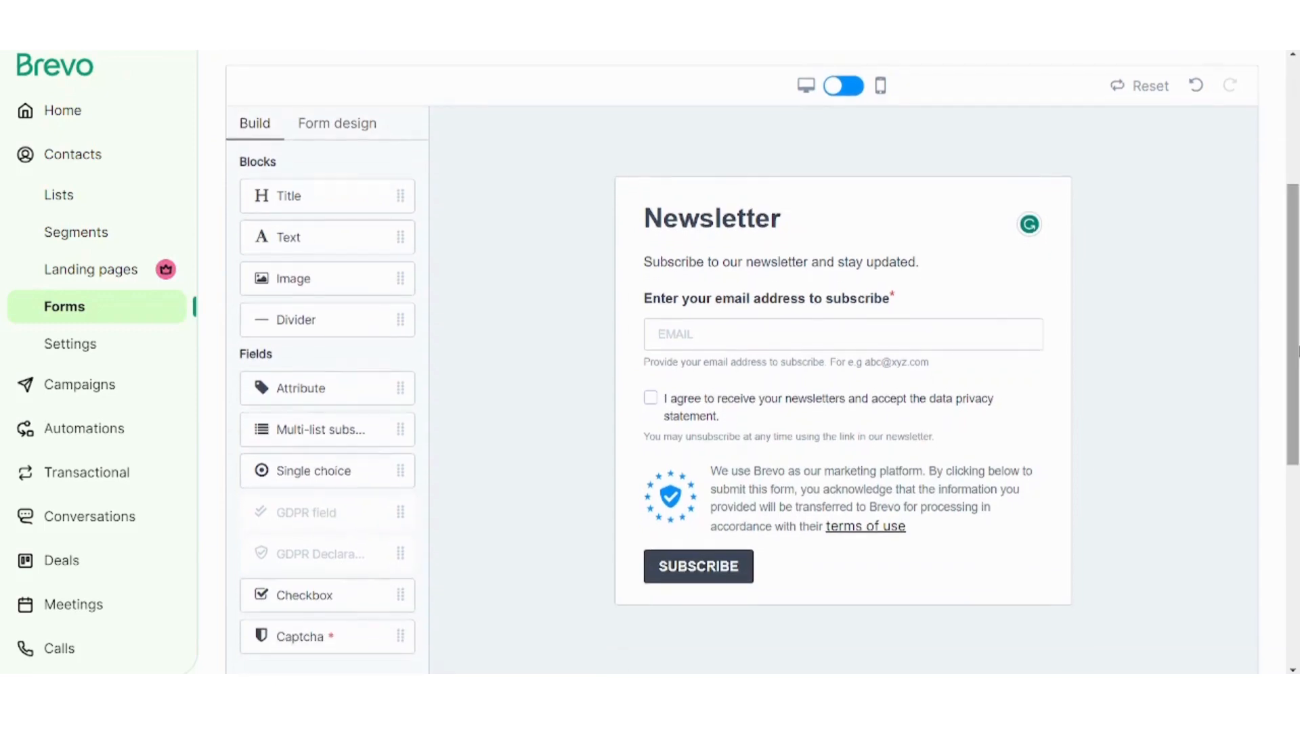
Step: Replace the Newsletter heading of the form with Tutorial
{"action": "left_click", "coordinate": [797, 215]}
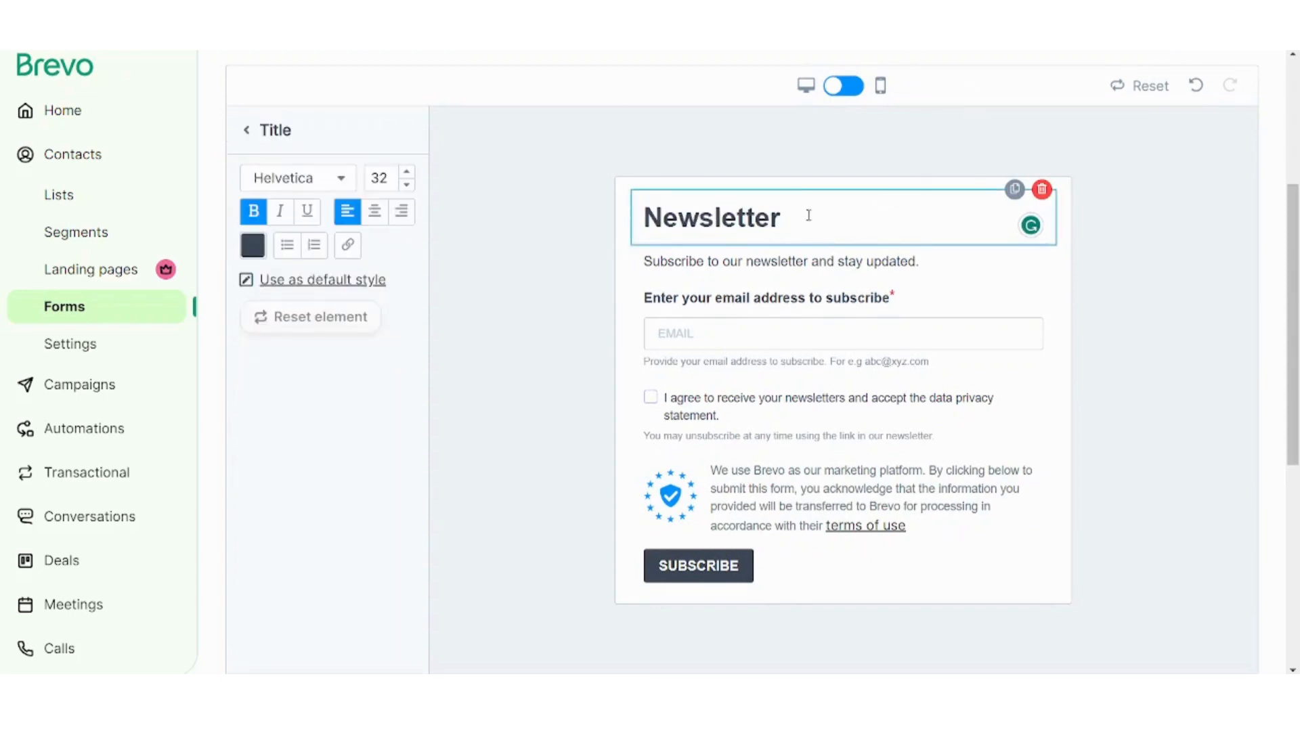
{"action": "left_click_drag", "start_coordinate": [808, 215], "coordinate": [652, 203]}
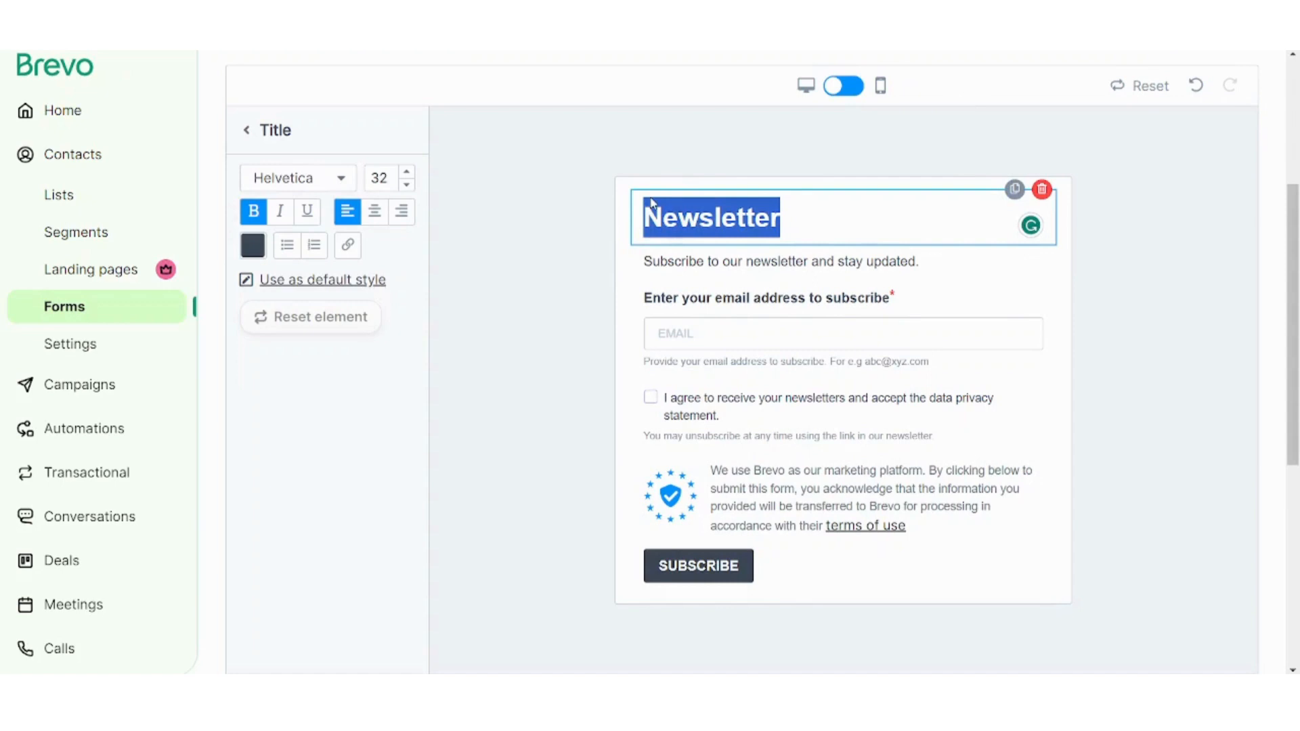
{"action": "type", "text": "Tutro"}
{"action": "key", "text": "BackSpace"}
{"action": "key", "text": "BackSpace"}
{"action": "type", "text": "orial"}
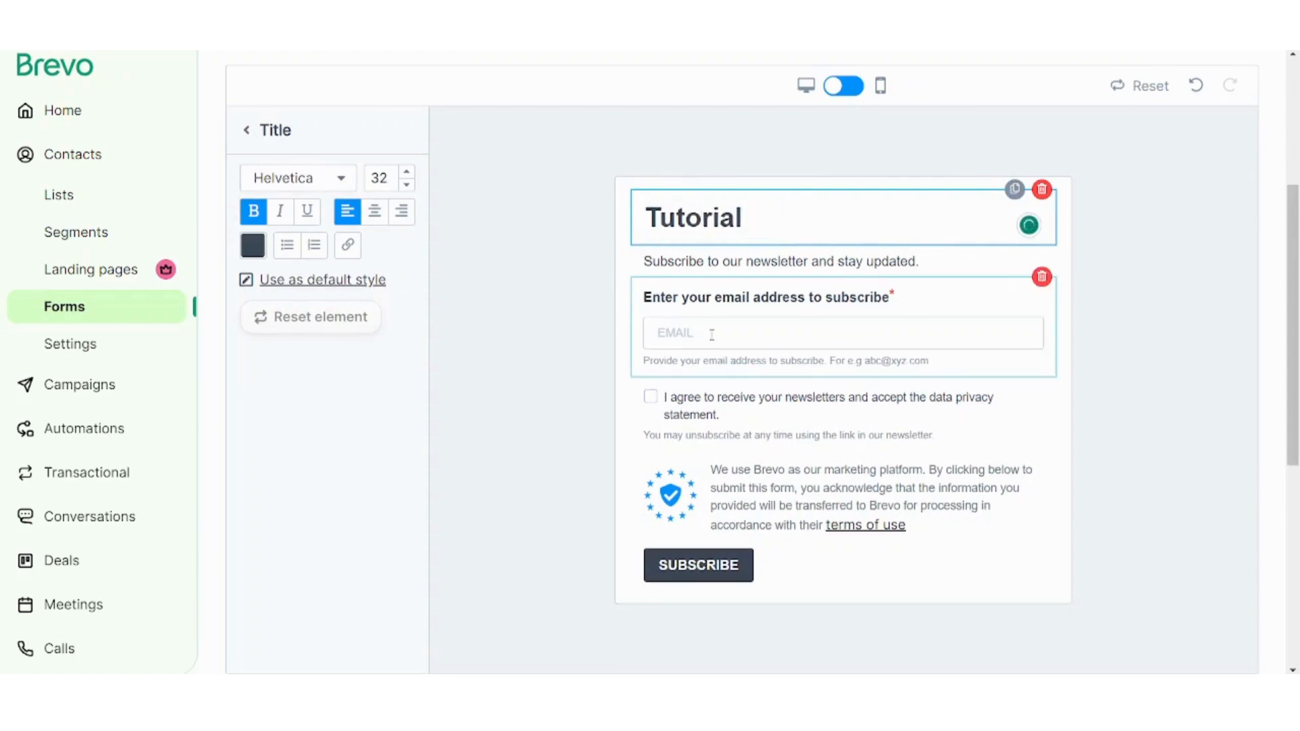
{"action": "left_click", "coordinate": [248, 131]}
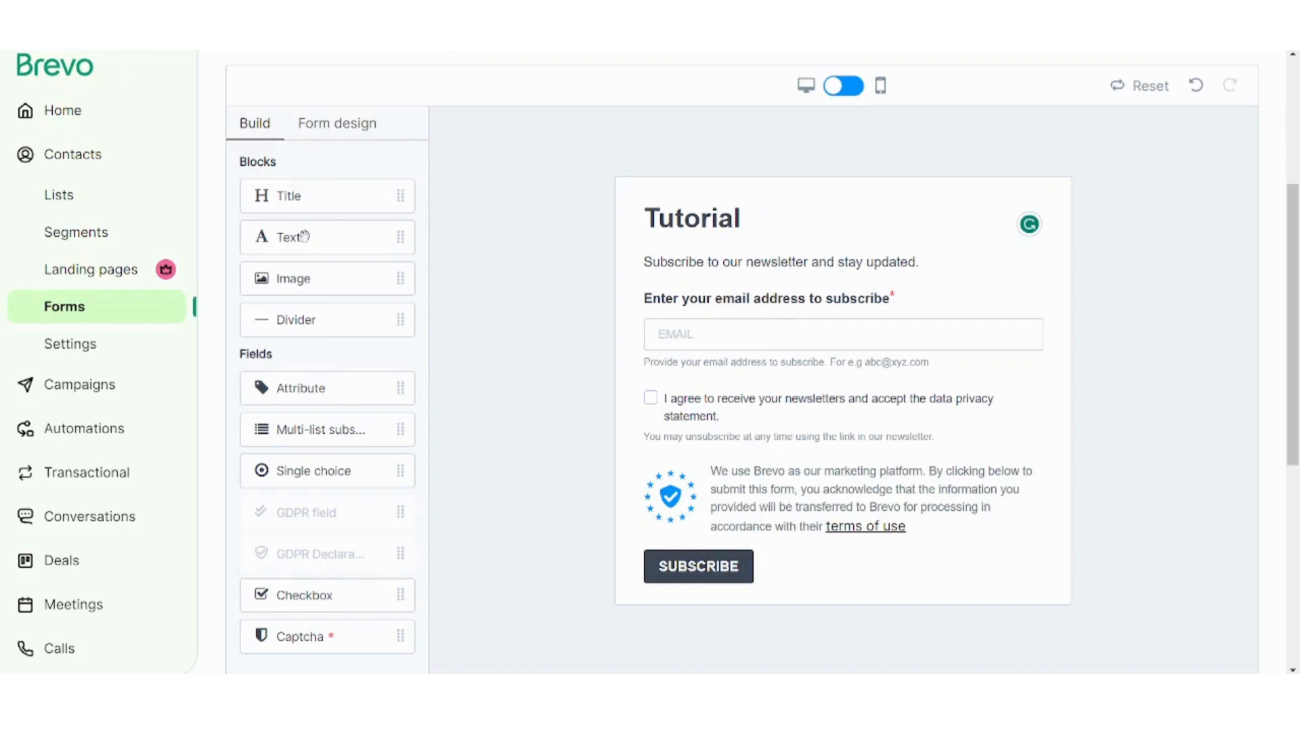
Step: Add a text block between the email field and the consent checkbox, and try to undo the addition
{"action": "left_click_drag", "start_coordinate": [306, 244], "coordinate": [726, 407]}
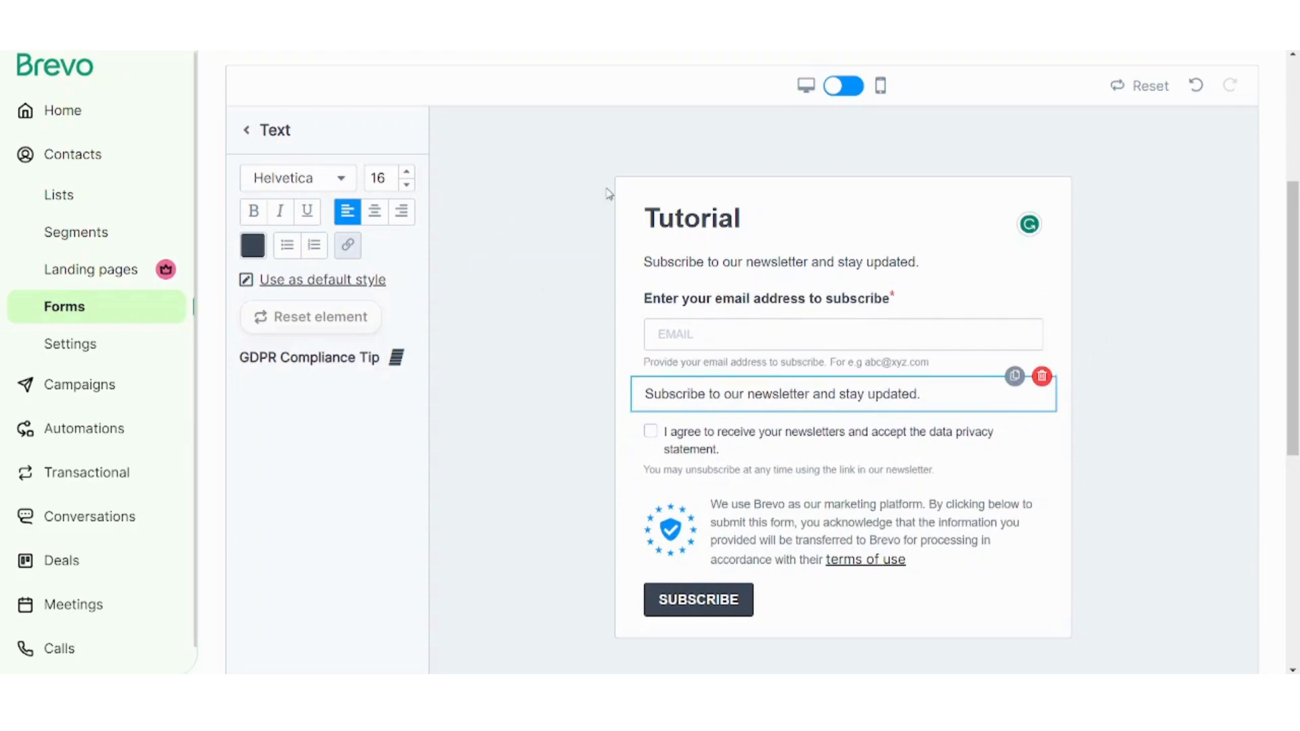
{"action": "left_click", "coordinate": [553, 176]}
{"action": "key", "text": "ctrl+z"}
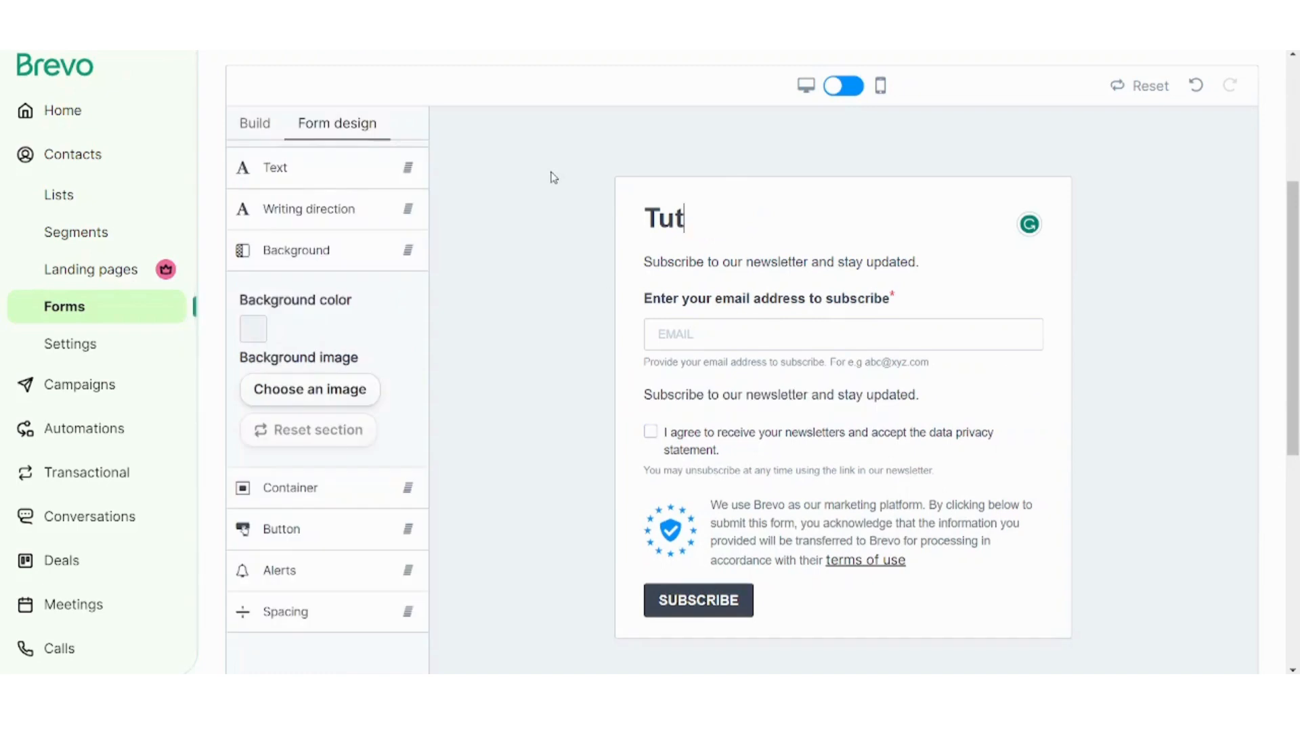
Step: Complete the truncated form heading so it reads Tutorial
{"action": "left_click", "coordinate": [695, 227]}
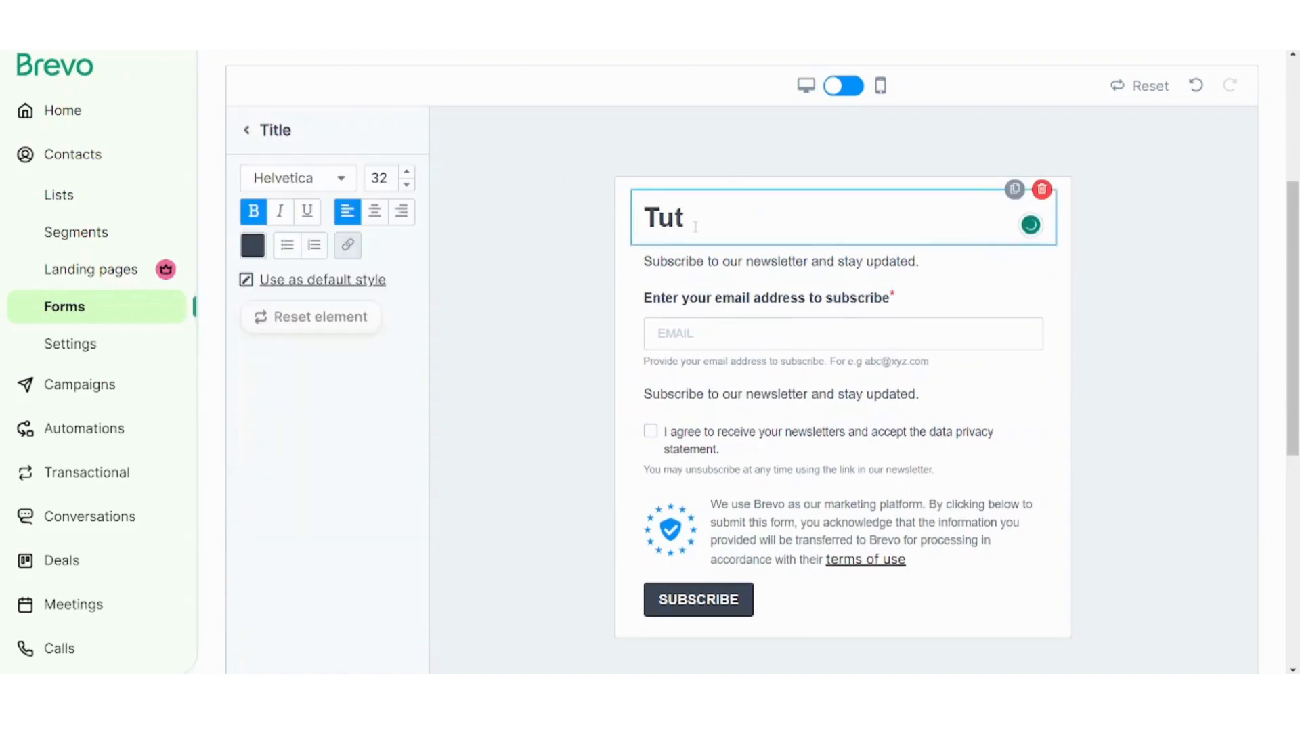
{"action": "type", "text": "orial"}
{"action": "left_click", "coordinate": [521, 289]}
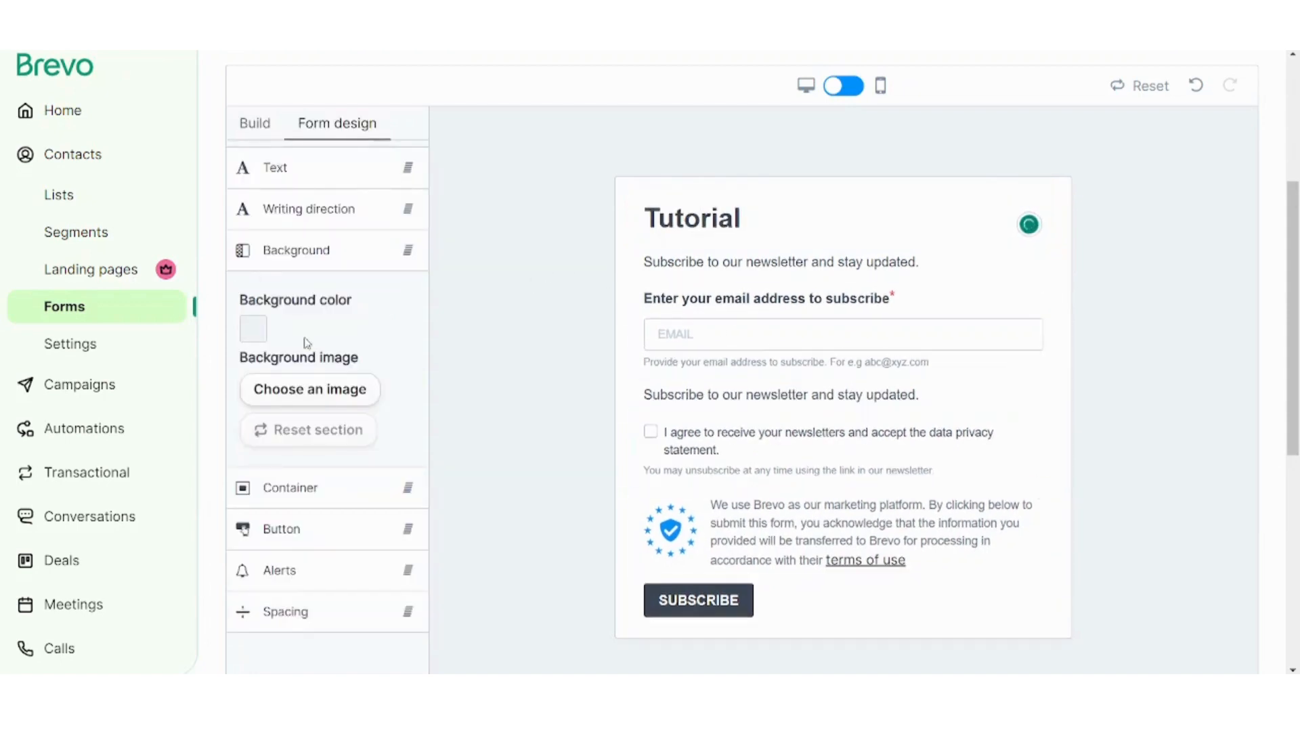
Step: Add a second text block above the consent checkbox and delete both added text blocks
{"action": "left_click", "coordinate": [256, 123]}
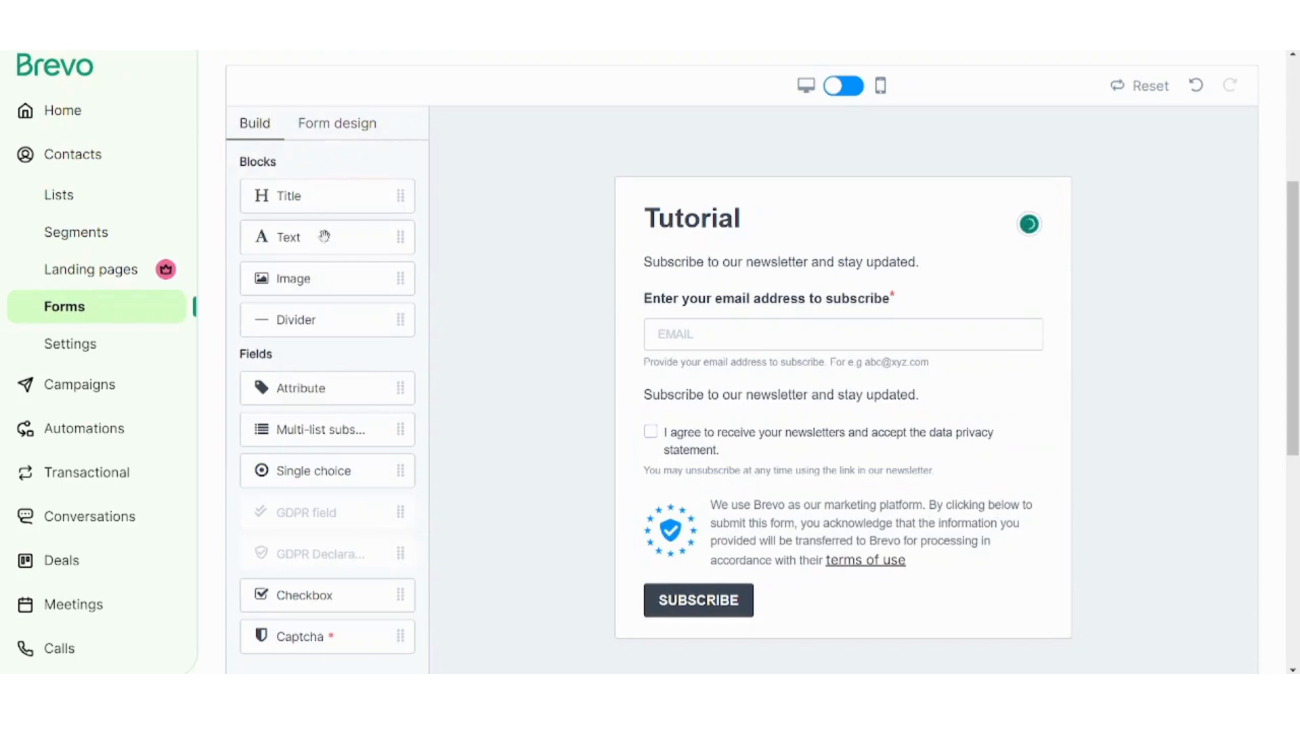
{"action": "left_click_drag", "start_coordinate": [299, 196], "coordinate": [718, 532]}
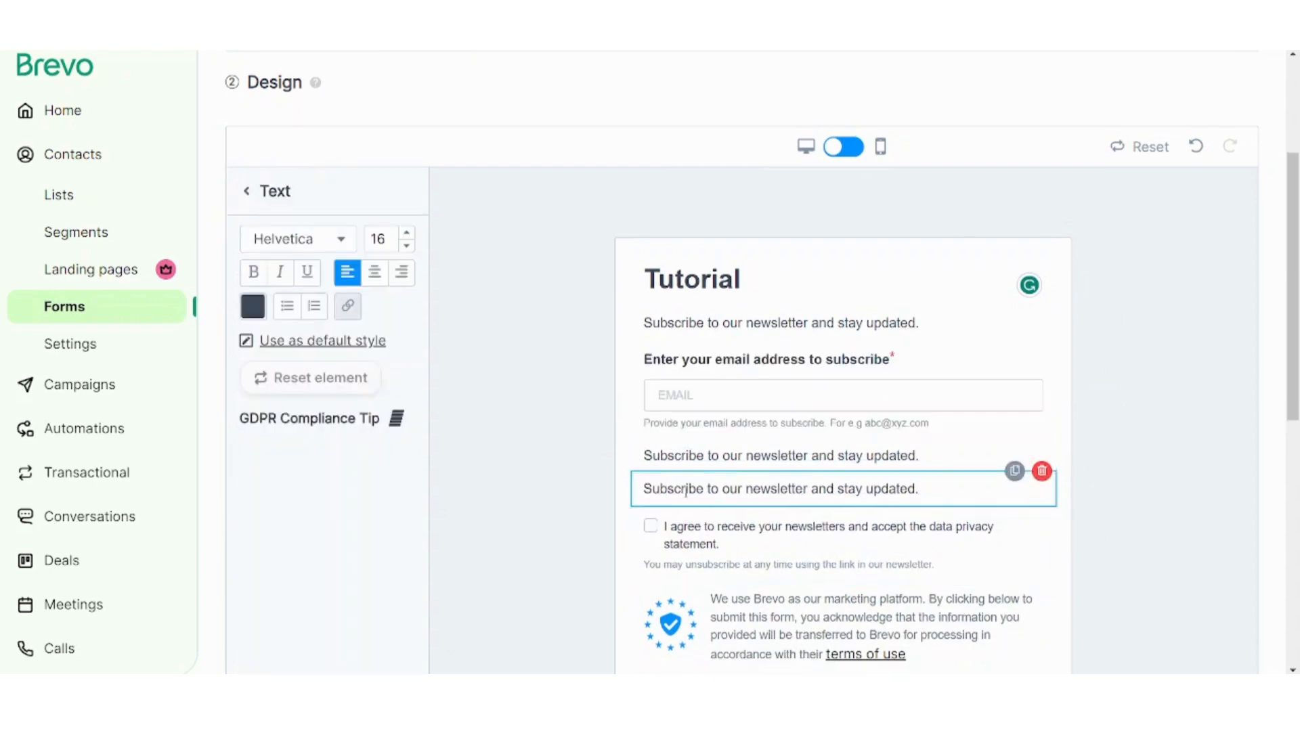
{"action": "left_click", "coordinate": [705, 467]}
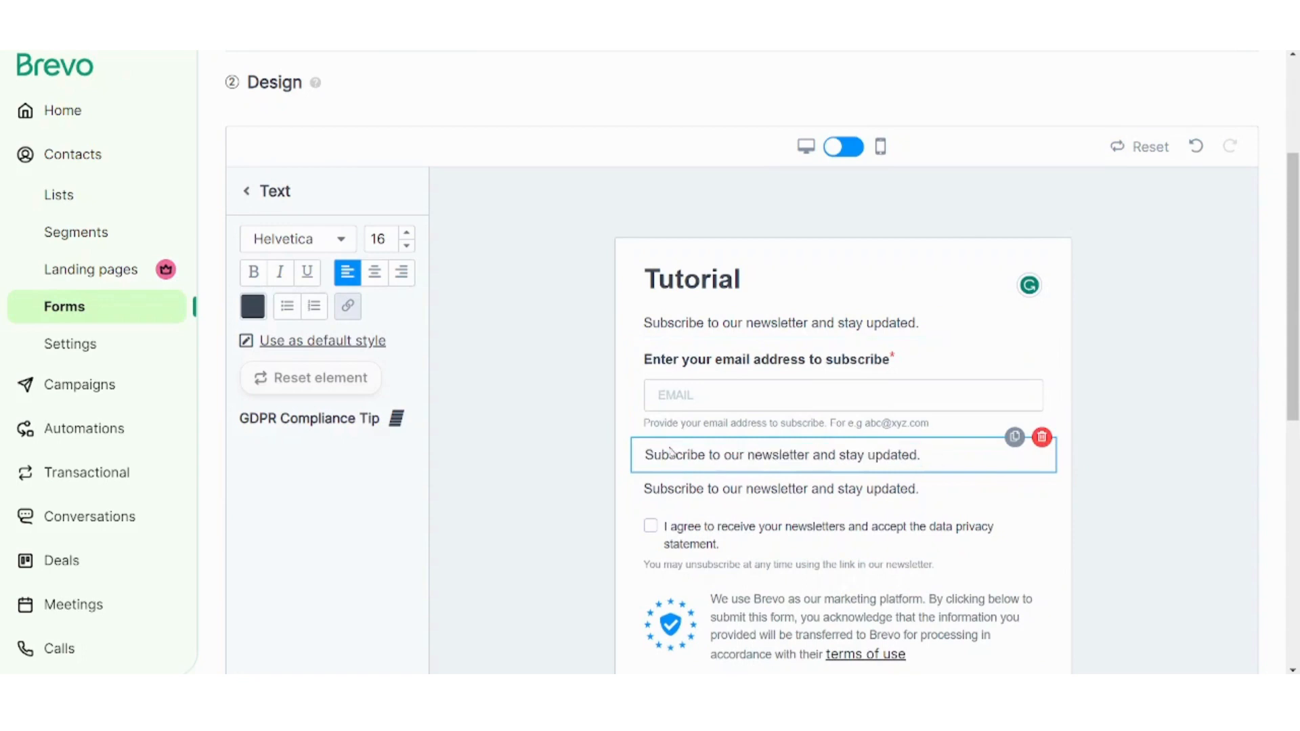
{"action": "left_click", "coordinate": [1043, 437]}
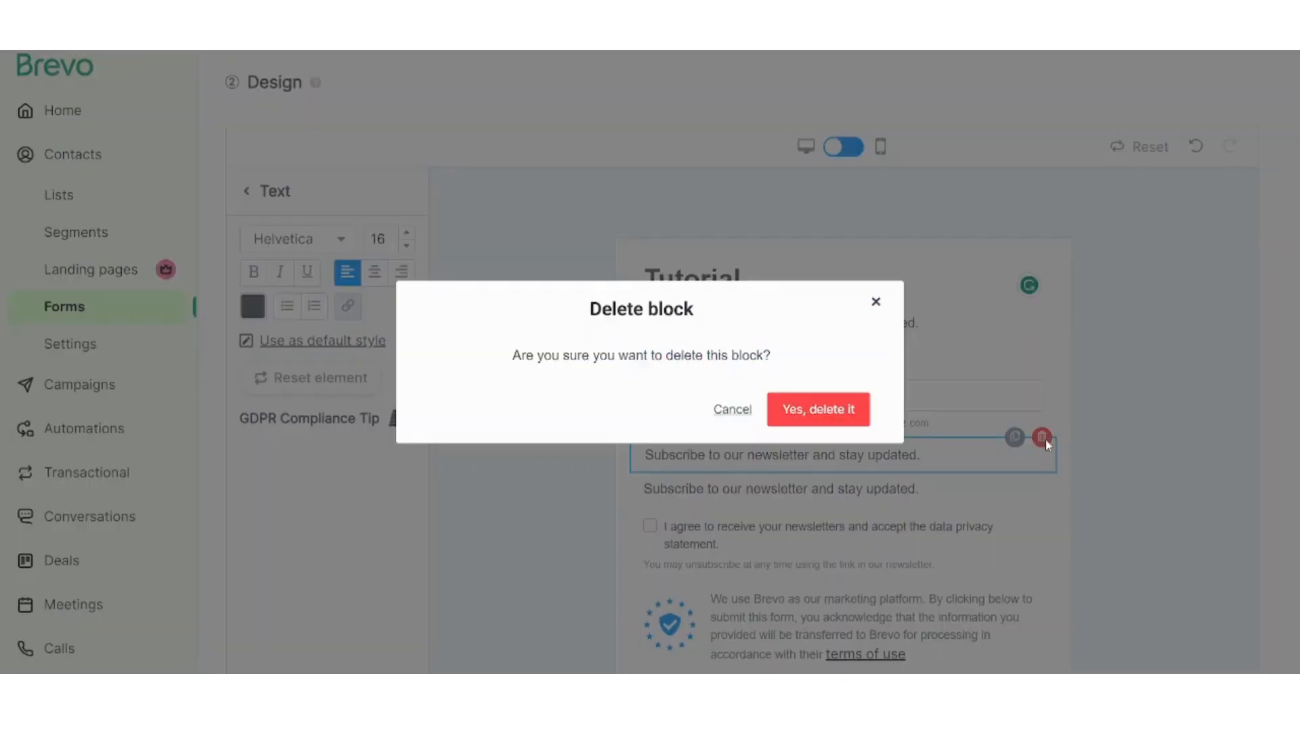
{"action": "left_click", "coordinate": [856, 416]}
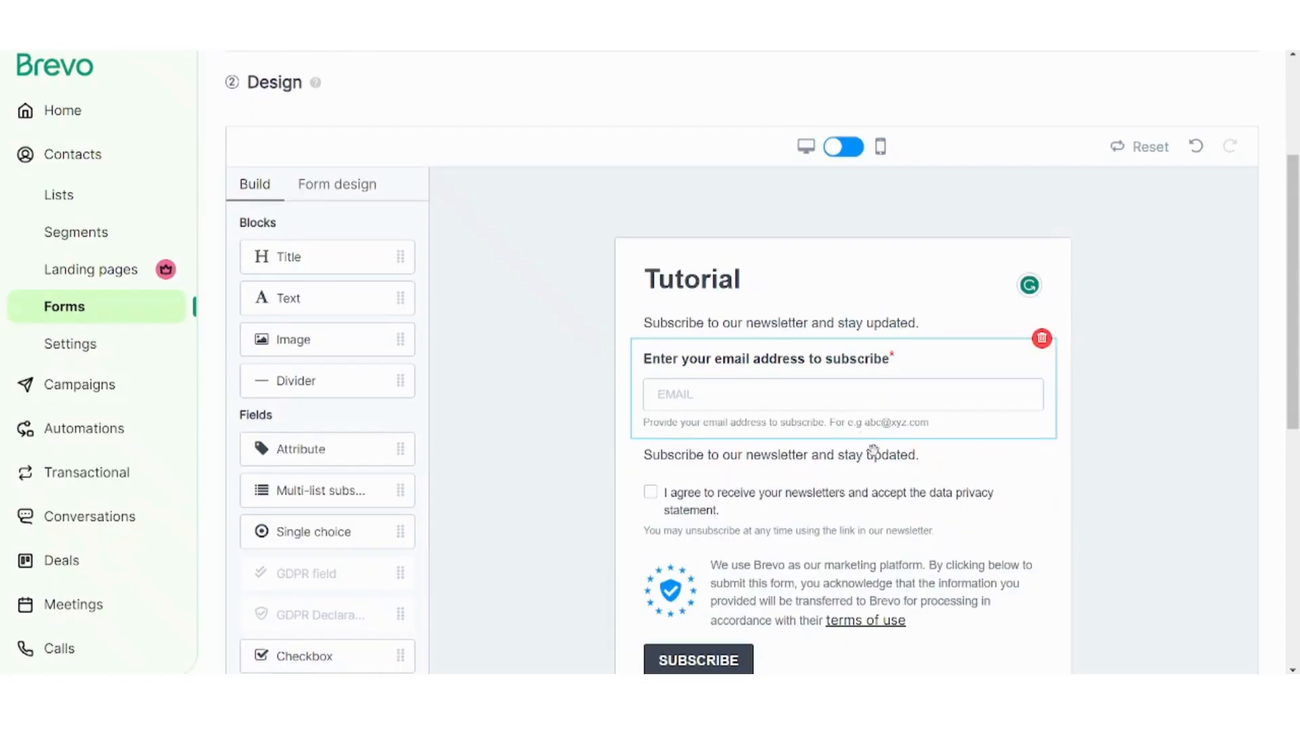
{"action": "left_click", "coordinate": [790, 460]}
{"action": "left_click", "coordinate": [1043, 437]}
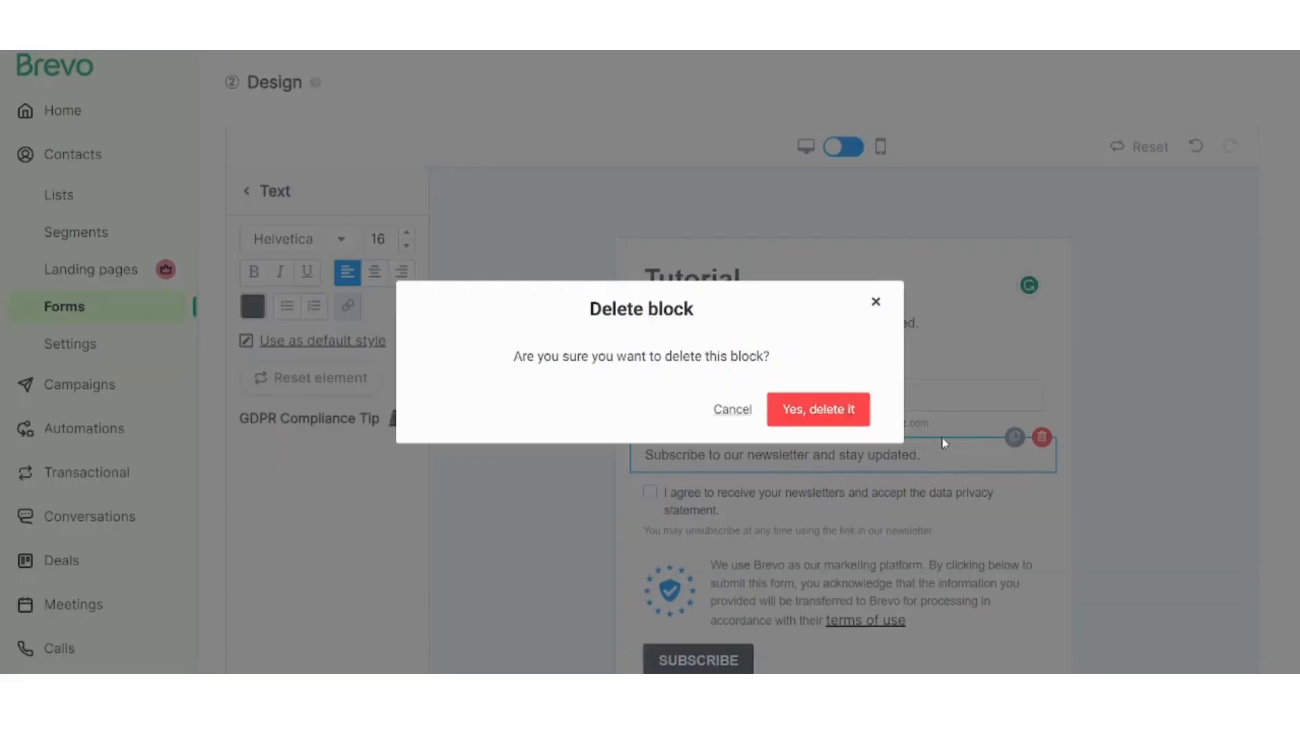
{"action": "left_click", "coordinate": [854, 410]}
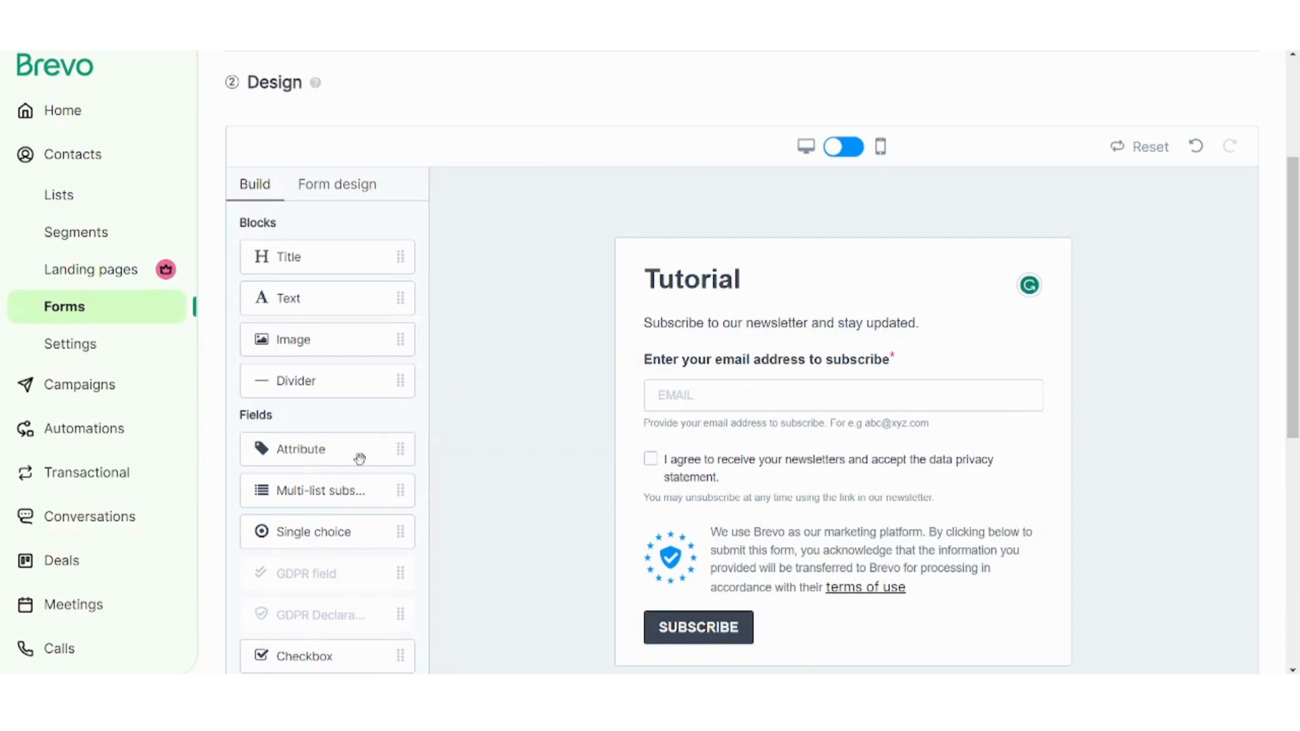
Step: Add an SMS attribute field between the email field and the consent checkbox
{"action": "left_click_drag", "start_coordinate": [311, 448], "coordinate": [749, 469]}
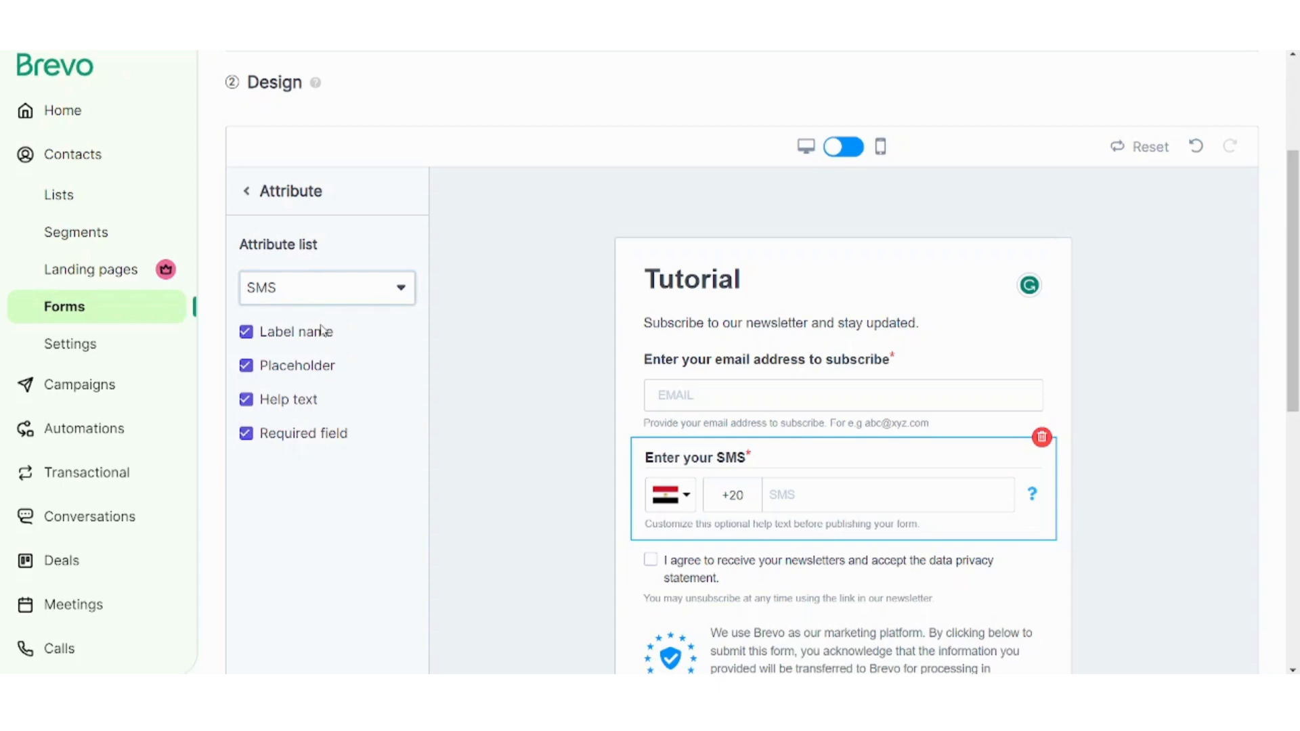
{"action": "left_click_drag", "start_coordinate": [1294, 223], "coordinate": [1297, 278]}
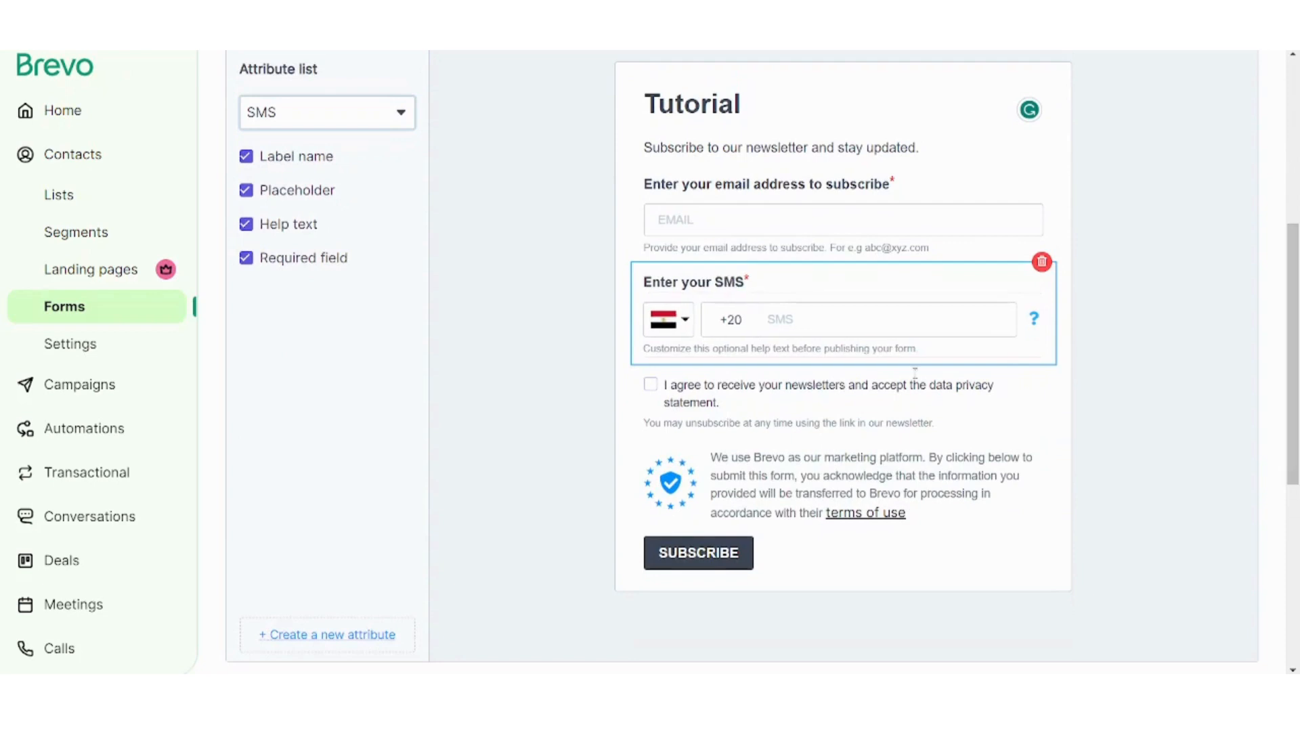
Step: Try to create a new normal contact attribute named MOBILE Number with the attribute type Number
{"action": "left_click", "coordinate": [329, 633]}
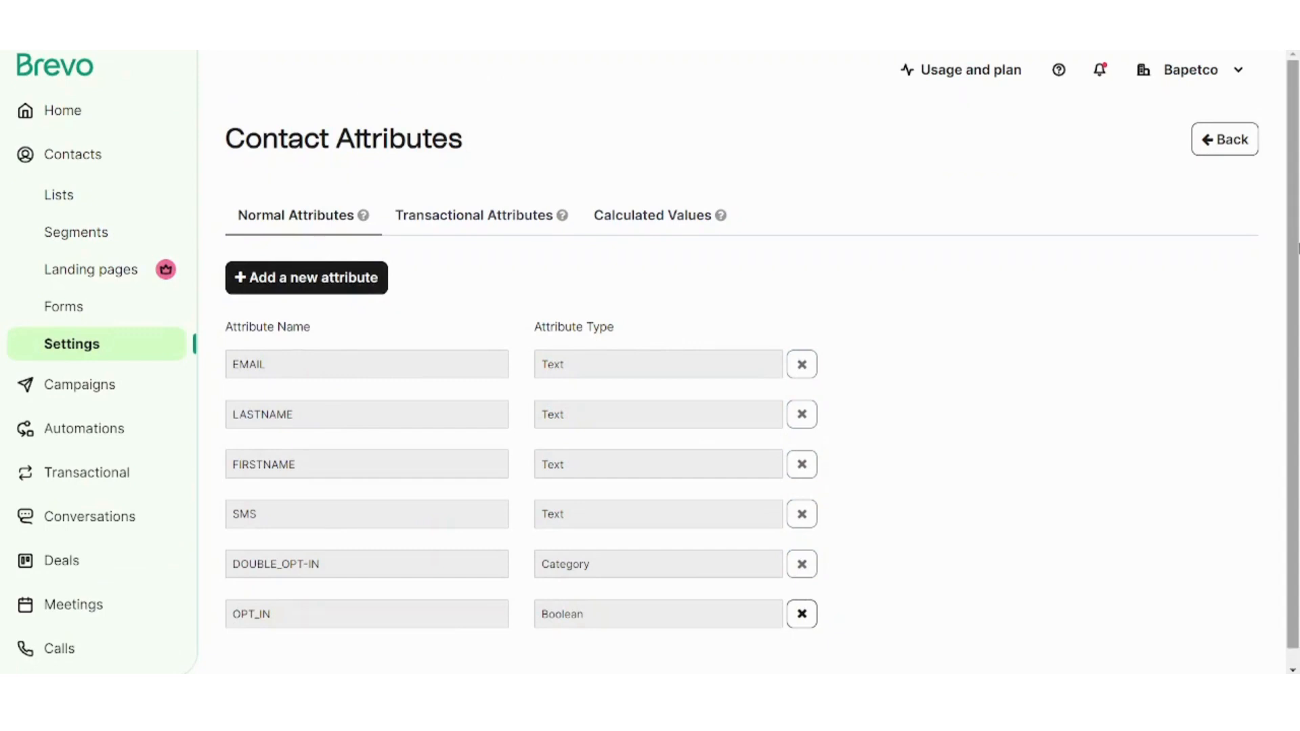
{"action": "scroll", "coordinate": [433, 358], "scroll_direction": "down", "scroll_amount": 1}
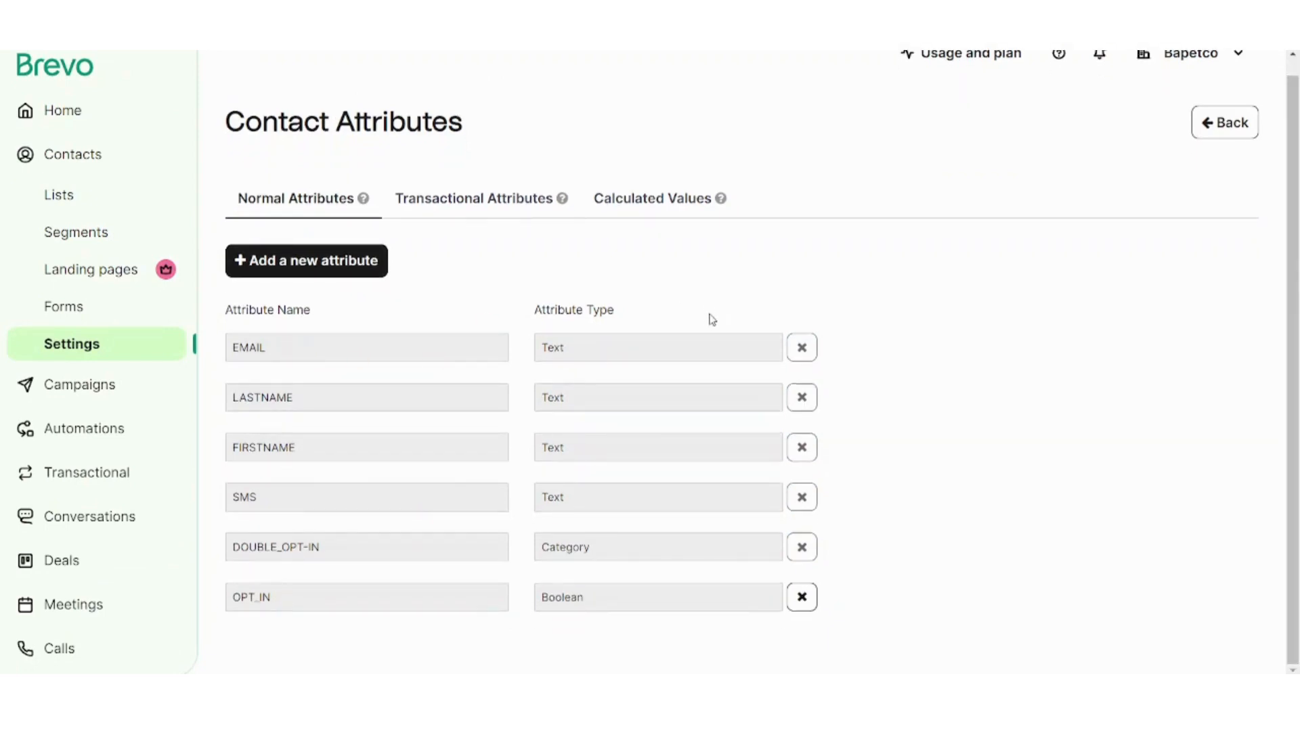
{"action": "left_click", "coordinate": [270, 259]}
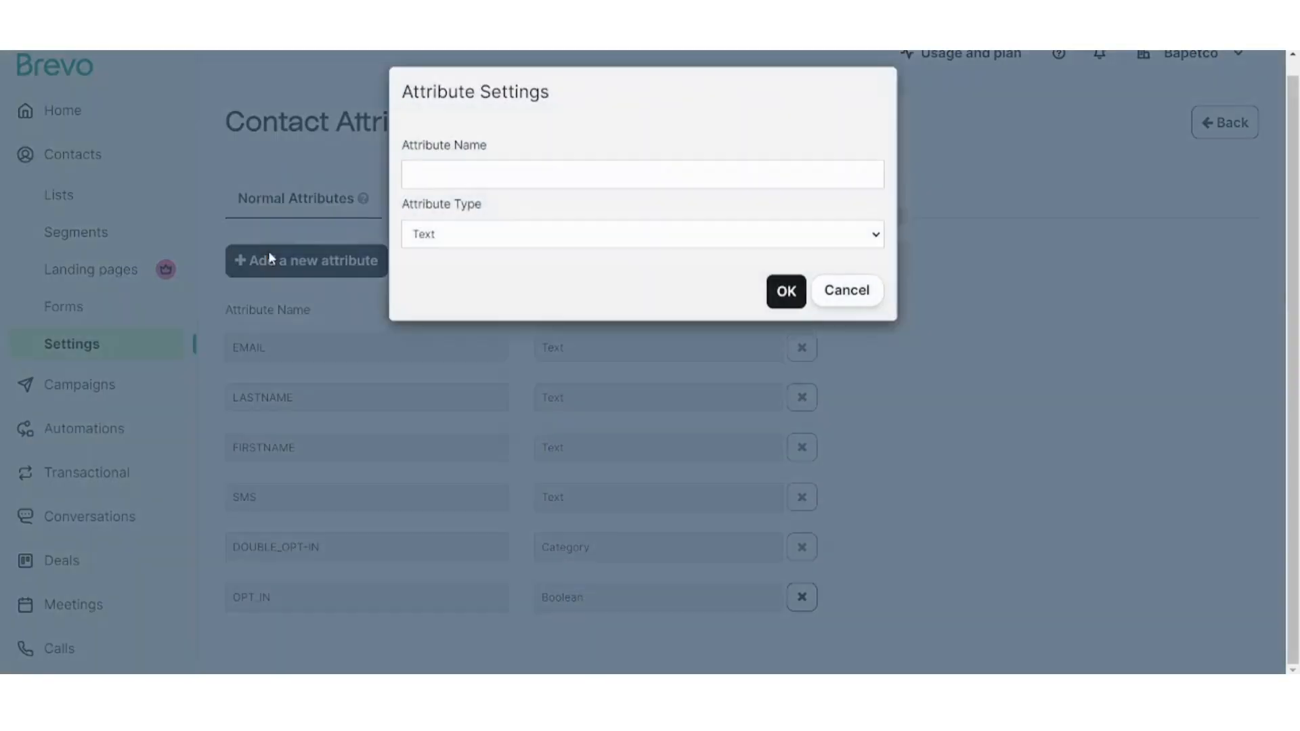
{"action": "left_click", "coordinate": [463, 191]}
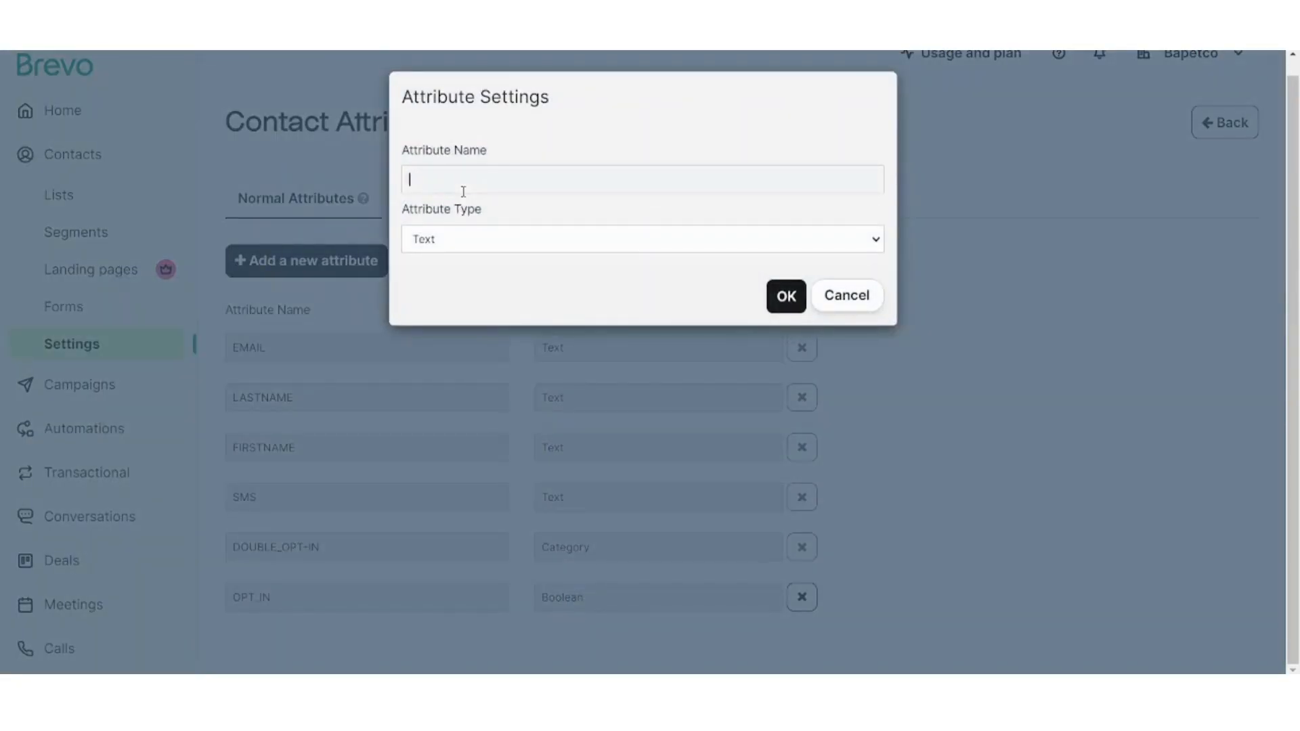
{"action": "type", "text": "MOBILE Number"}
{"action": "left_click", "coordinate": [475, 233]}
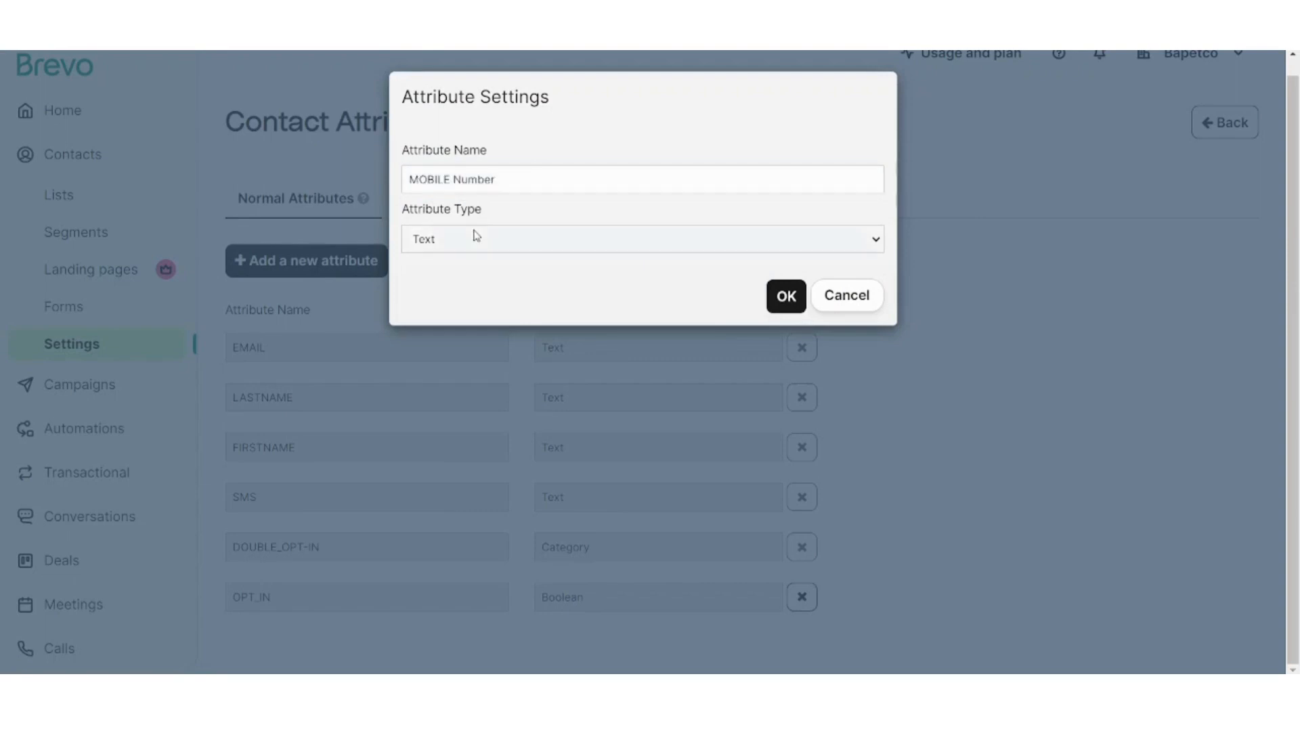
{"action": "left_click", "coordinate": [459, 289]}
{"action": "left_click", "coordinate": [786, 303]}
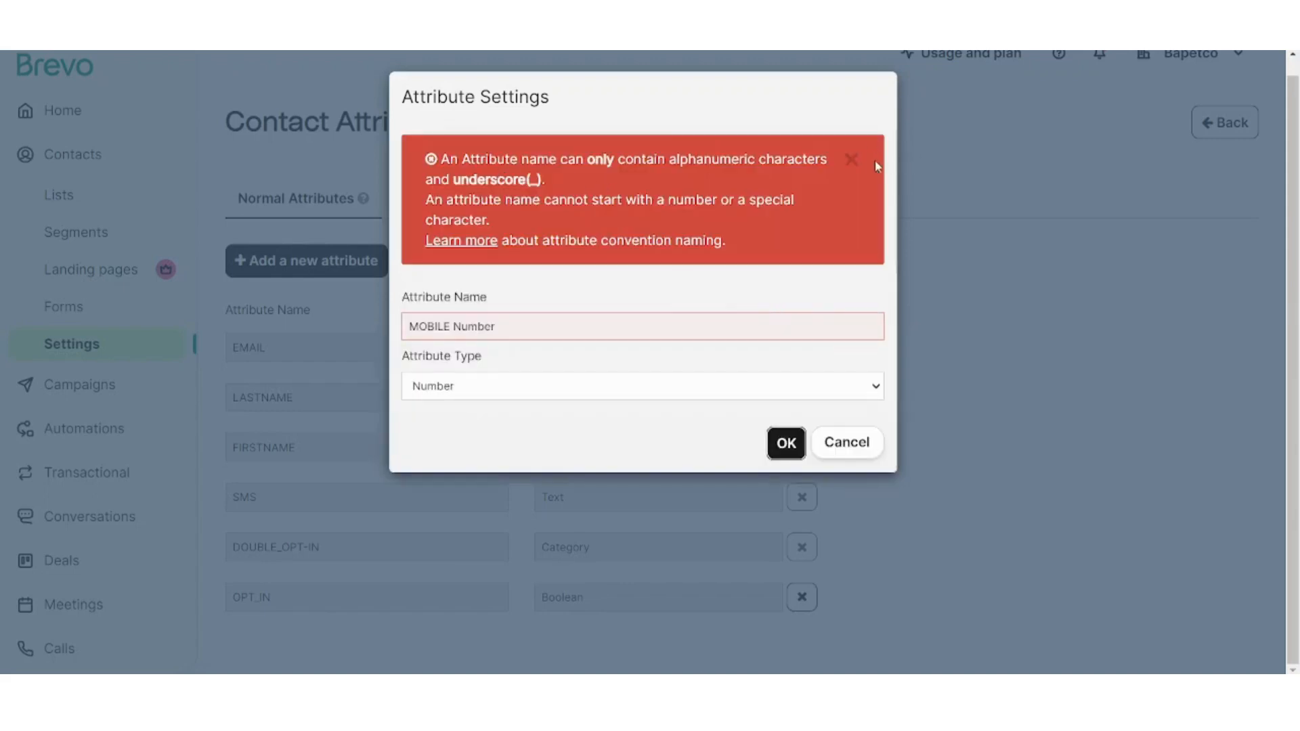
{"action": "left_click", "coordinate": [850, 162]}
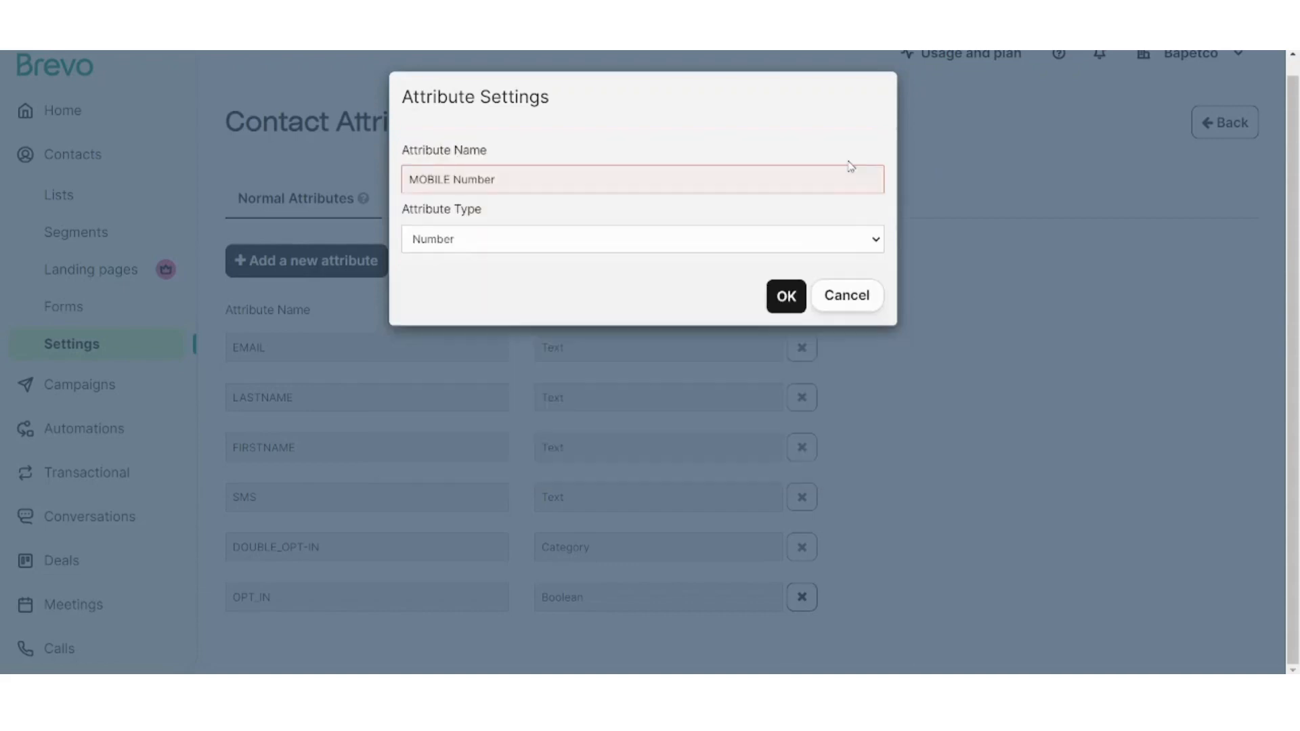
{"action": "left_click", "coordinate": [786, 297]}
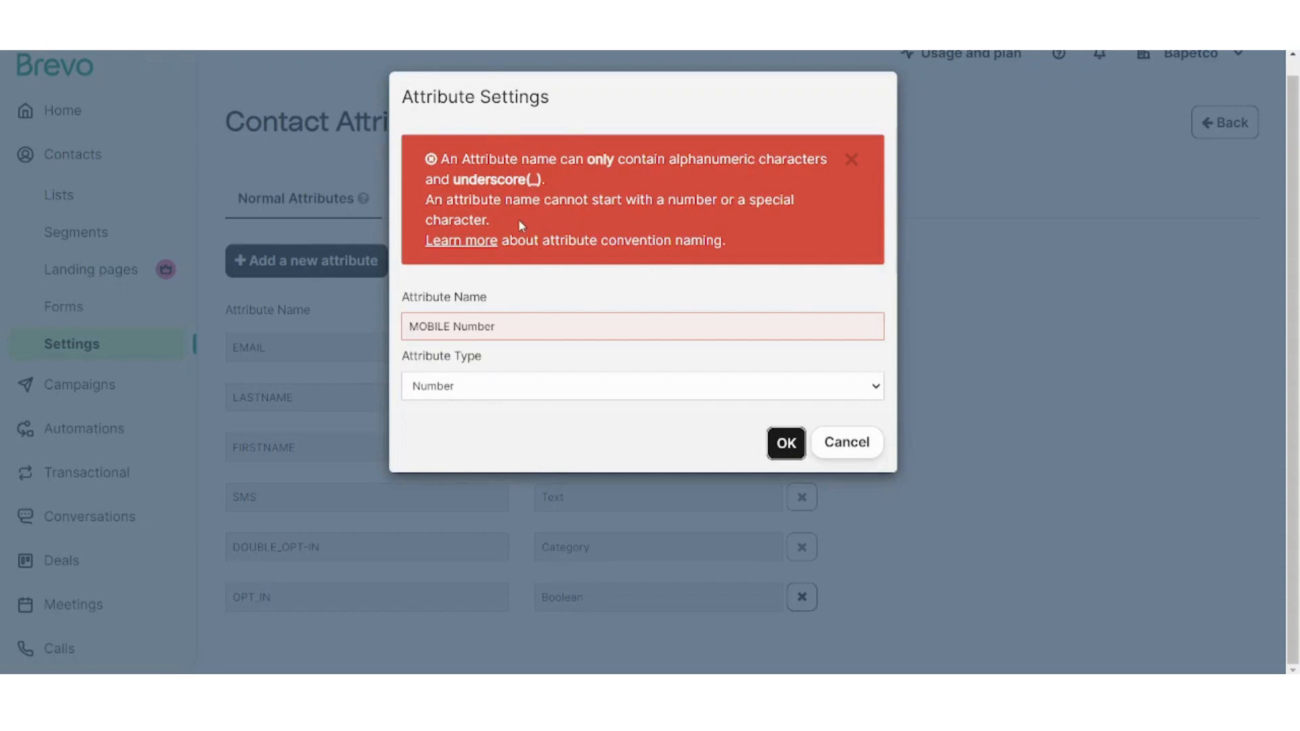
Step: Correct the new attribute's name to MOBILE_NUMBER and save it
{"action": "left_click", "coordinate": [458, 328]}
{"action": "key", "text": "BackSpace"}
{"action": "type", "text": "_"}
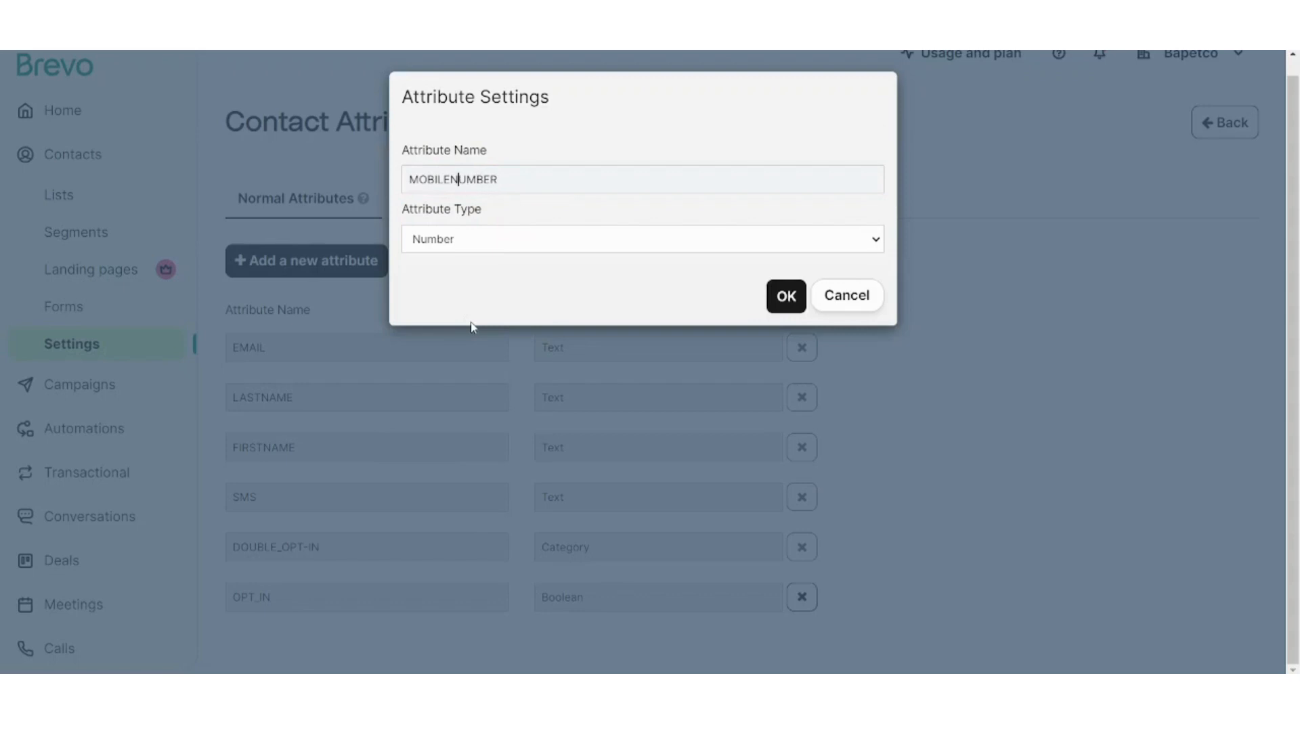
{"action": "type", "text": "_"}
{"action": "left_click", "coordinate": [792, 305]}
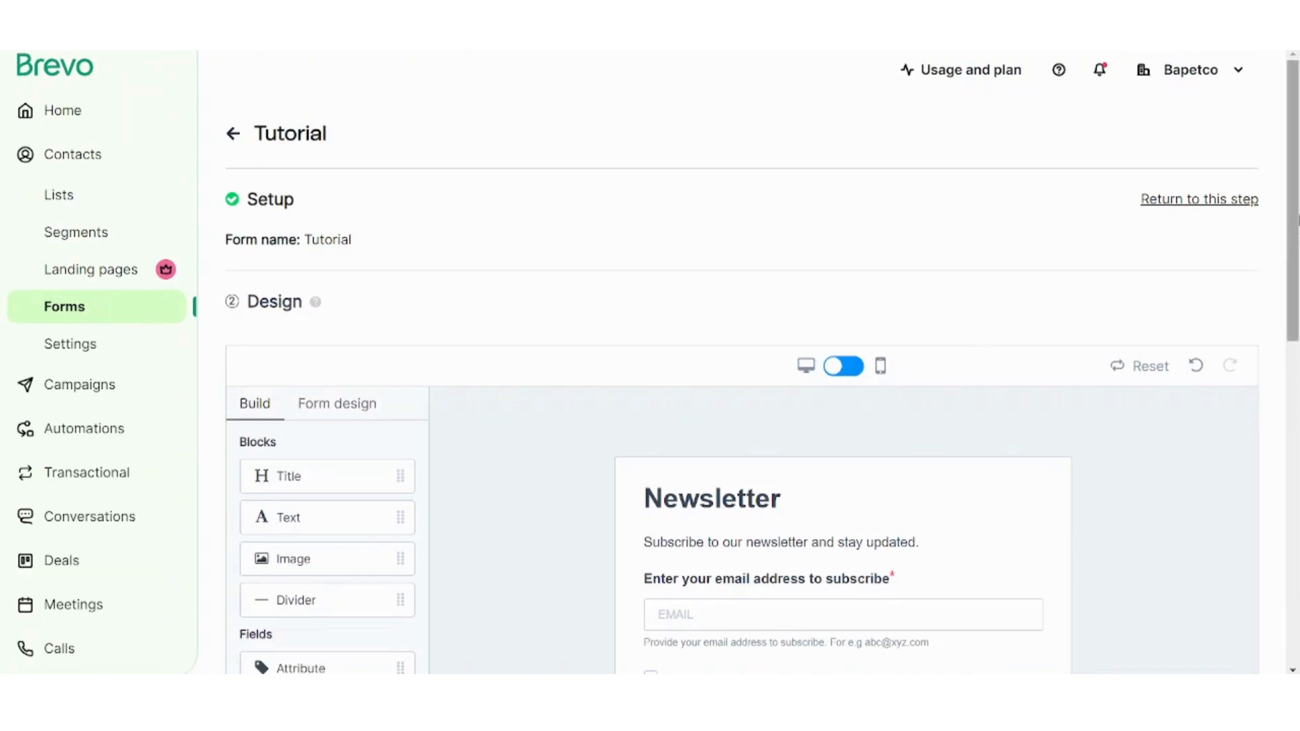
Step: Replace the form's Newsletter heading with Tutorial
{"action": "left_click_drag", "start_coordinate": [1298, 226], "coordinate": [1298, 339]}
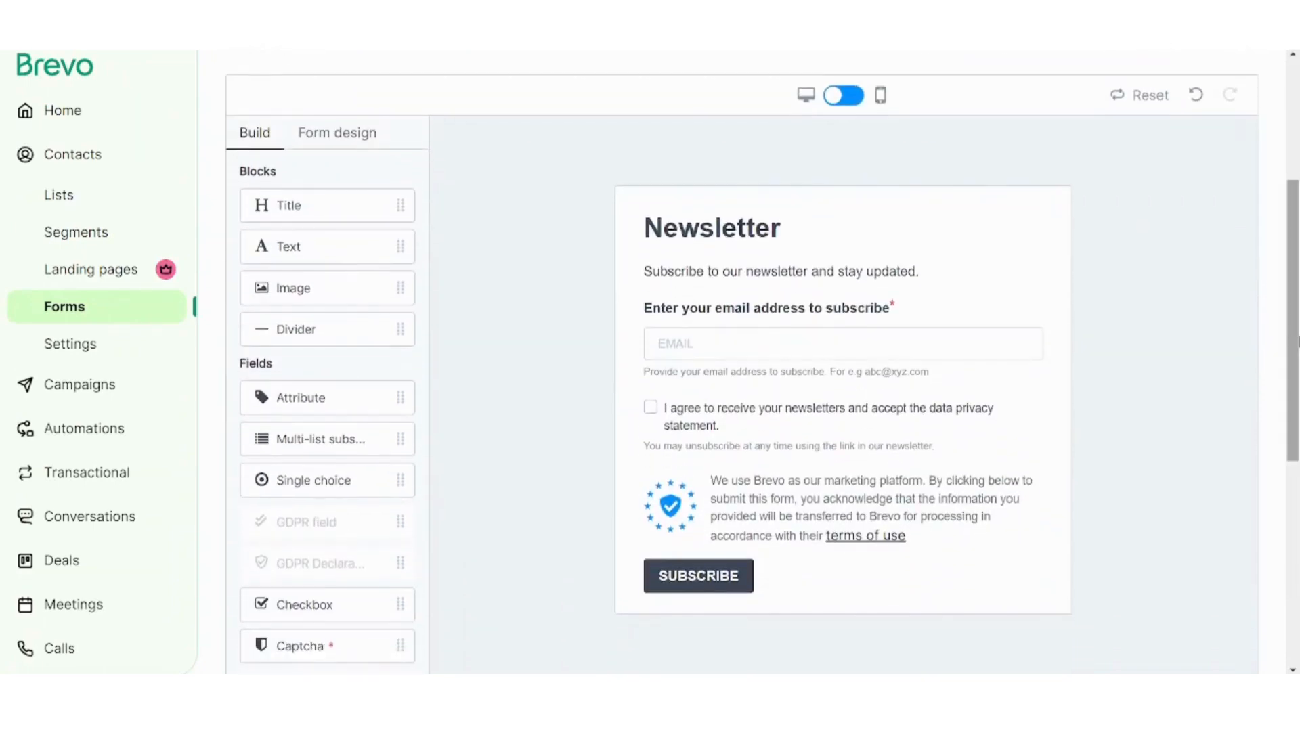
{"action": "double_click", "coordinate": [792, 234]}
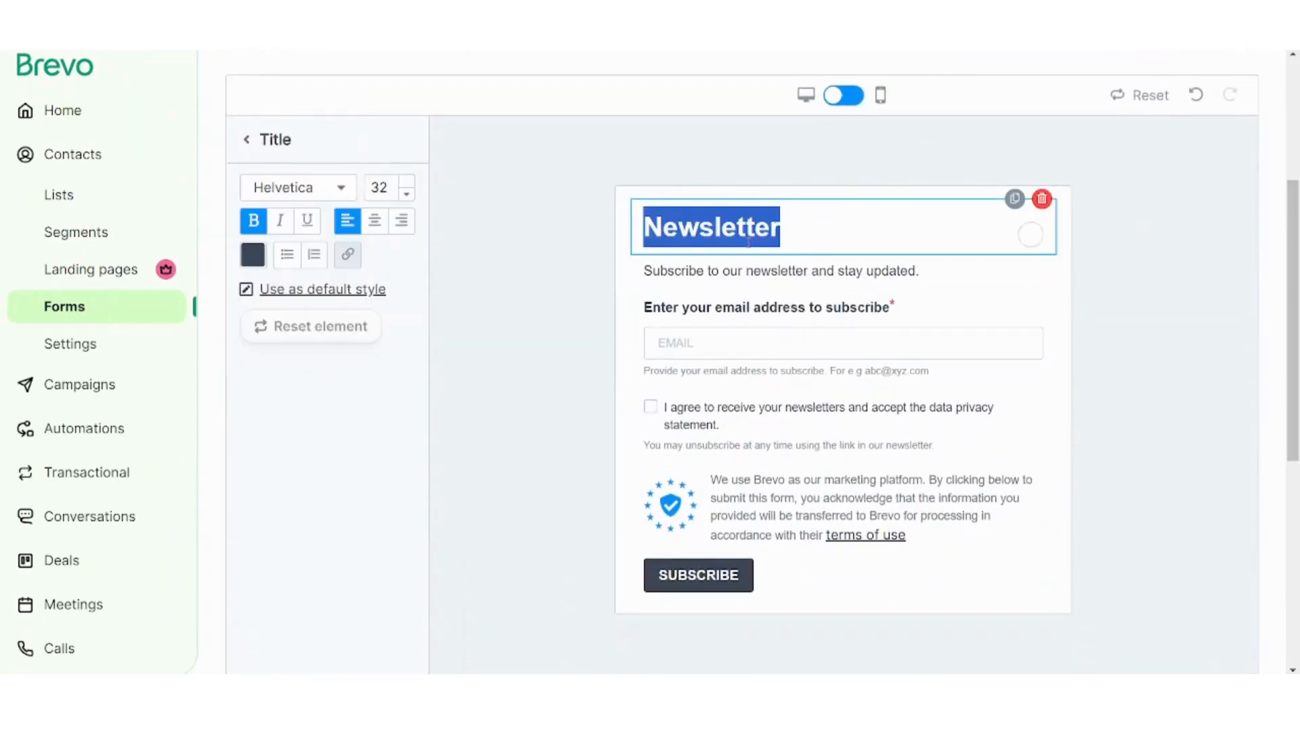
{"action": "type", "text": "Tutorial"}
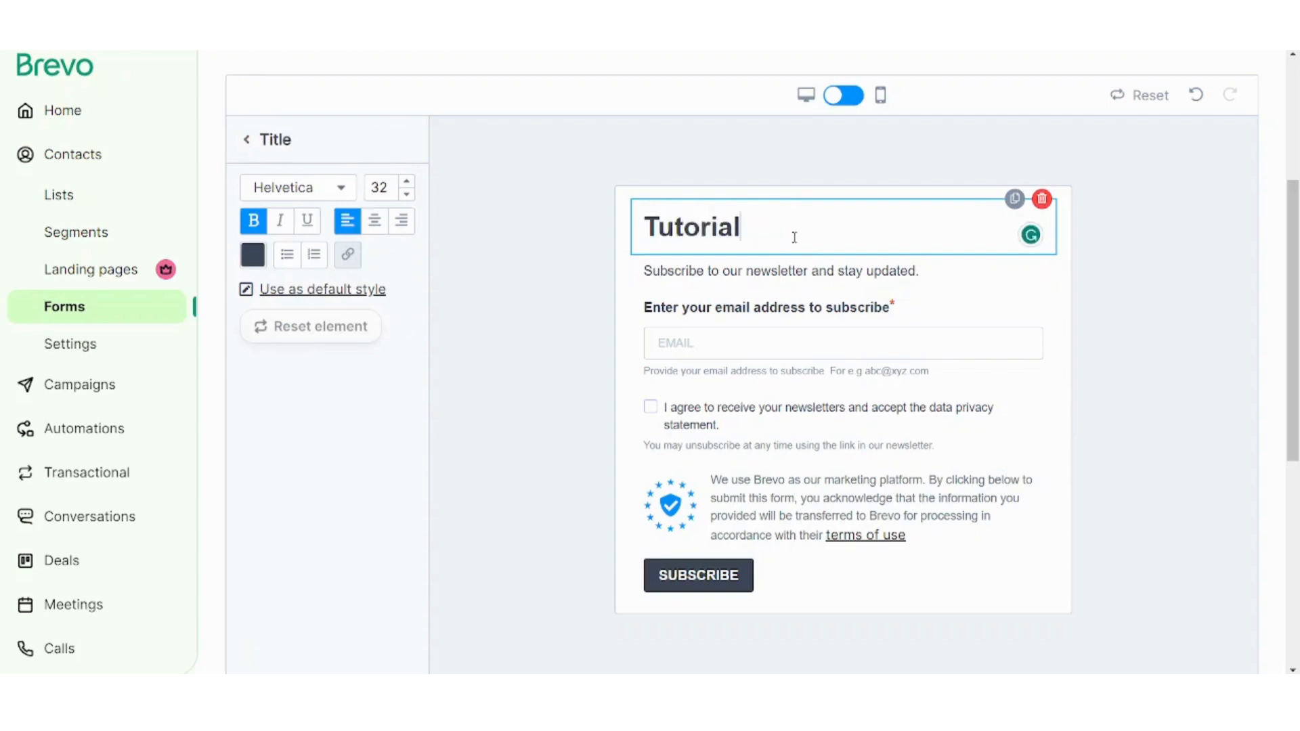
{"action": "left_click", "coordinate": [523, 357]}
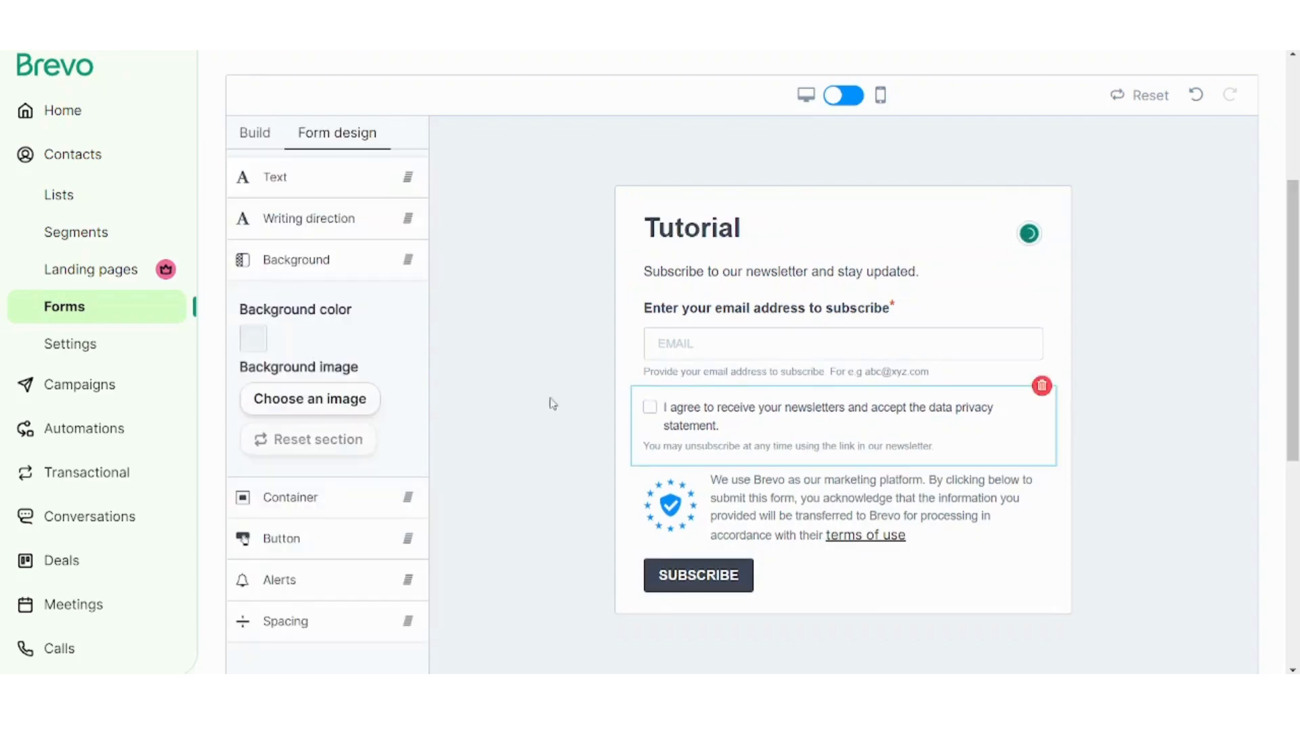
Step: Add a MOBILE_NUMBER attribute field between the email field and the consent checkbox, and complete the form's design stage
{"action": "left_click", "coordinate": [255, 132]}
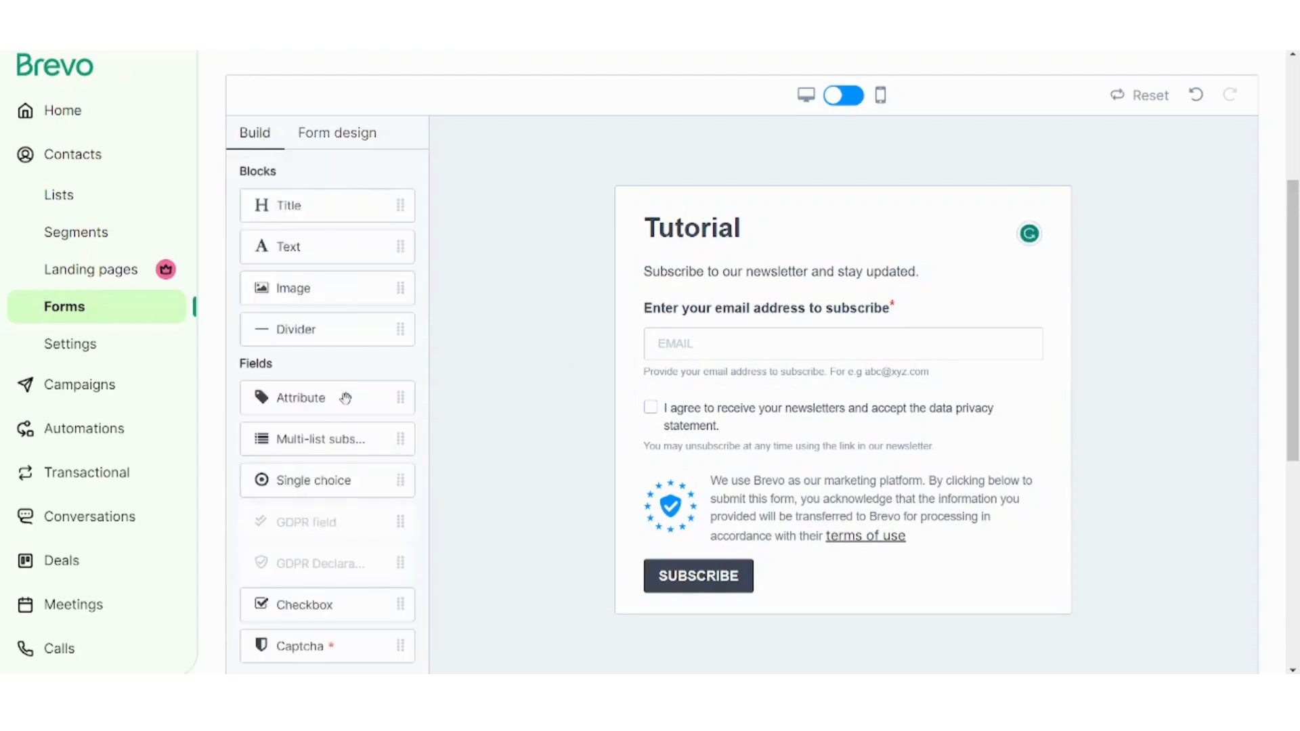
{"action": "left_click_drag", "start_coordinate": [346, 393], "coordinate": [824, 410]}
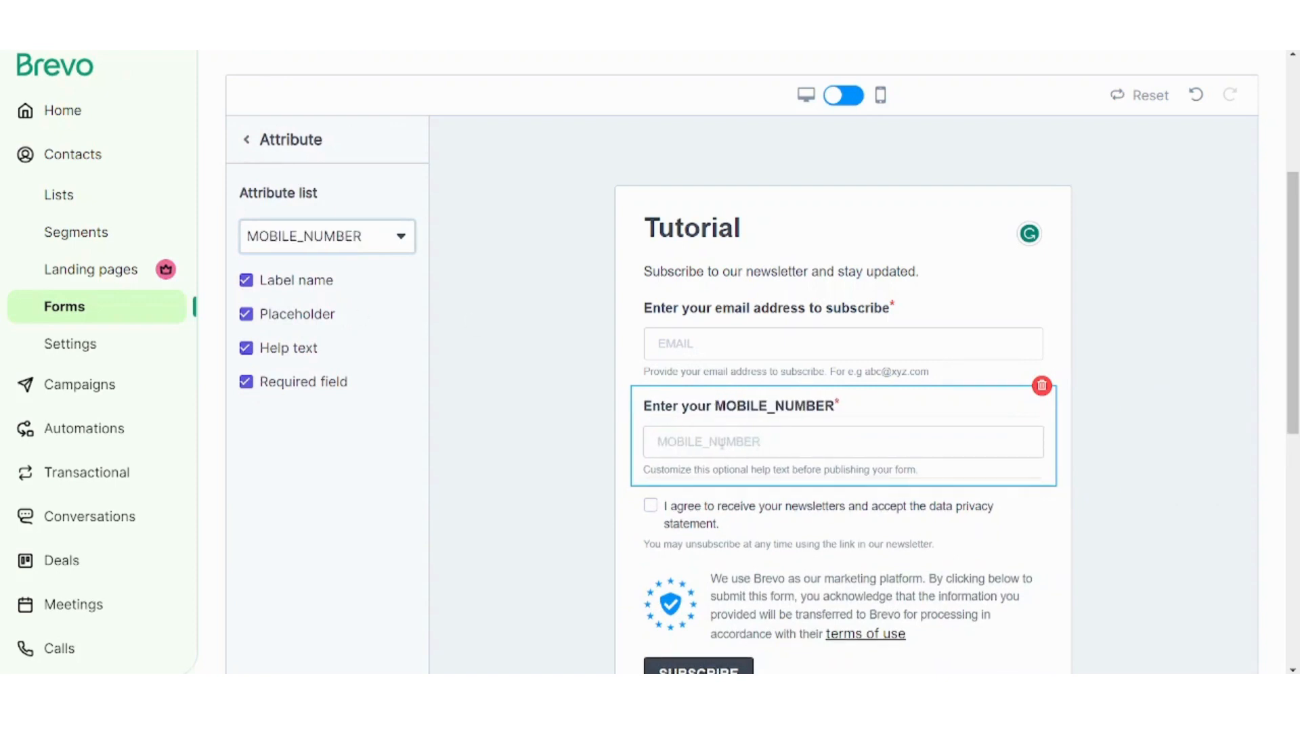
{"action": "scroll", "coordinate": [766, 442], "scroll_direction": "down", "scroll_amount": 5}
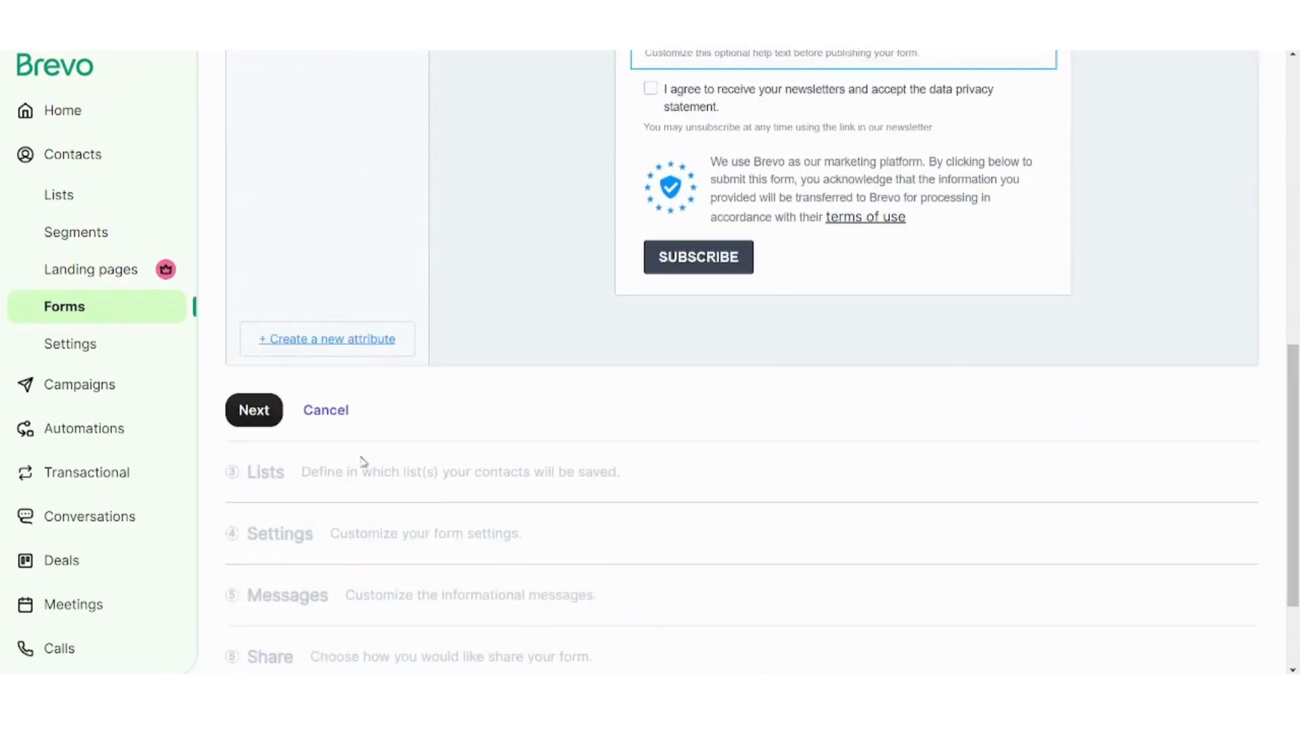
{"action": "left_click", "coordinate": [254, 410]}
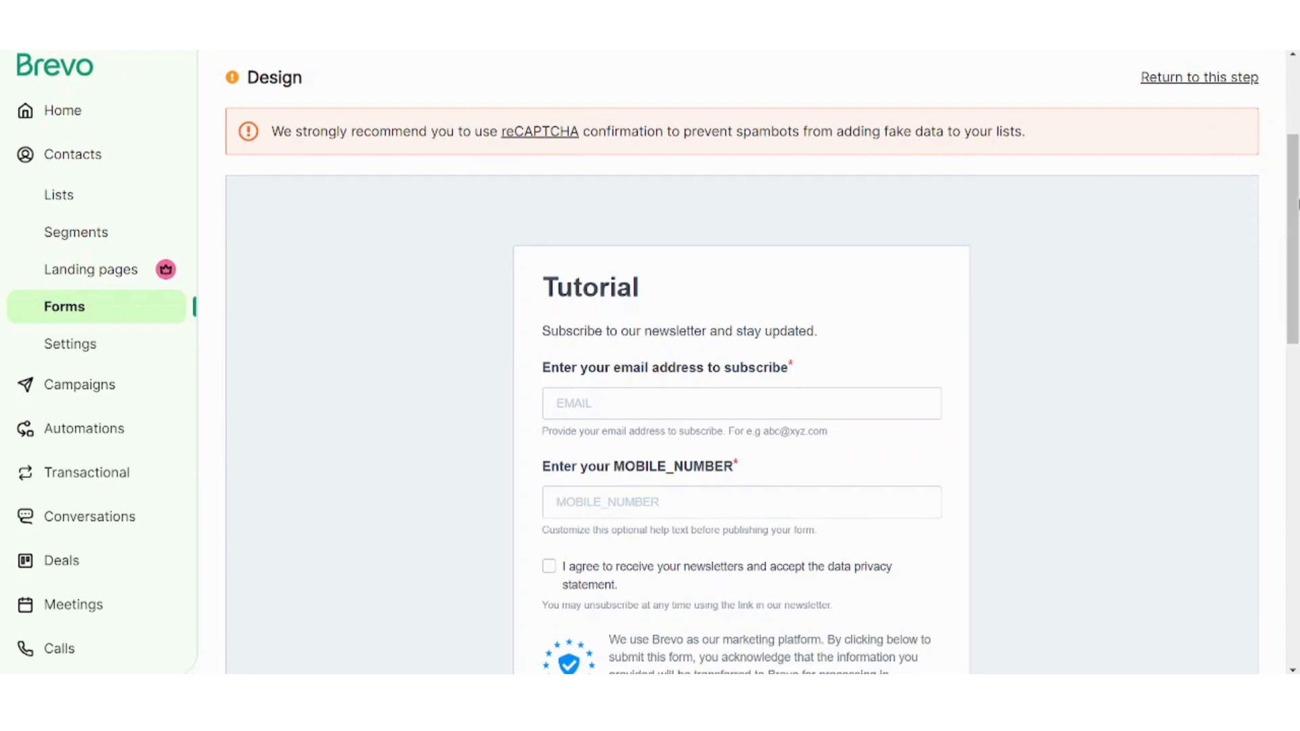
Step: Save the form's subscribers to the Tutorial list and set the subscription confirmation to No confirmation email
{"action": "left_click_drag", "start_coordinate": [1297, 230], "coordinate": [1280, 531]}
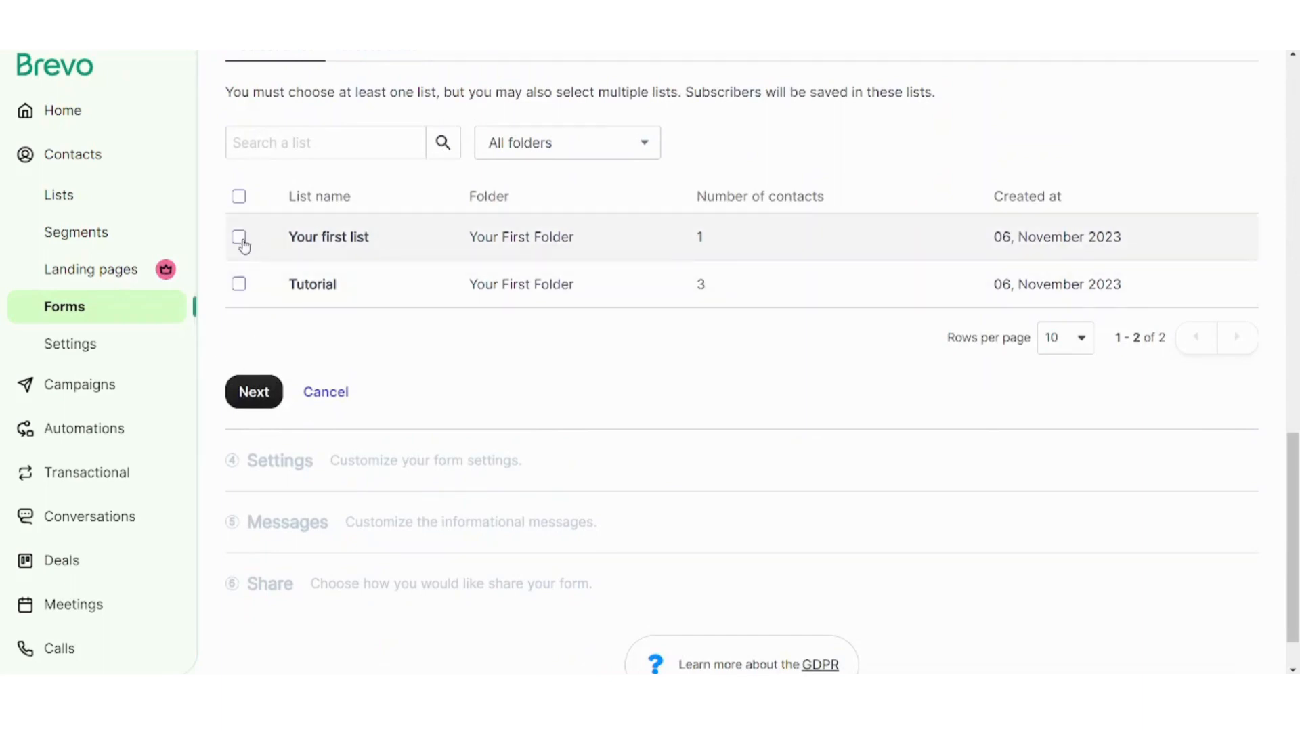
{"action": "left_click", "coordinate": [238, 284]}
{"action": "left_click", "coordinate": [255, 394]}
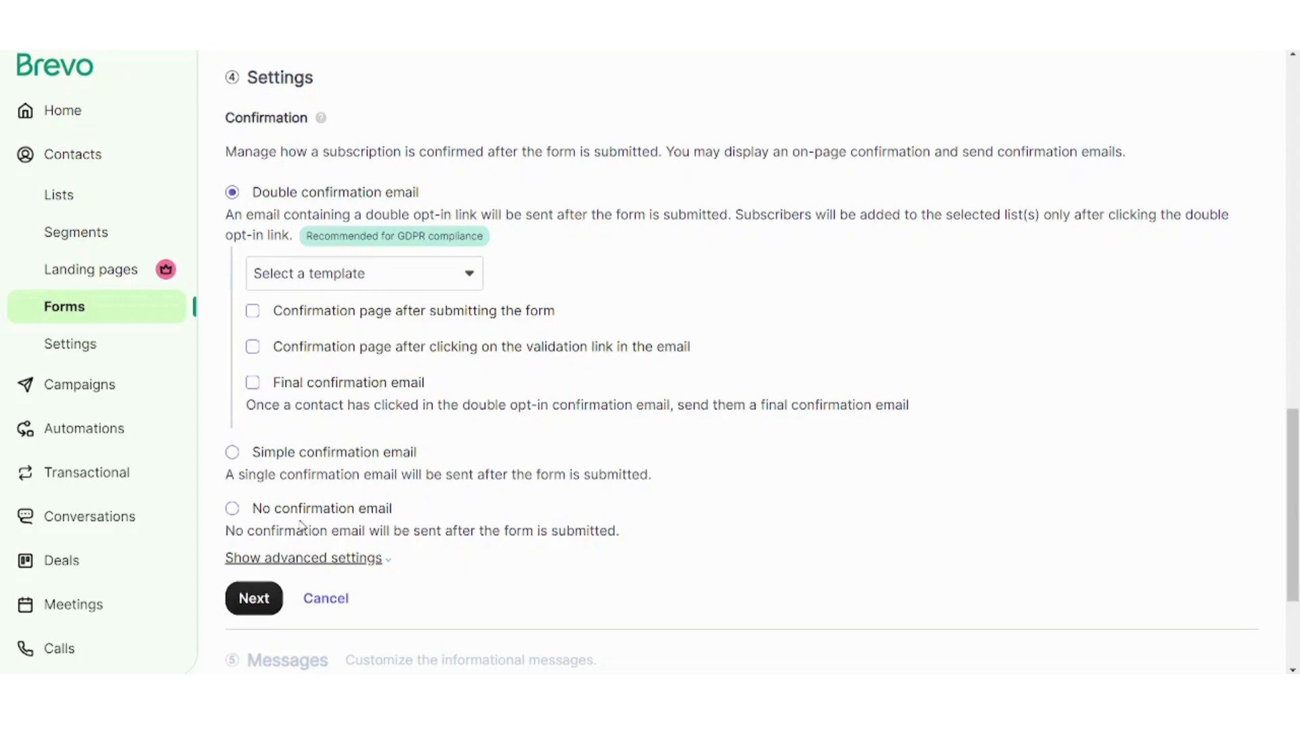
{"action": "left_click", "coordinate": [233, 509]}
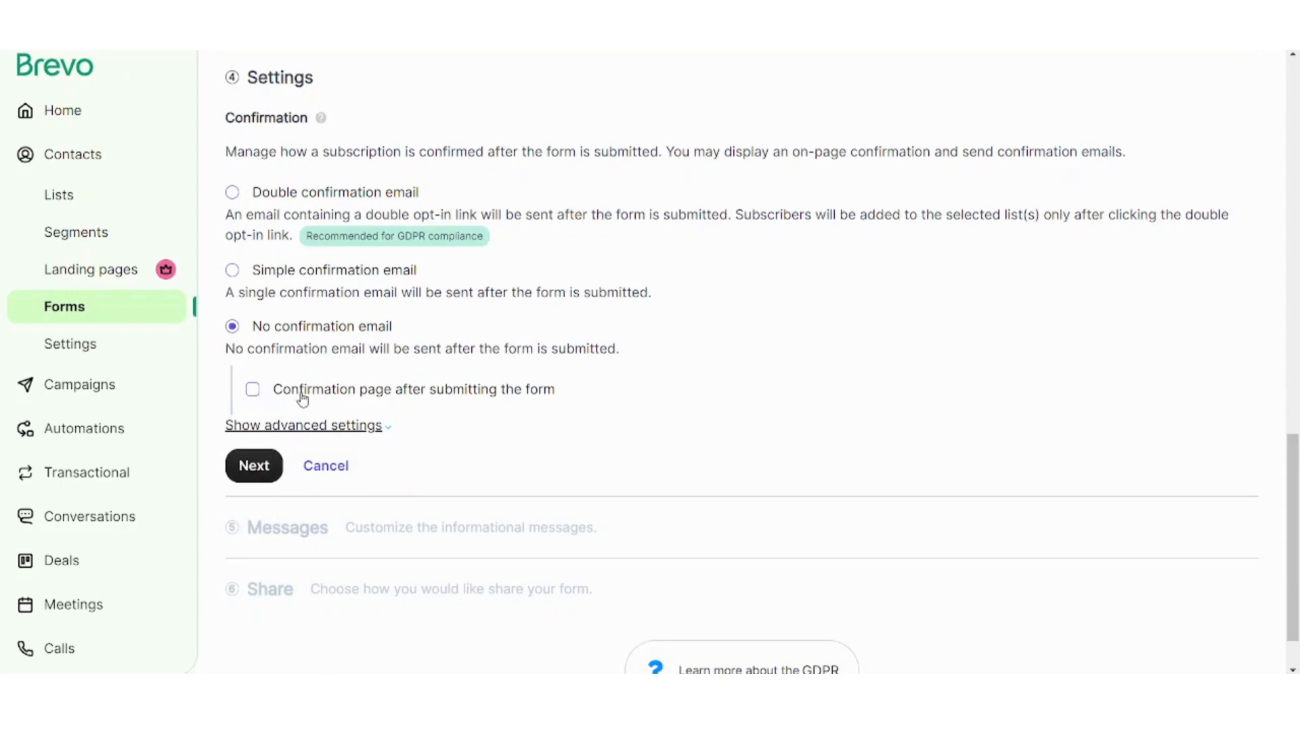
{"action": "left_click", "coordinate": [247, 466]}
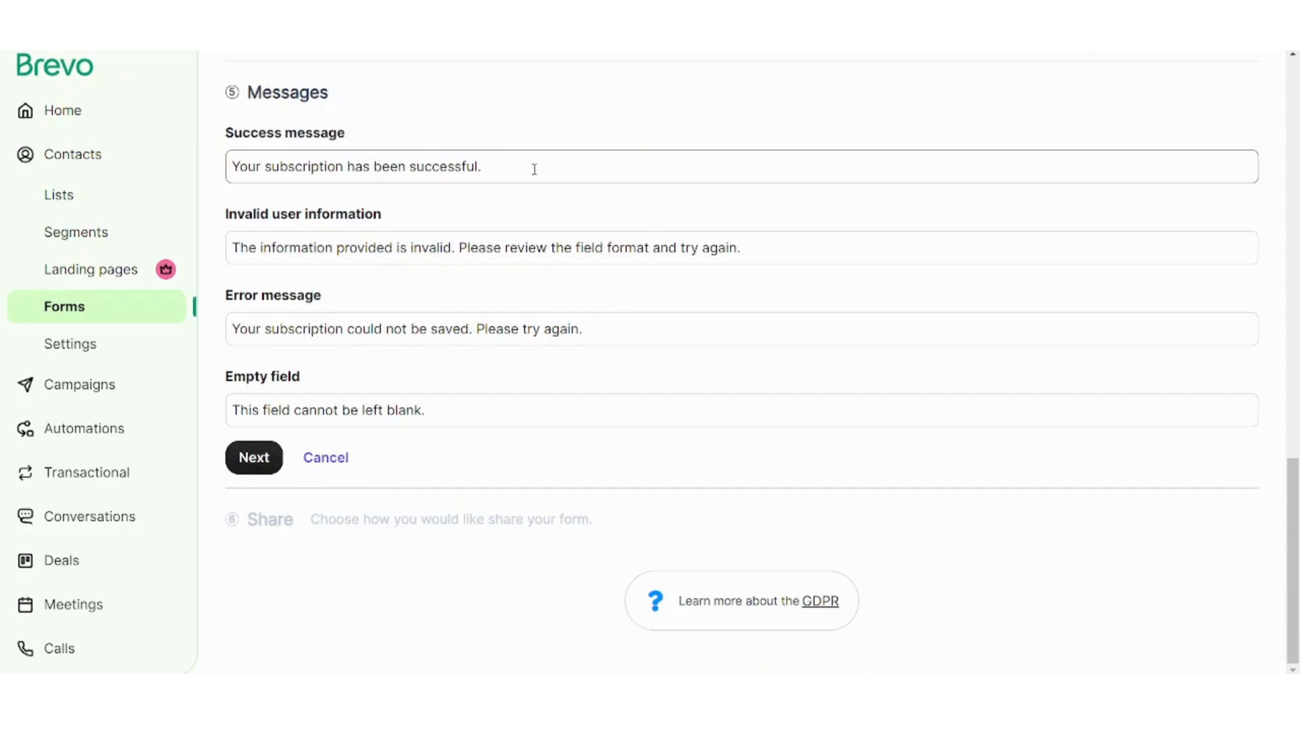
Step: Add a :) smiley to the end of the form's success message
{"action": "scroll", "coordinate": [386, 178], "scroll_direction": "up", "scroll_amount": 1}
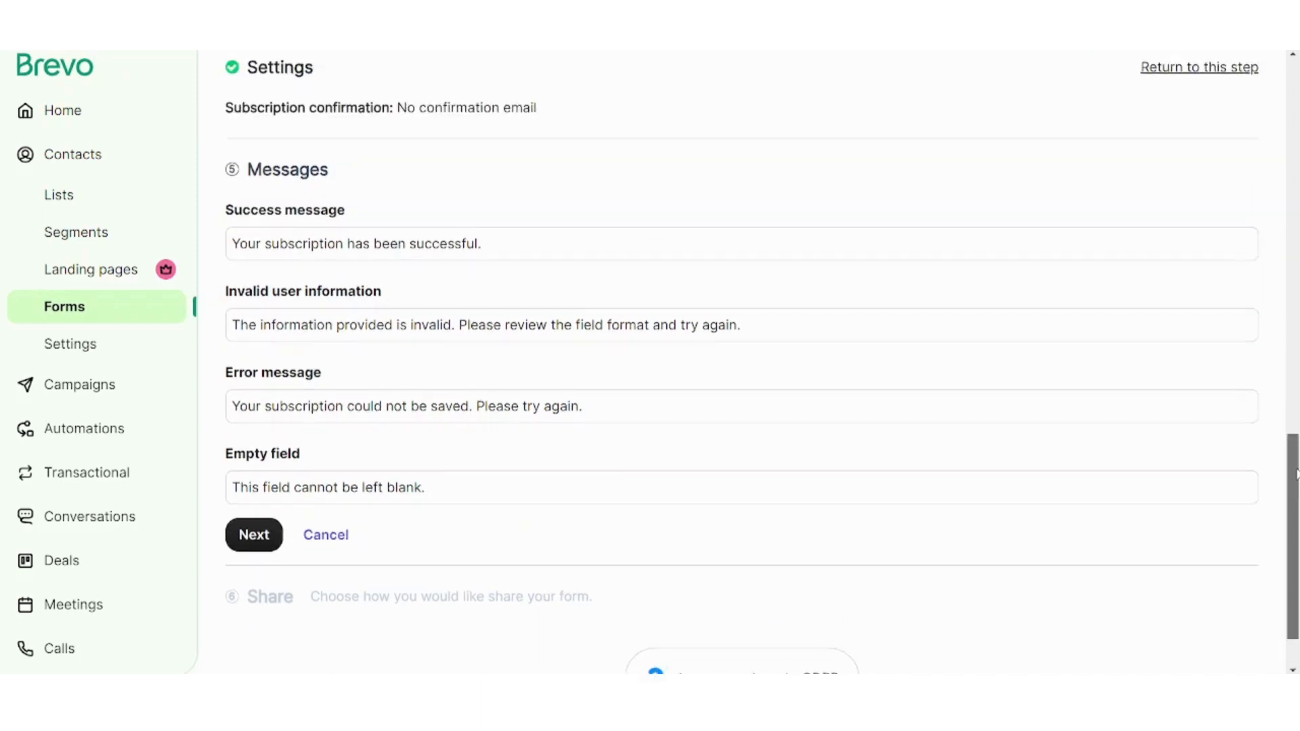
{"action": "scroll", "coordinate": [387, 179], "scroll_direction": "down", "scroll_amount": 1}
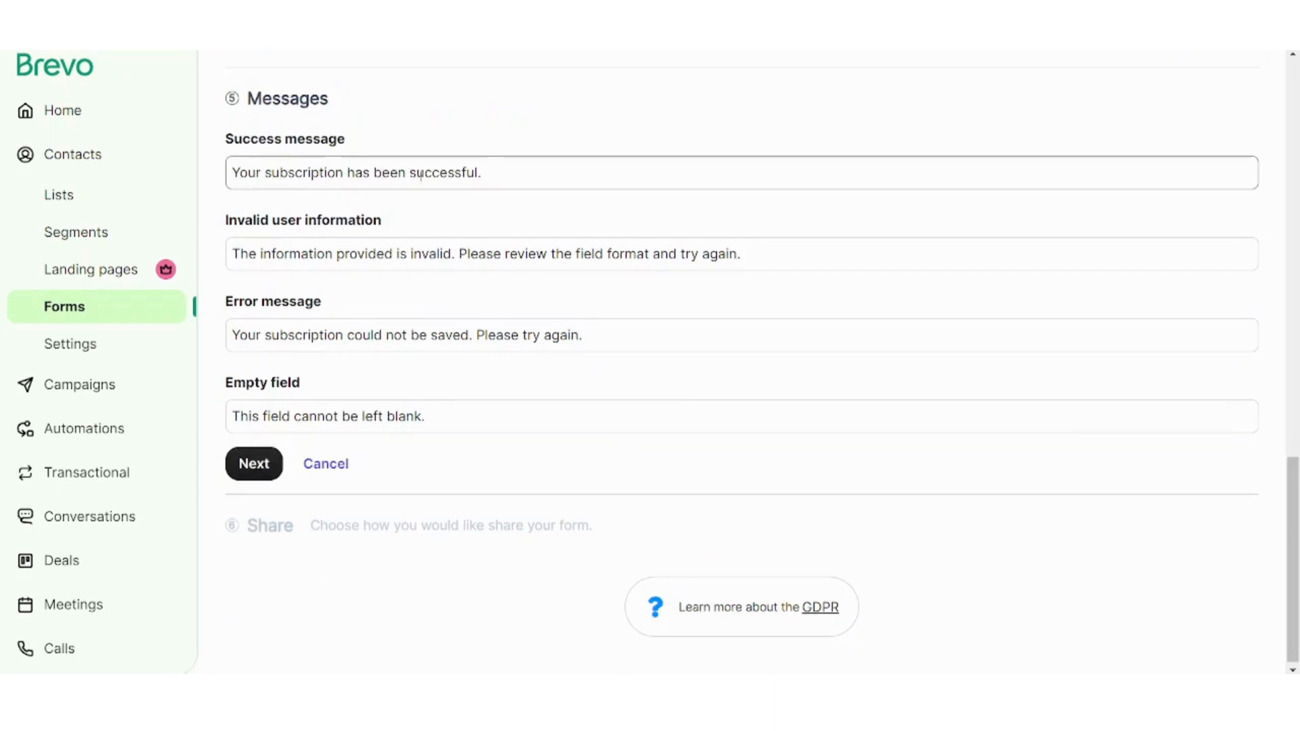
{"action": "left_click", "coordinate": [504, 175]}
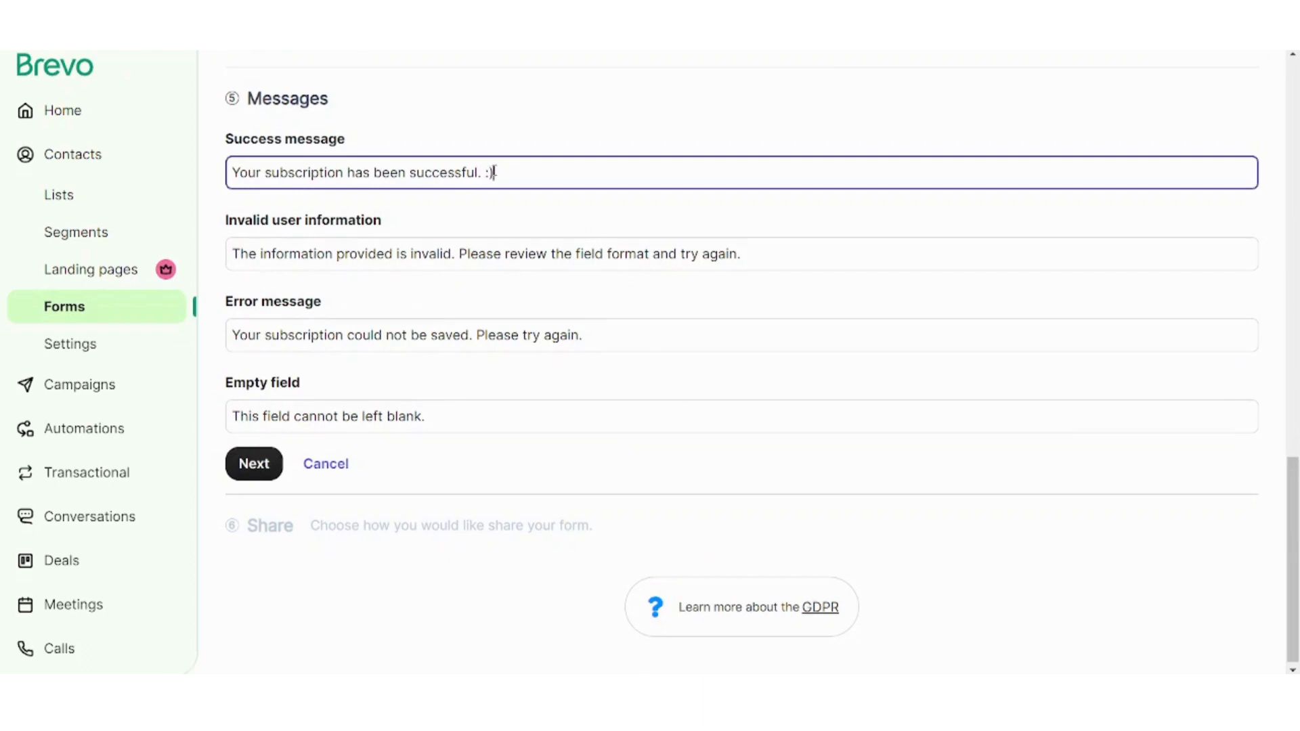
{"action": "left_click_drag", "start_coordinate": [524, 171], "coordinate": [214, 137]}
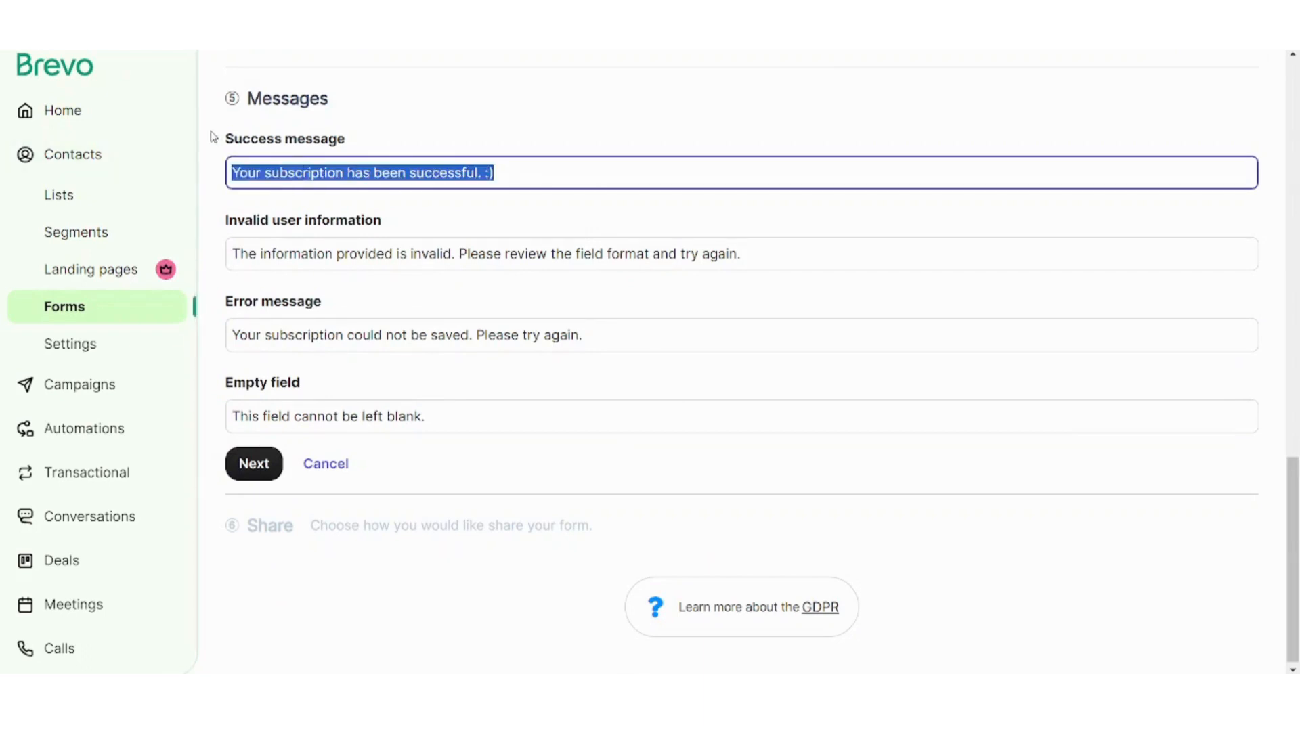
{"action": "left_click", "coordinate": [508, 180]}
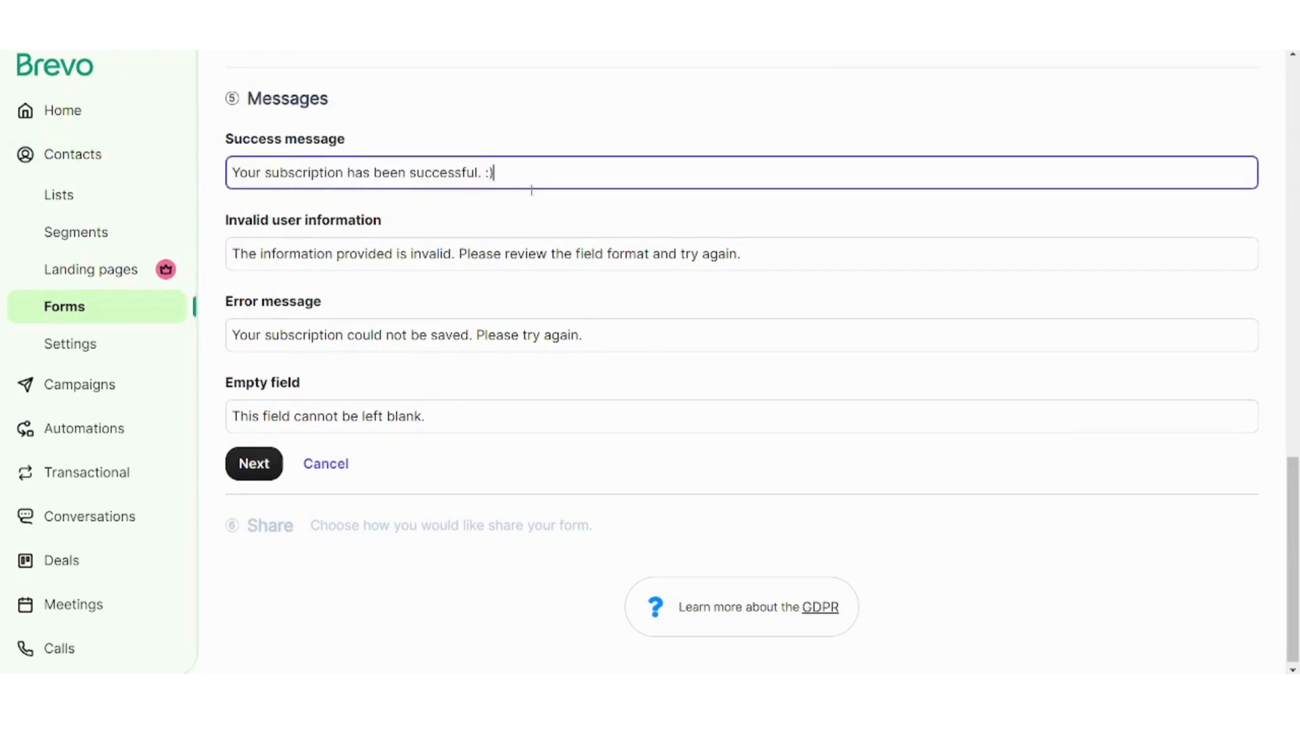
Step: Review the form's success, invalid information, error and empty field messages
{"action": "left_click", "coordinate": [298, 247]}
{"action": "left_click", "coordinate": [345, 336]}
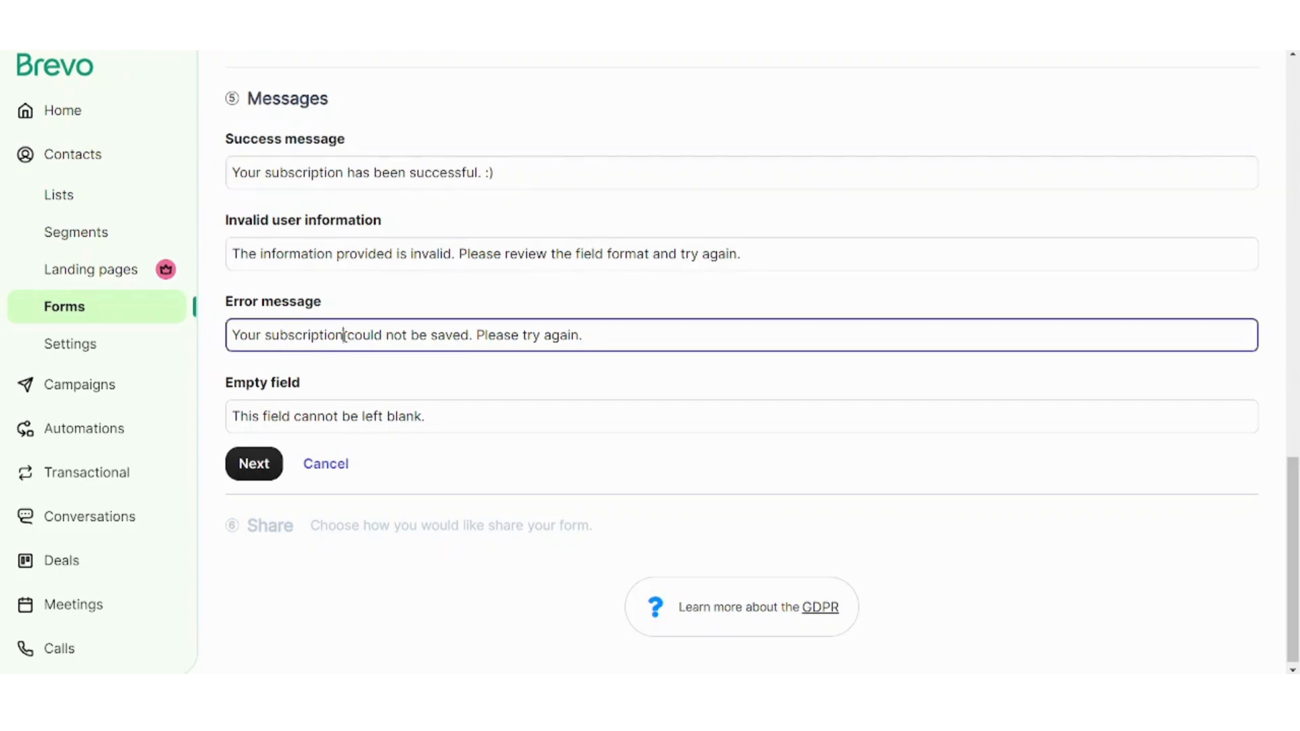
{"action": "left_click", "coordinate": [367, 414]}
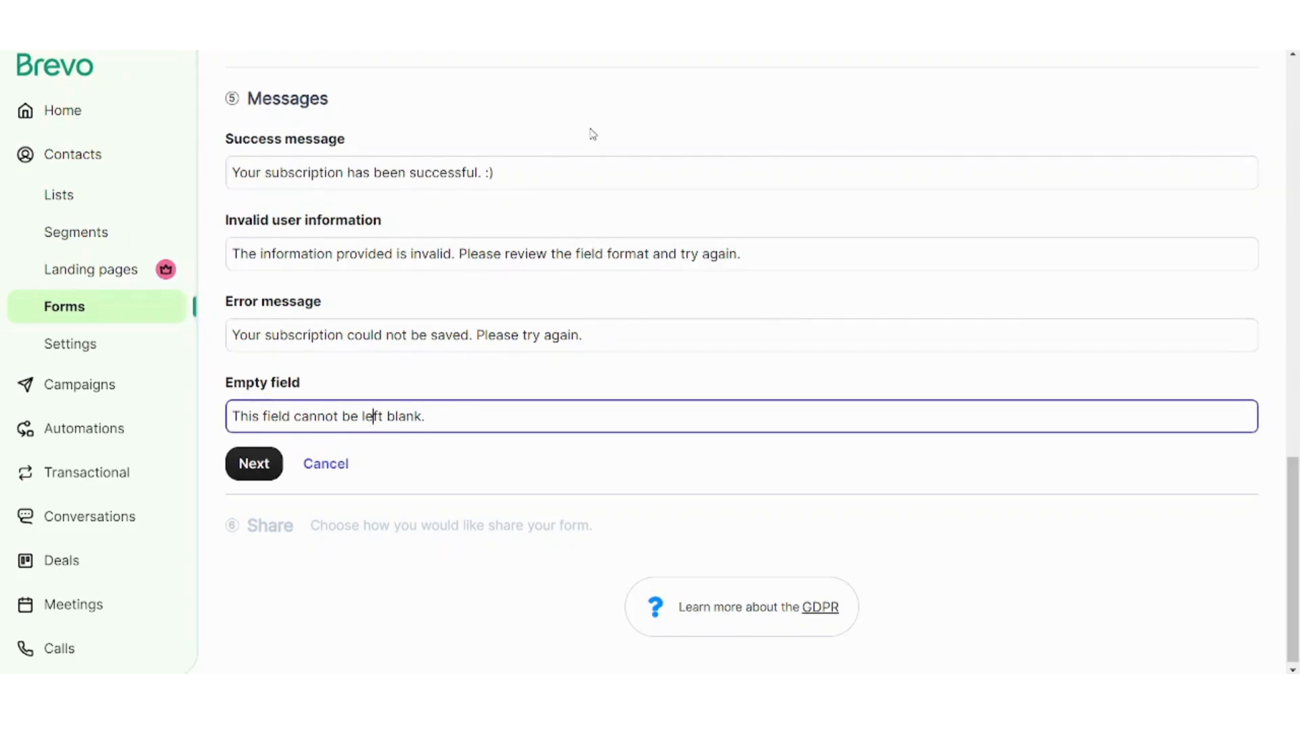
{"action": "double_click", "coordinate": [285, 171]}
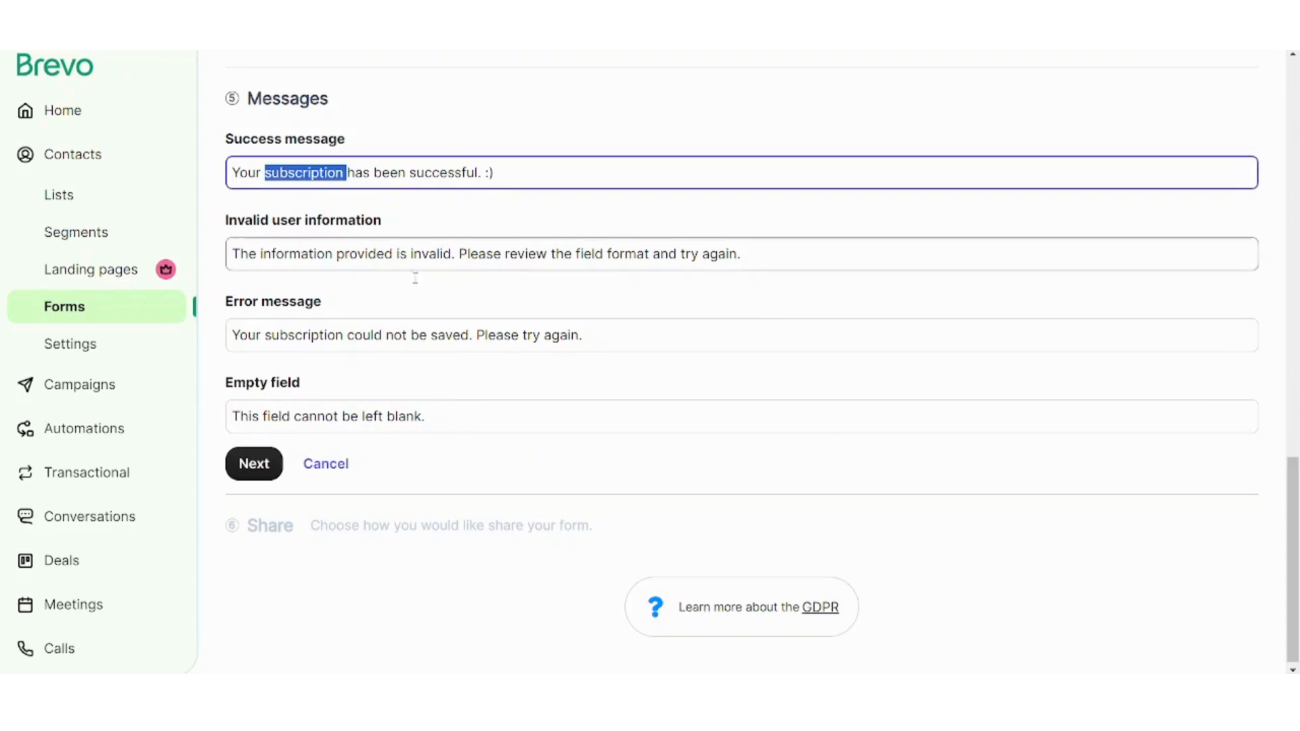
{"action": "left_click", "coordinate": [363, 343]}
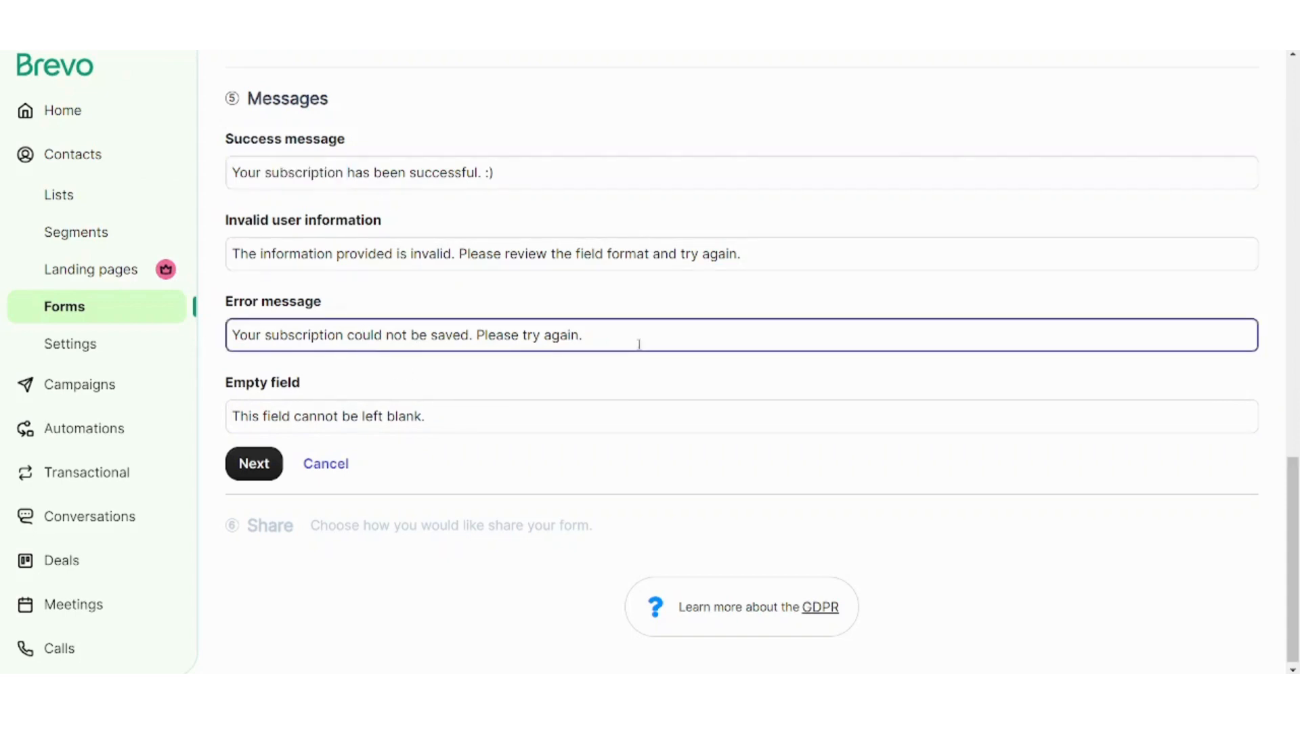
{"action": "left_click_drag", "start_coordinate": [638, 335], "coordinate": [228, 336]}
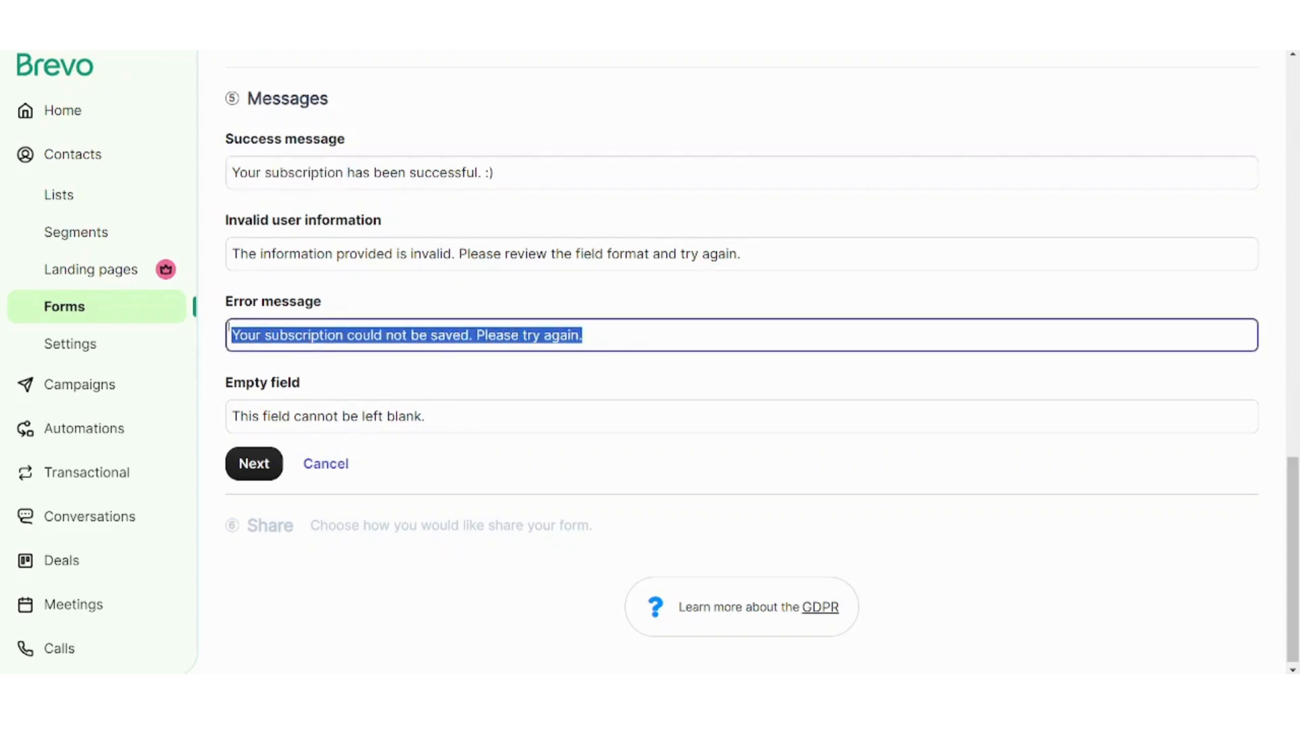
{"action": "left_click", "coordinate": [300, 381]}
Step: Finish the Tutorial form through its messages and sharing stages, and open the Automations section
{"action": "left_click", "coordinate": [258, 463]}
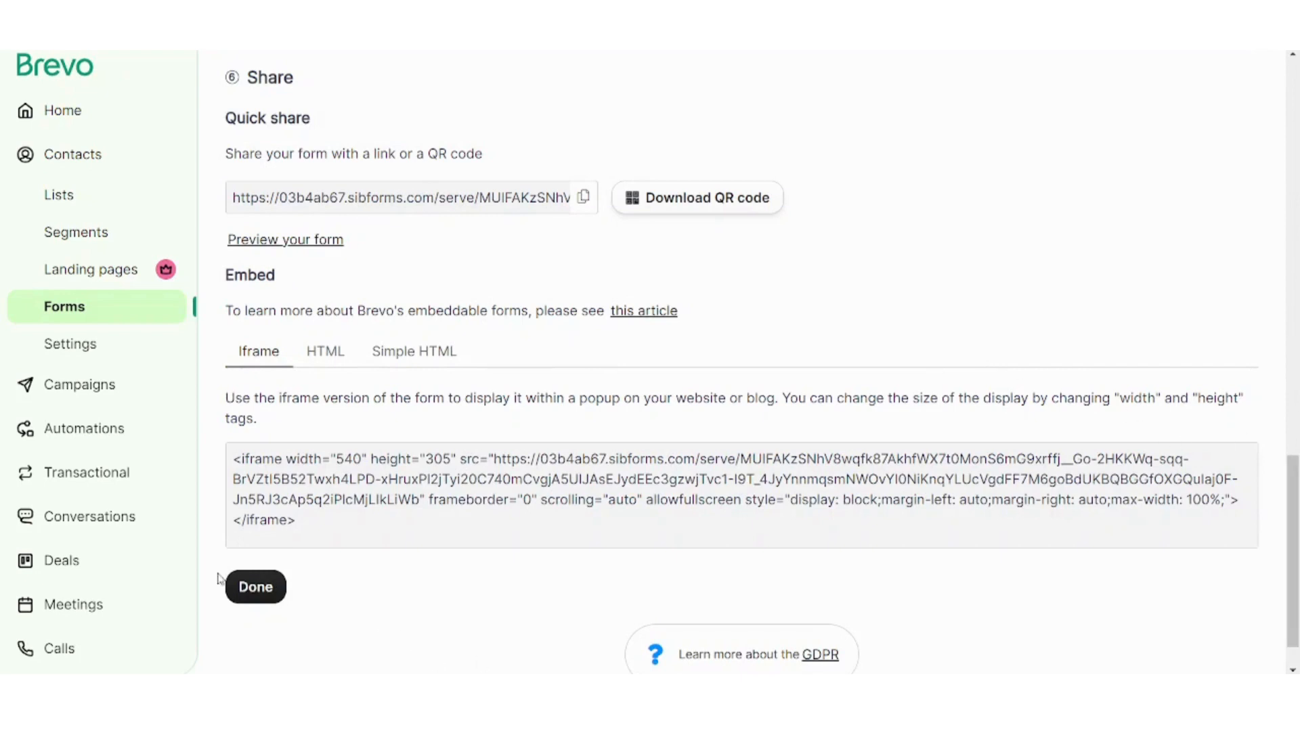
{"action": "left_click", "coordinate": [263, 589]}
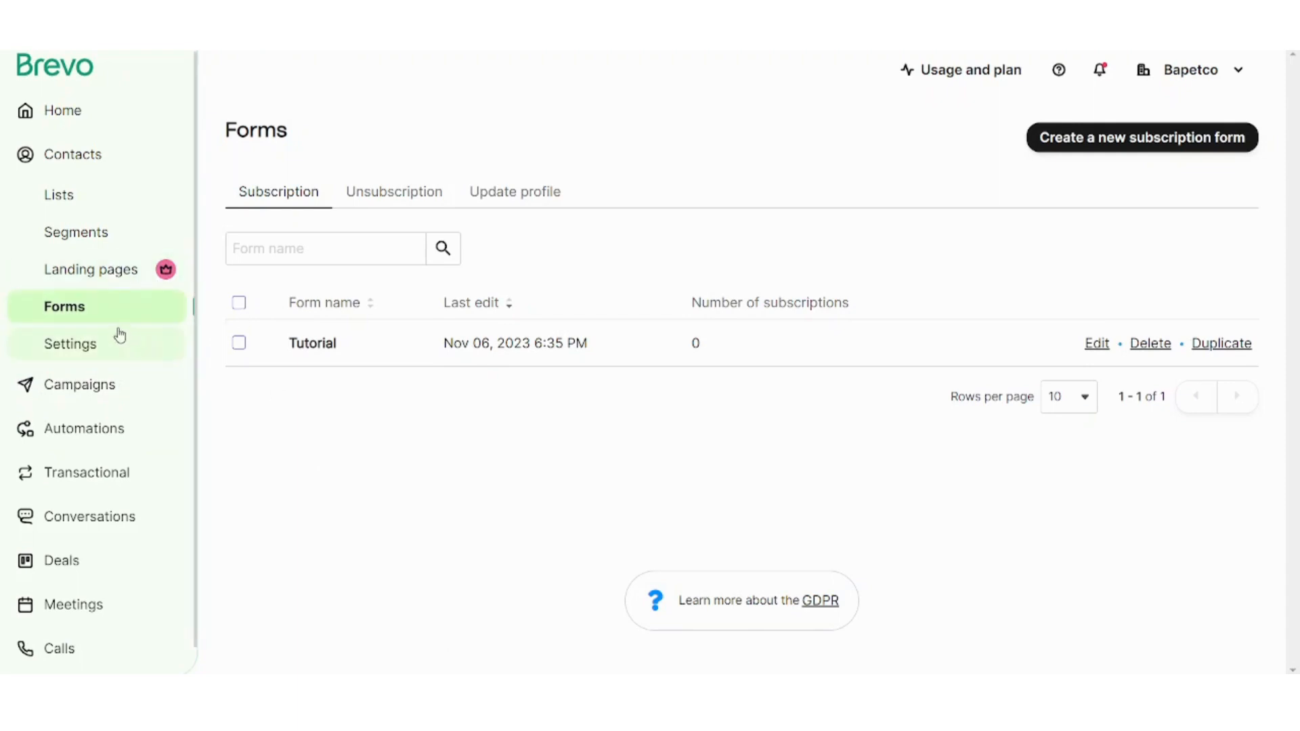
{"action": "left_click", "coordinate": [115, 426]}
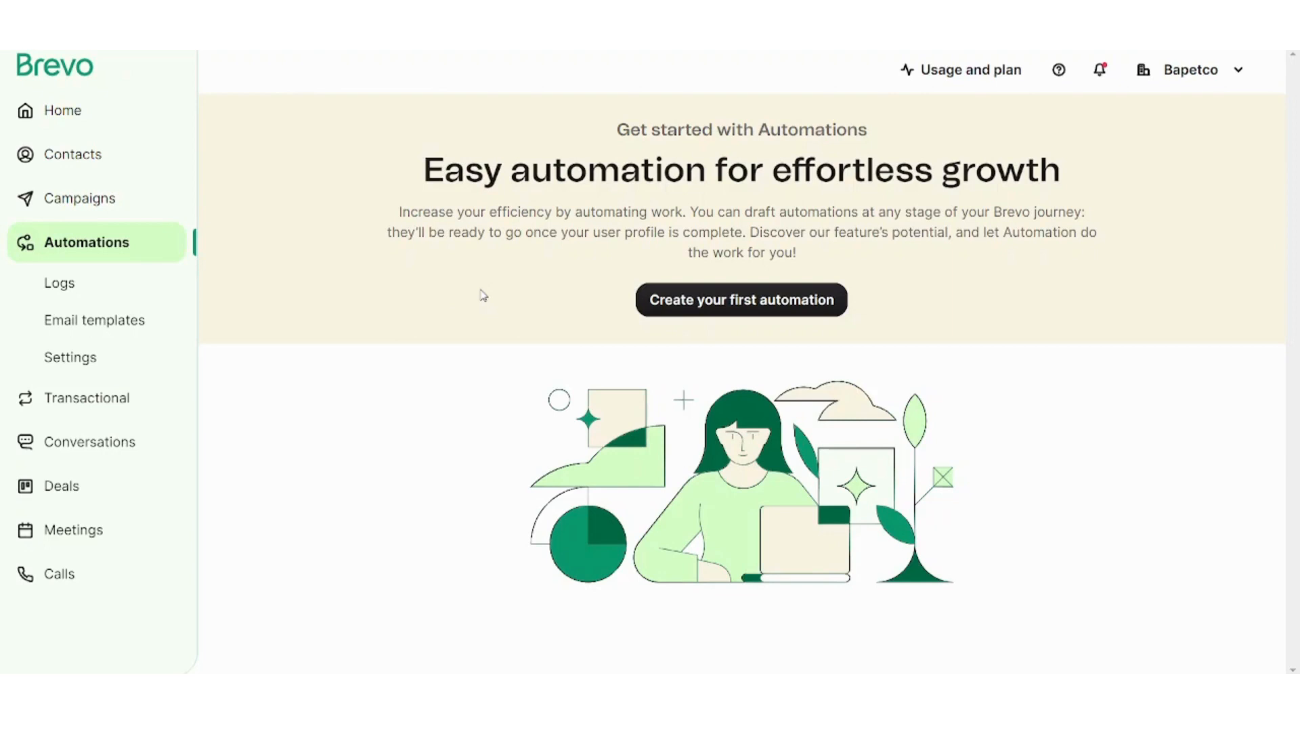
Step: Start creating the first automation and examine the custom and most popular ready-made automation options
{"action": "left_click", "coordinate": [741, 300]}
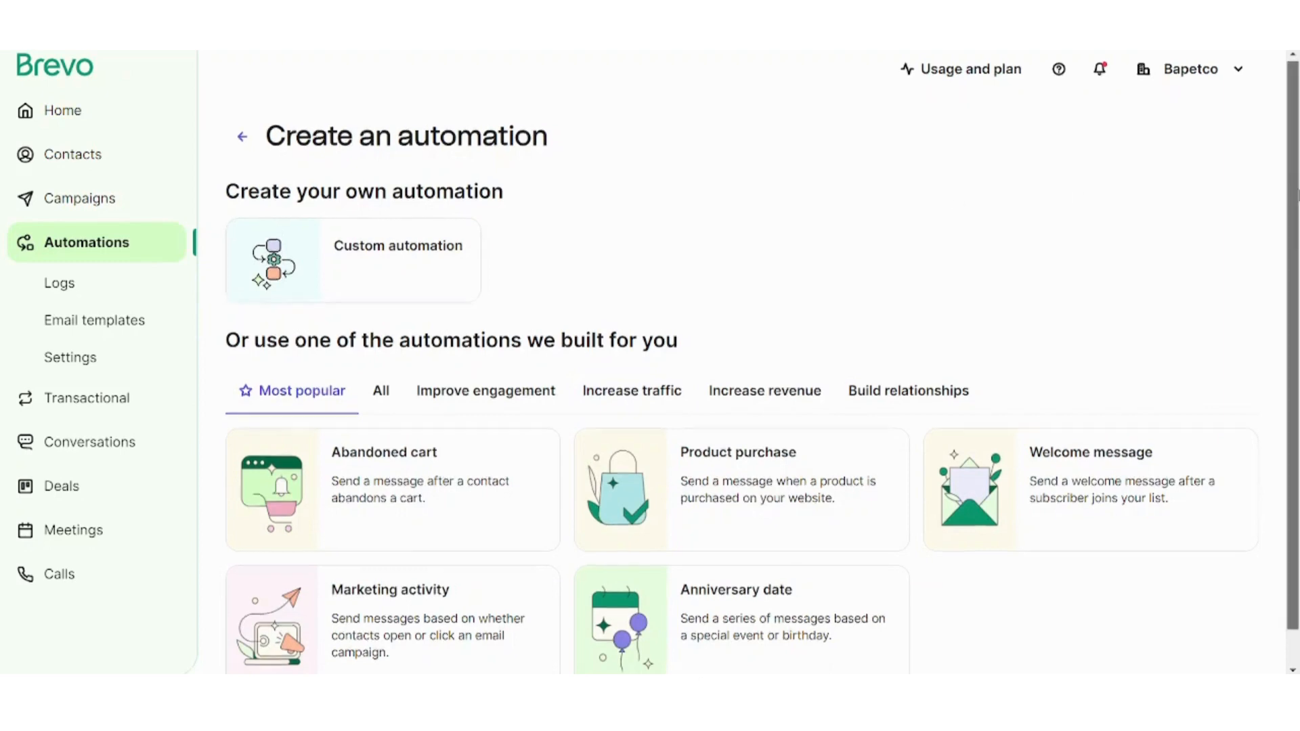
{"action": "scroll", "coordinate": [1293, 197], "scroll_direction": "down", "scroll_amount": 1}
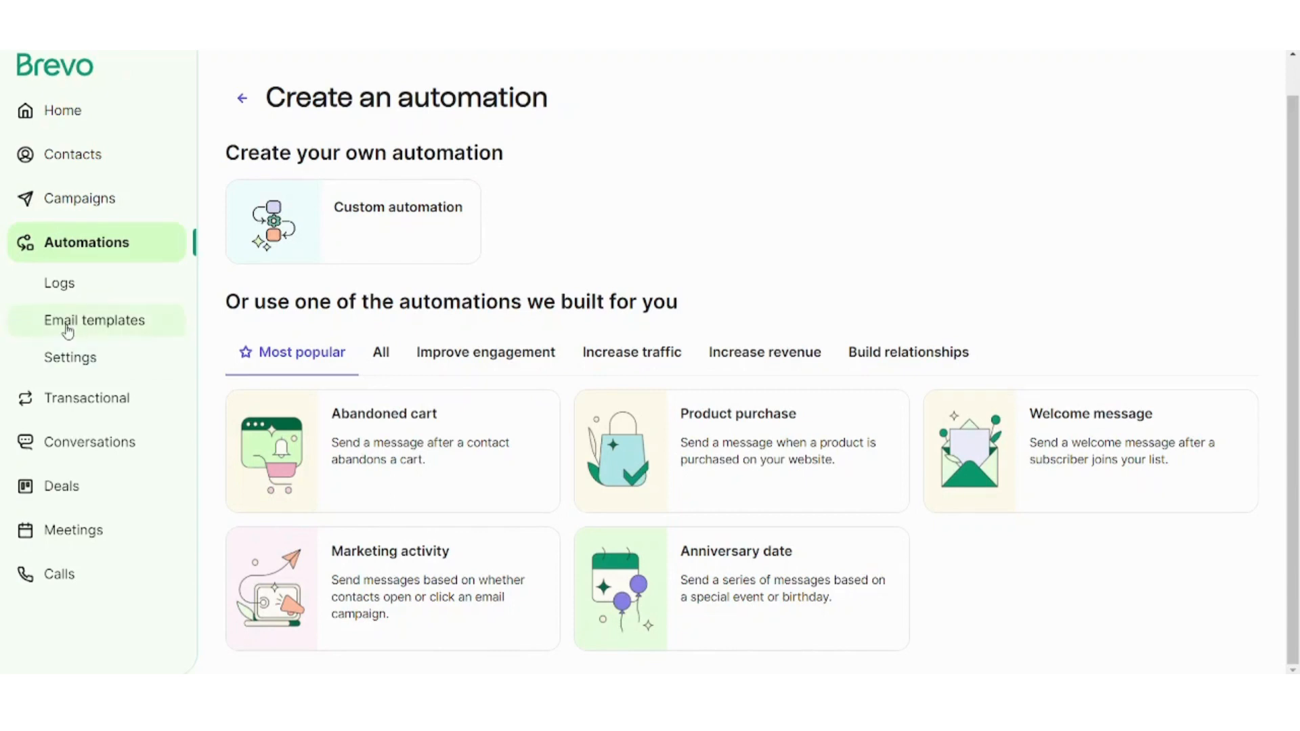
Step: Open the email templates under Campaigns and start a new template
{"action": "left_click", "coordinate": [67, 206]}
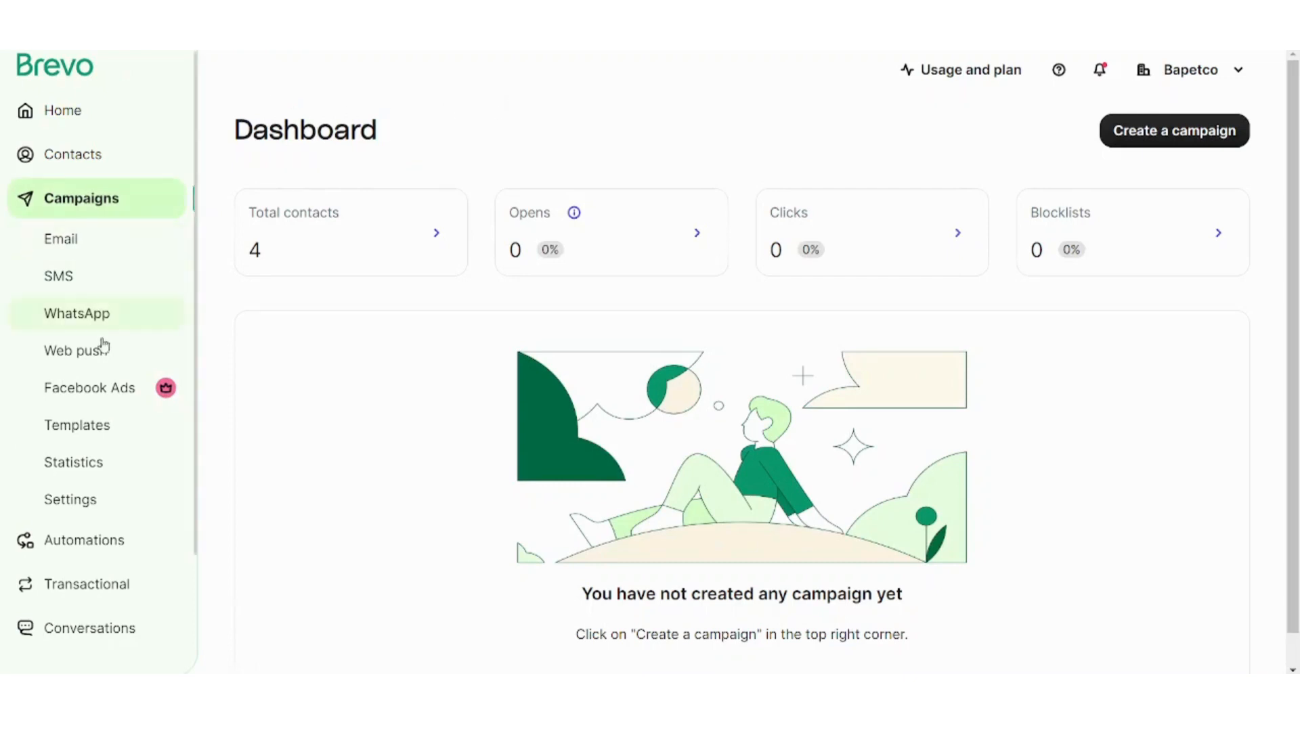
{"action": "left_click", "coordinate": [102, 438]}
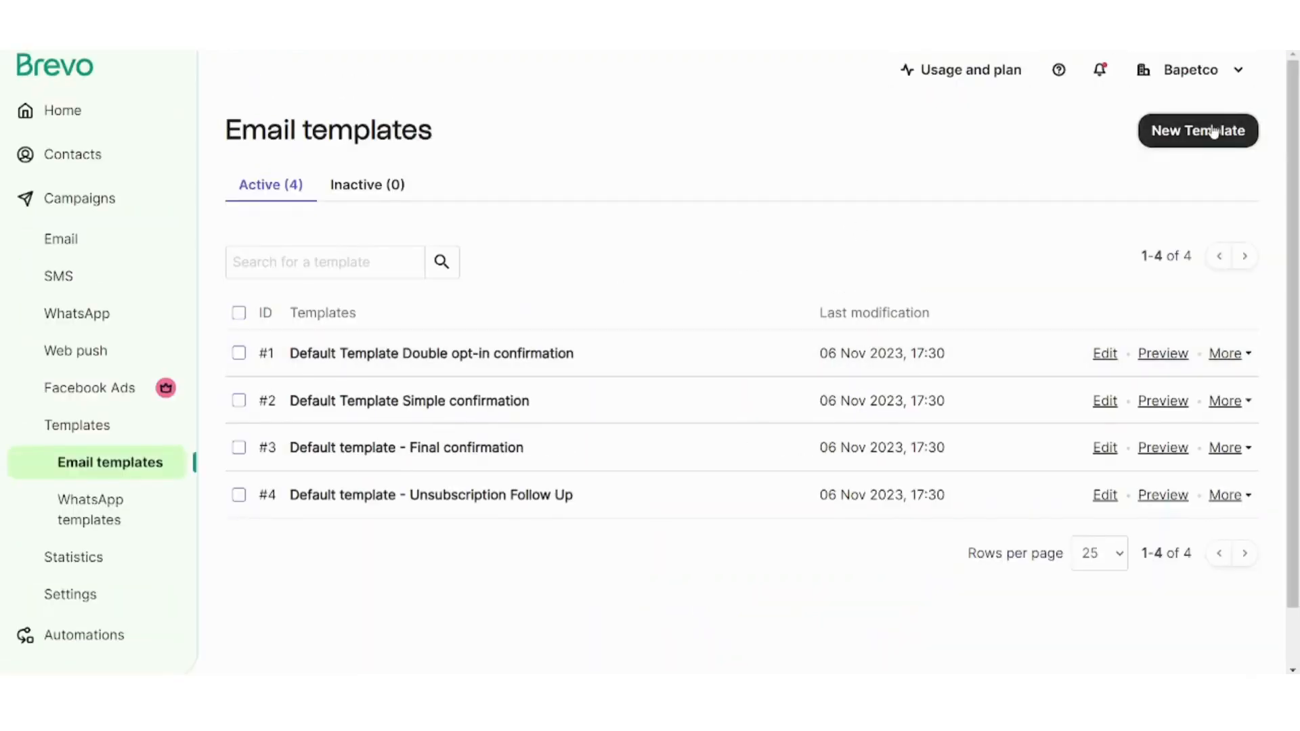
{"action": "left_click", "coordinate": [1212, 132]}
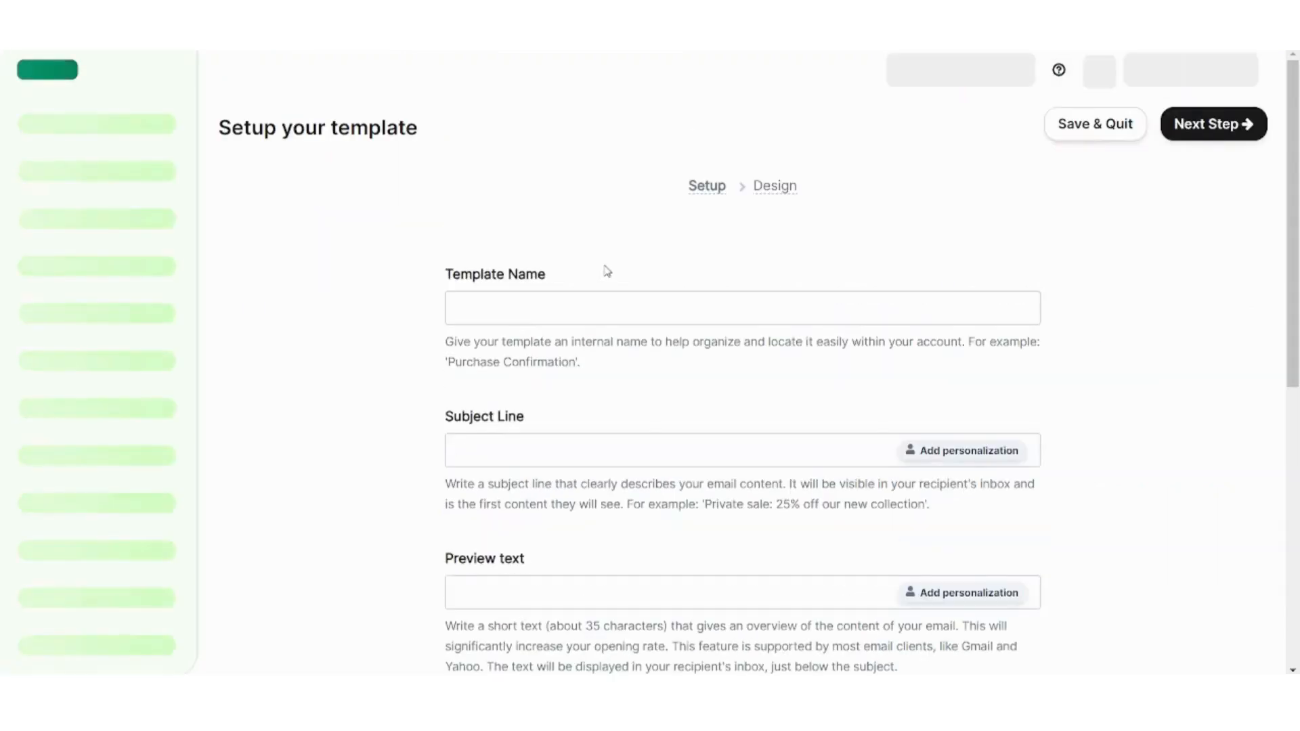
Step: Review the new template's setup fields, from name and subject line to sender and advanced options, and return to the Home page
{"action": "scroll", "coordinate": [1296, 294], "scroll_direction": "down", "scroll_amount": 3}
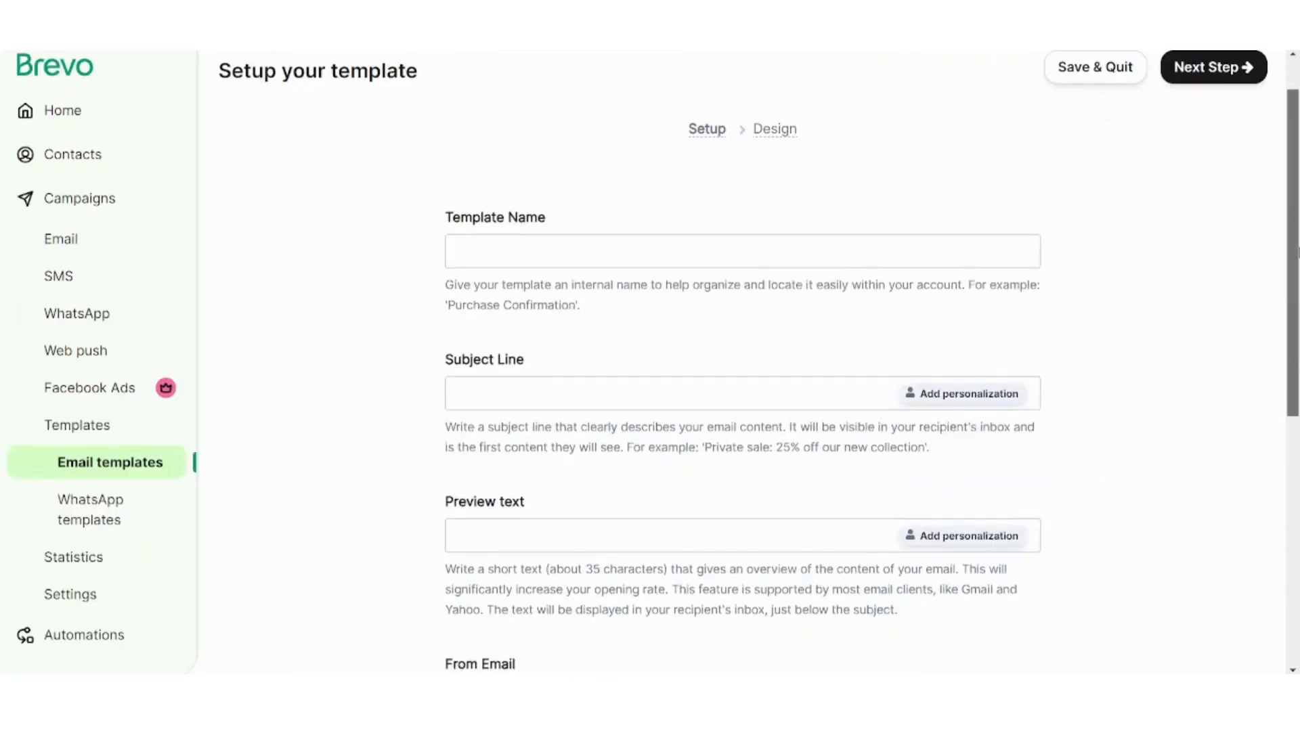
{"action": "mouse_move", "coordinate": [1298, 294]}
{"action": "left_mouse_down"}
{"action": "mouse_move", "coordinate": [1298, 336]}
{"action": "mouse_move", "coordinate": [1289, 291]}
{"action": "left_mouse_up"}
{"action": "left_click", "coordinate": [652, 279]}
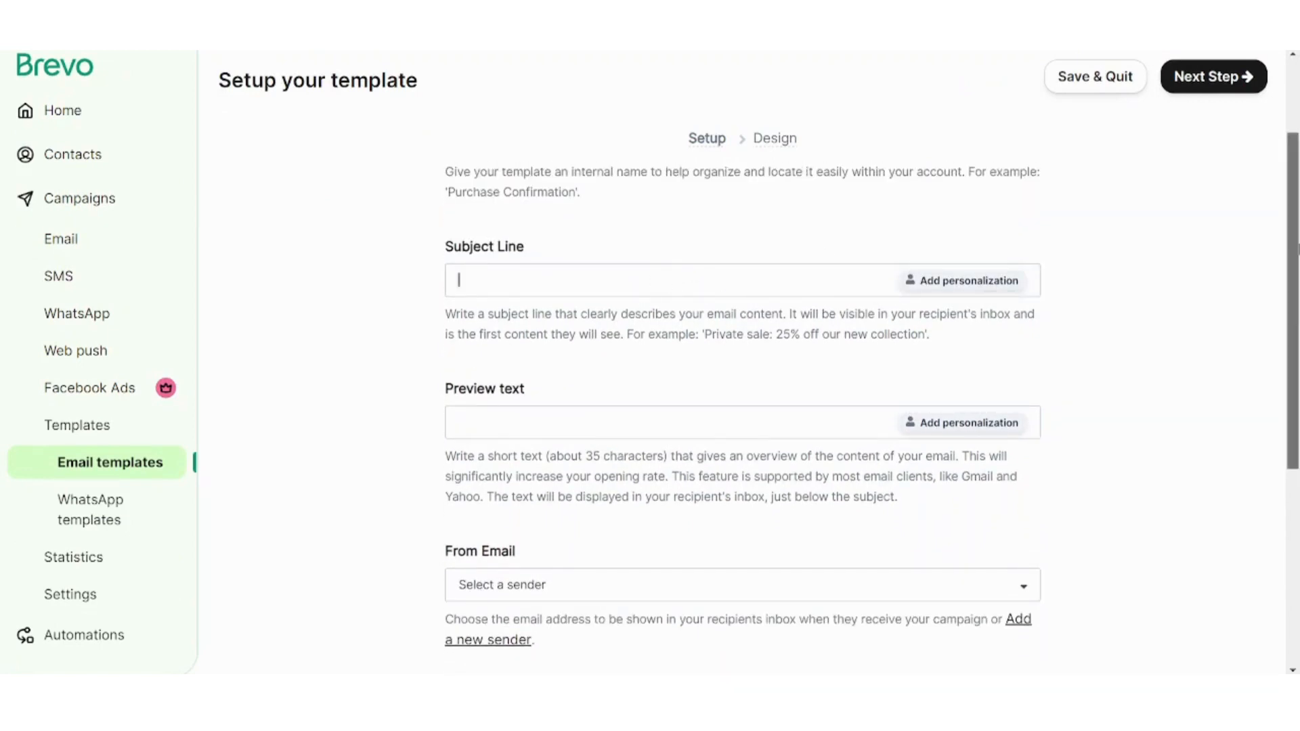
{"action": "scroll", "coordinate": [1298, 325], "scroll_direction": "down", "scroll_amount": 3}
{"action": "scroll", "coordinate": [1298, 325], "scroll_direction": "down", "scroll_amount": 2}
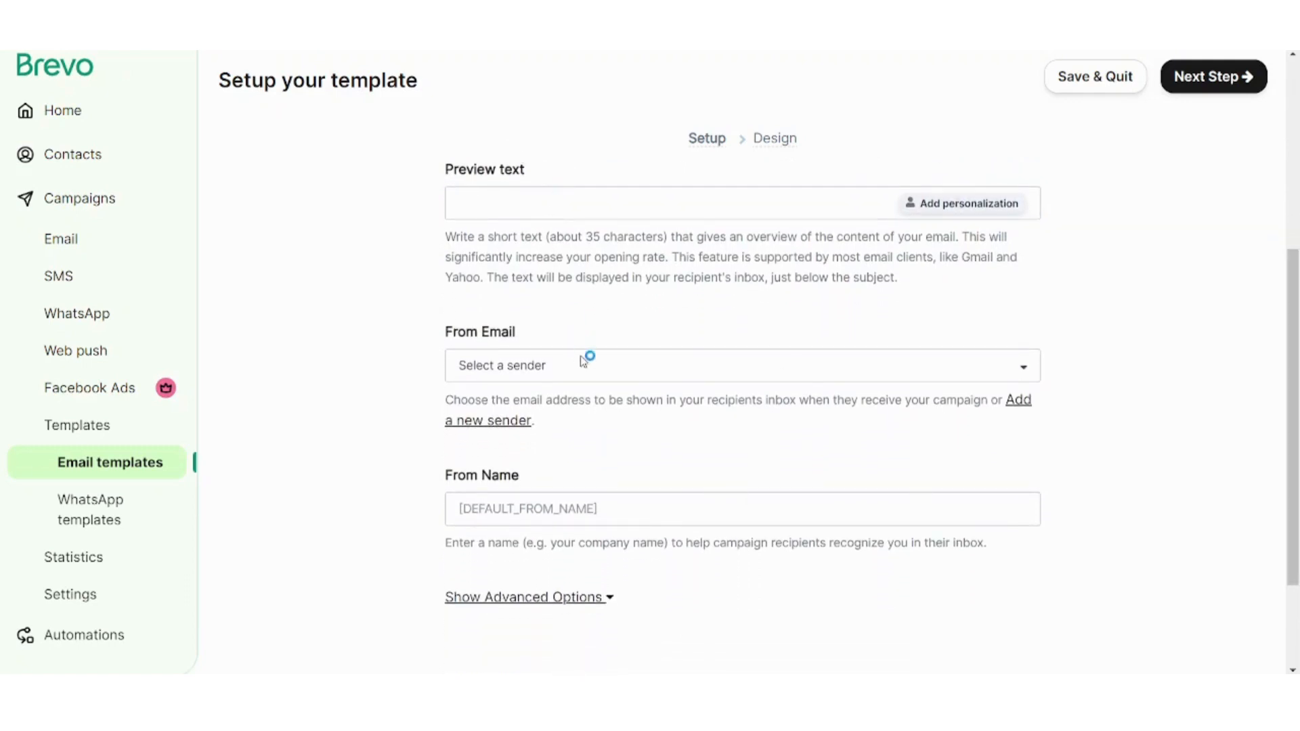
{"action": "scroll", "coordinate": [1298, 392], "scroll_direction": "down", "scroll_amount": 2}
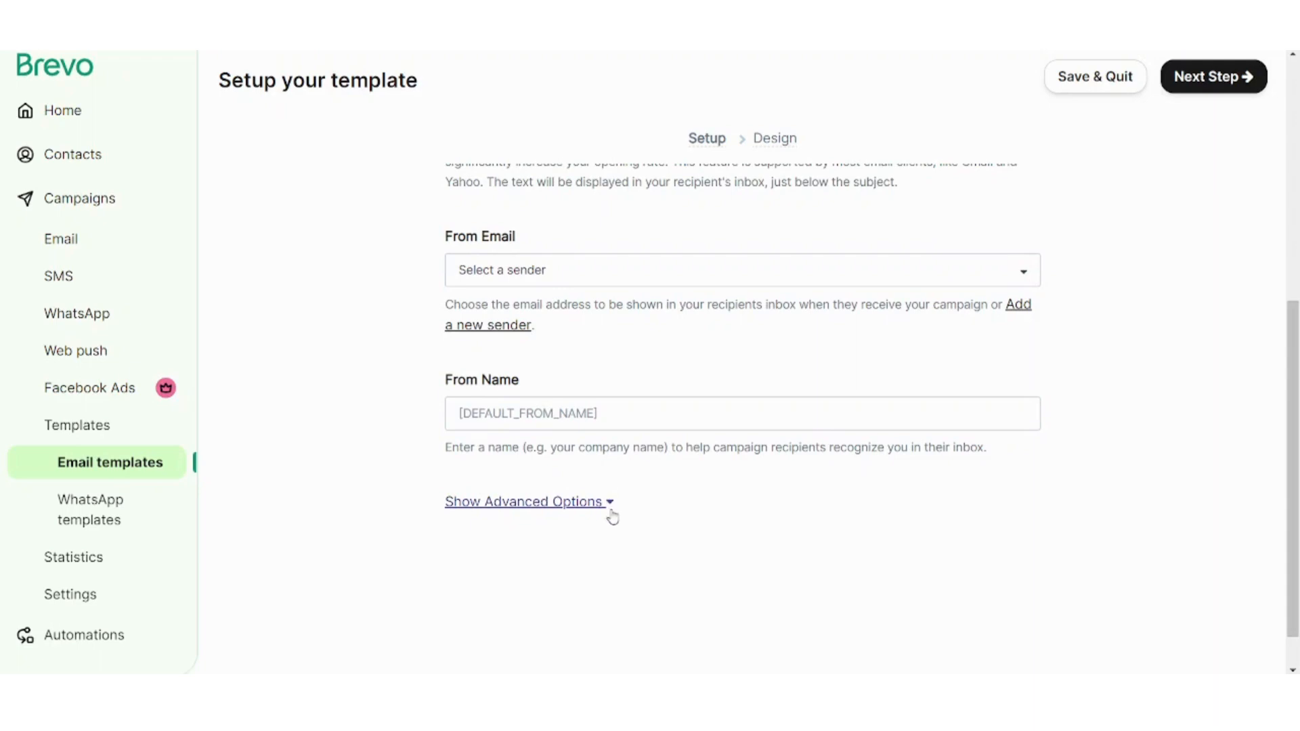
{"action": "left_click_drag", "start_coordinate": [1297, 474], "coordinate": [1276, 157]}
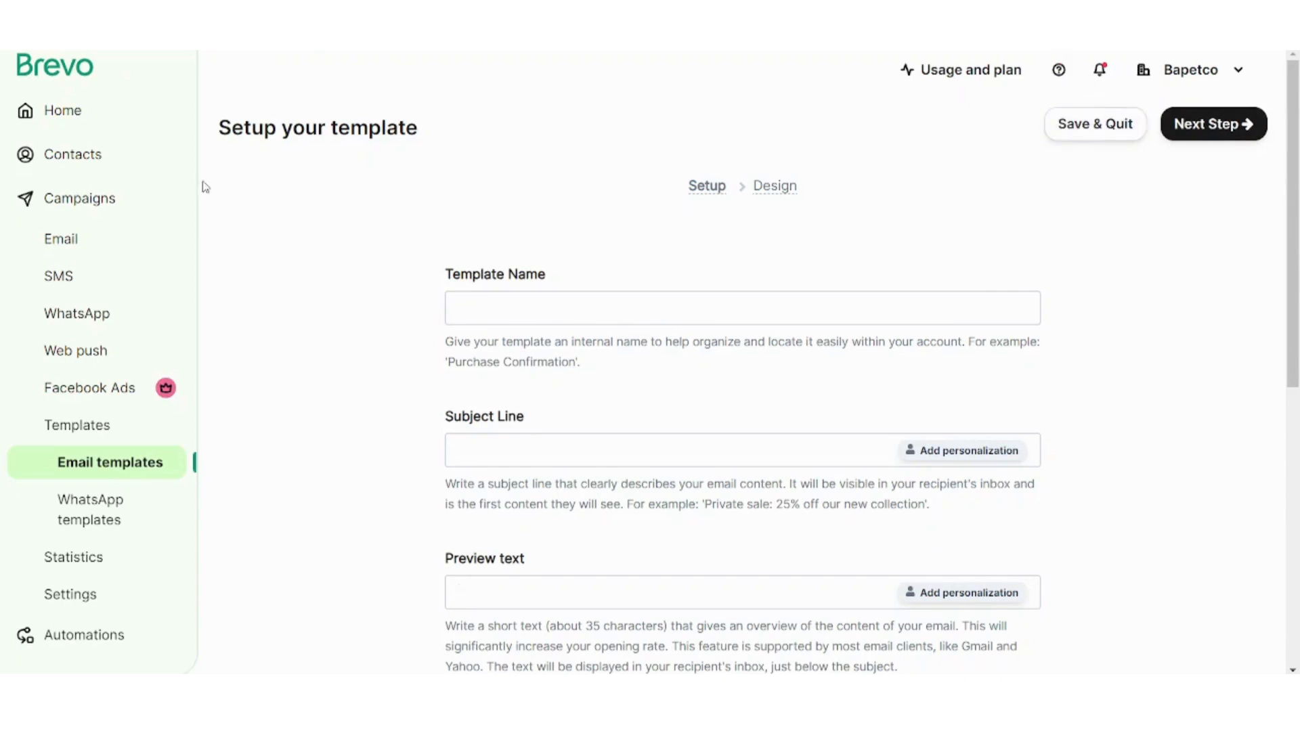
{"action": "left_click", "coordinate": [51, 127]}
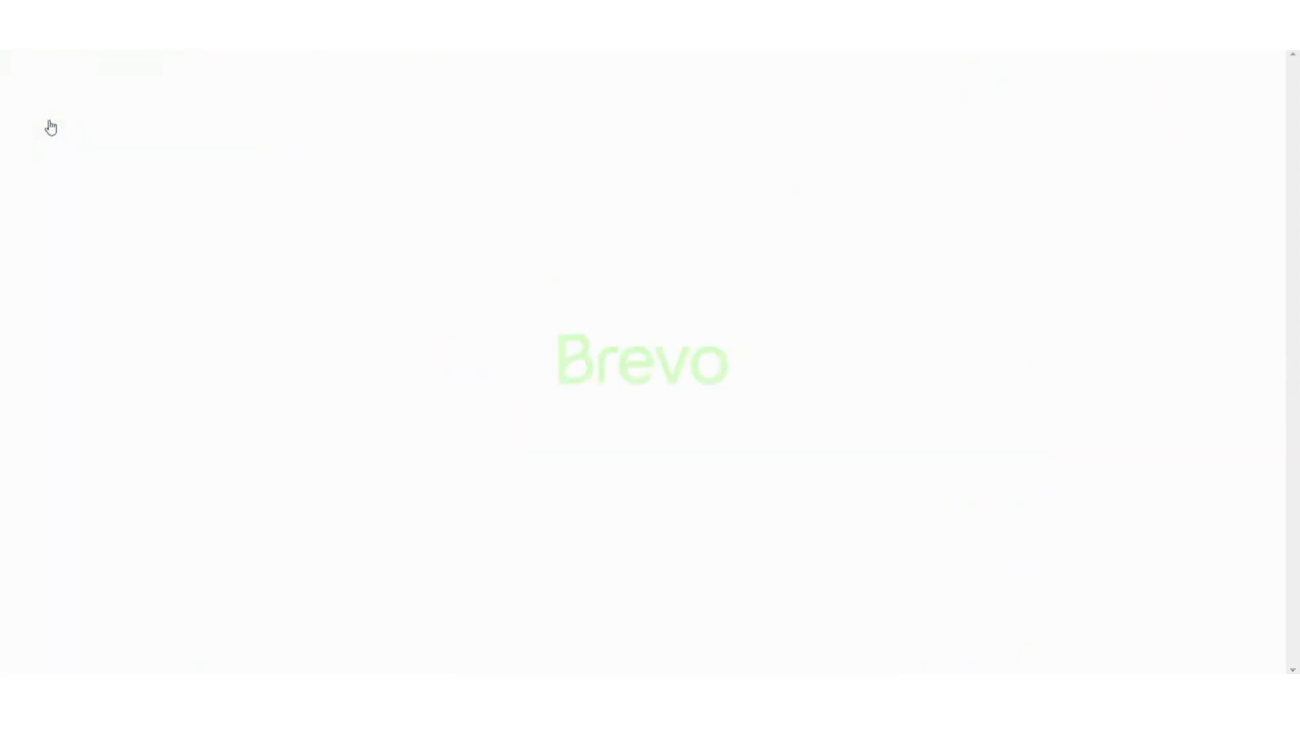